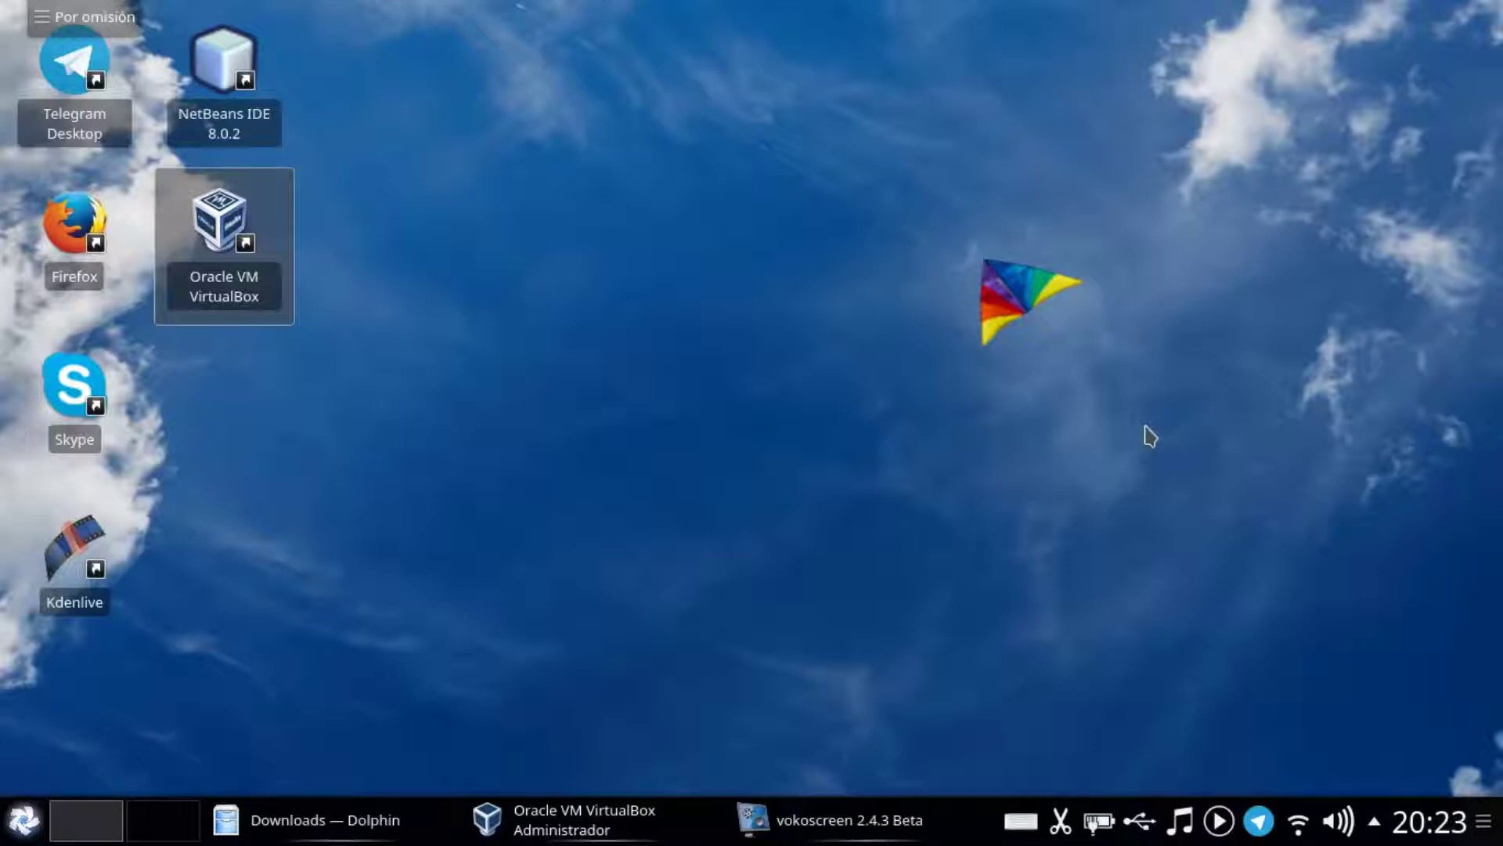
- Open the Hirens.BootCD.15.2 folder in Downloads to locate the Hiren's BootCD ISO image, and minimize the file manager
click(274, 819)
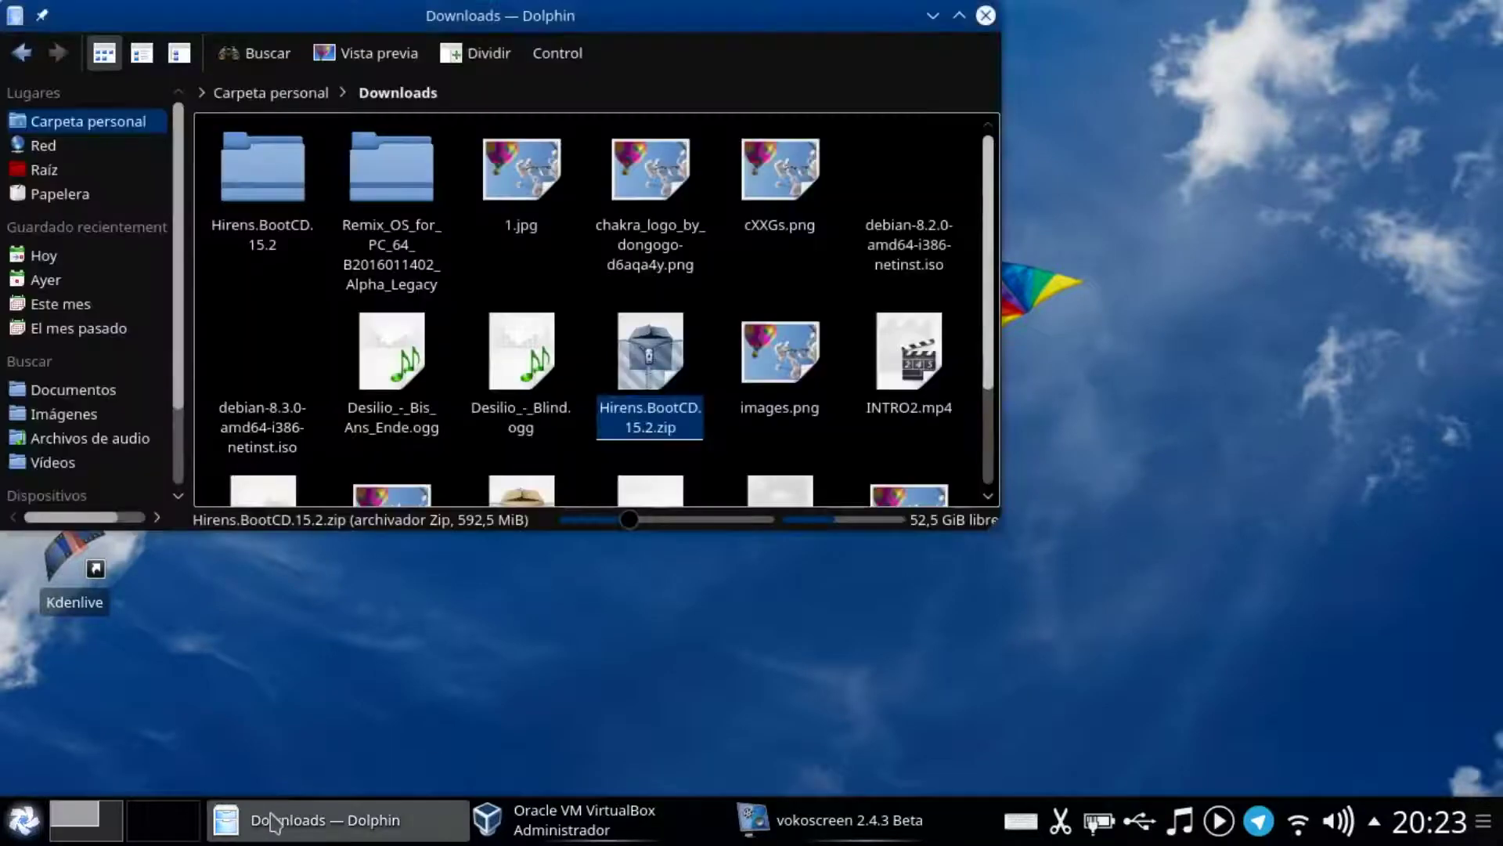
click(310, 201)
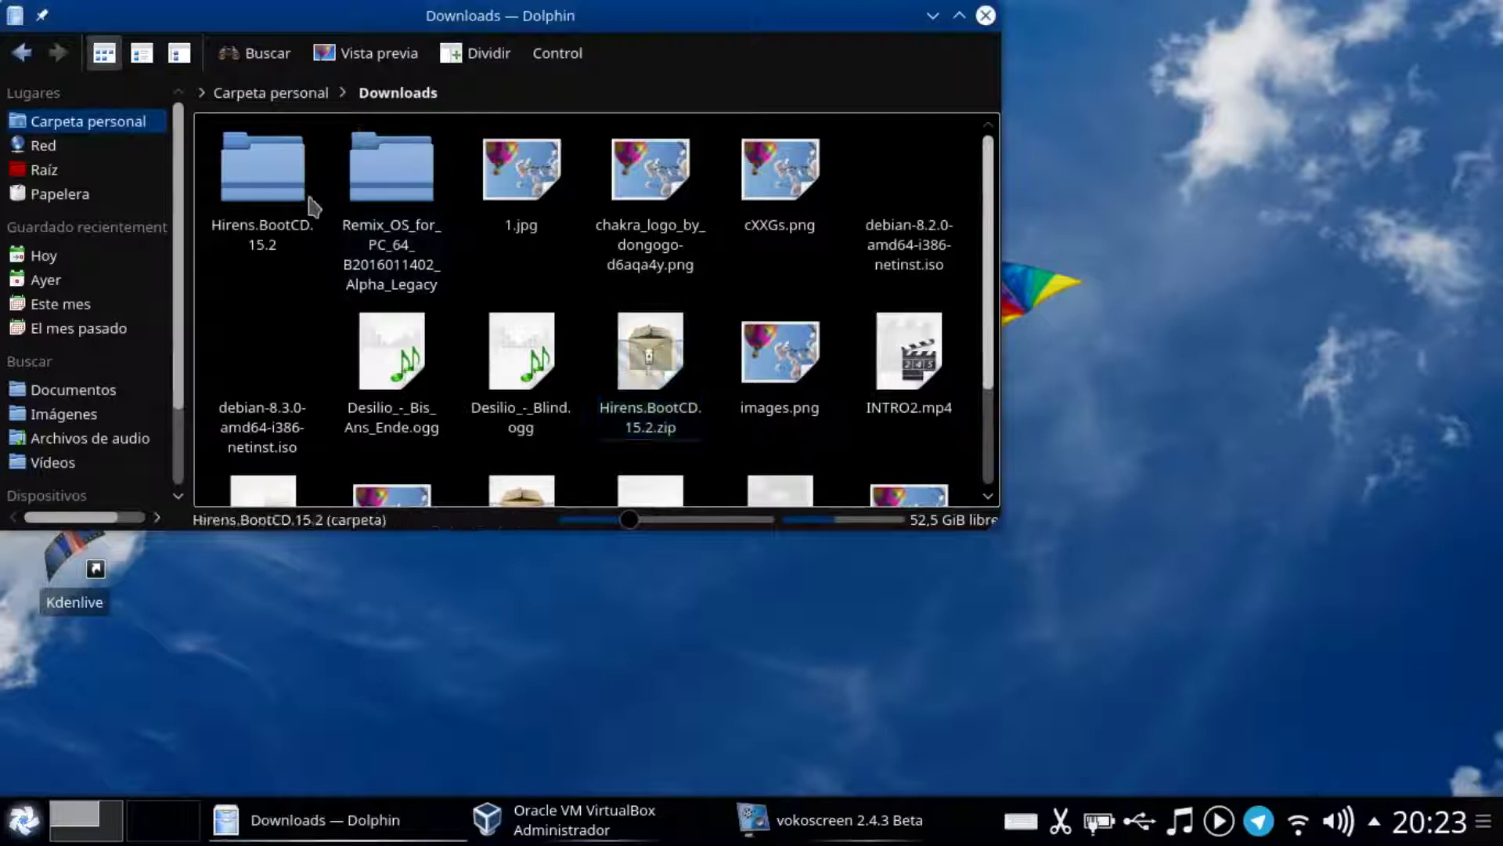
click(311, 206)
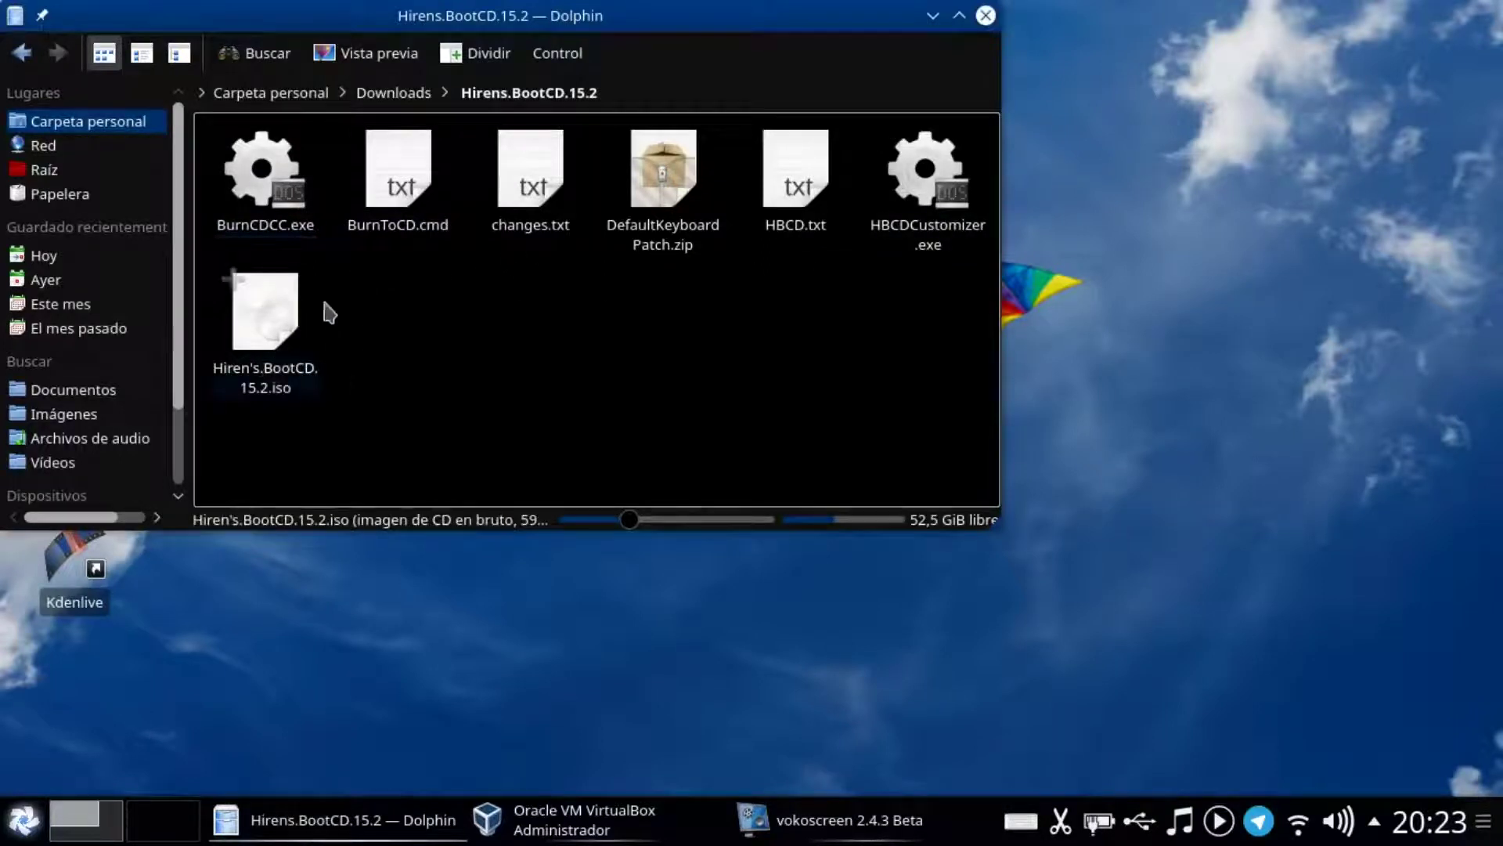
click(933, 16)
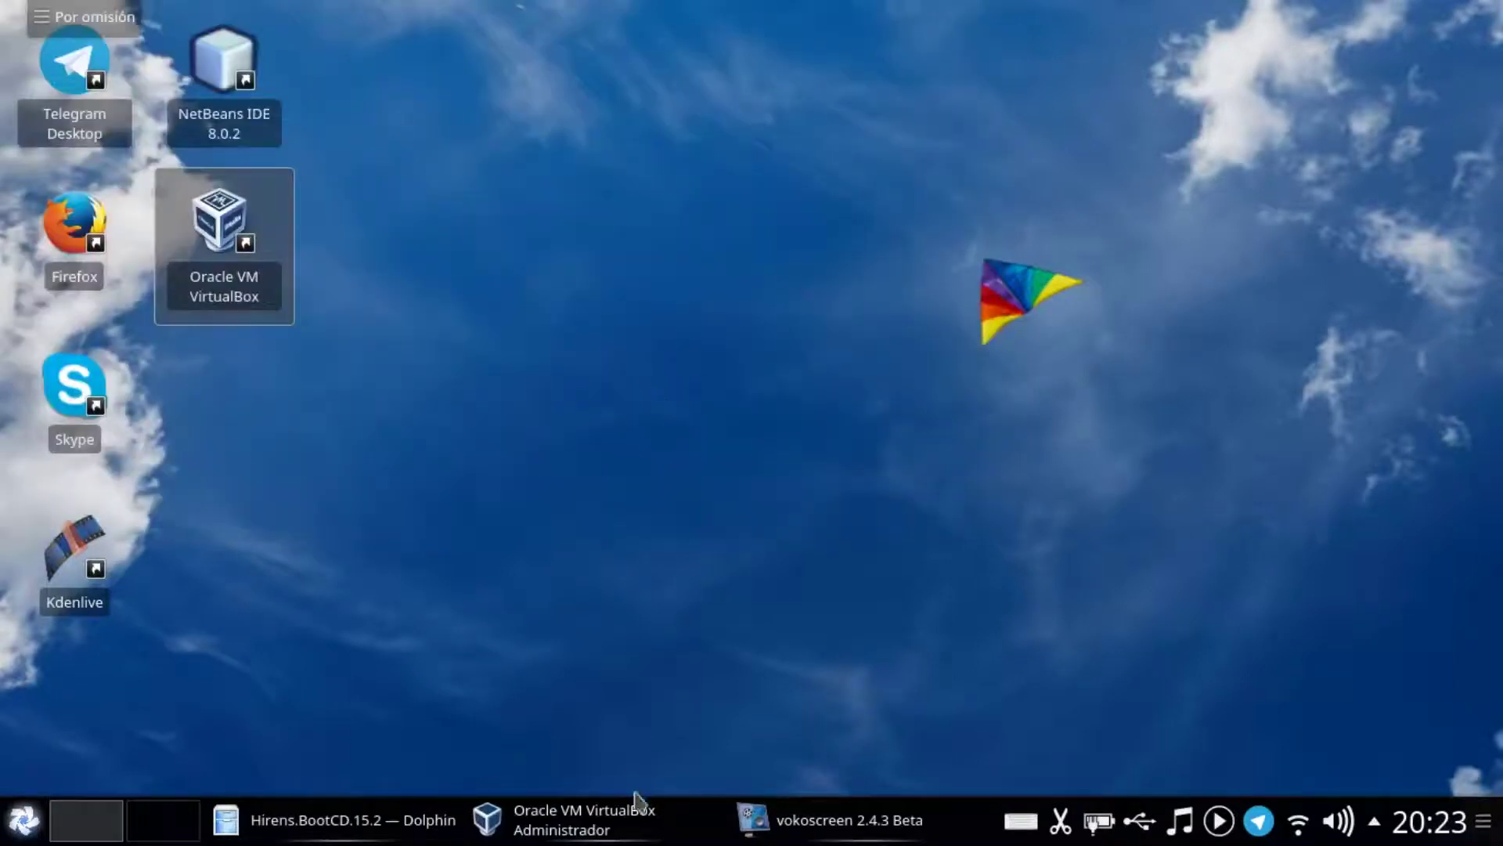
- In VirtualBox, examine the DEBIAN machine's storage settings, comparing the DEBIAN.vdi and respaldo.vdi disks, and leave them without changes
click(626, 814)
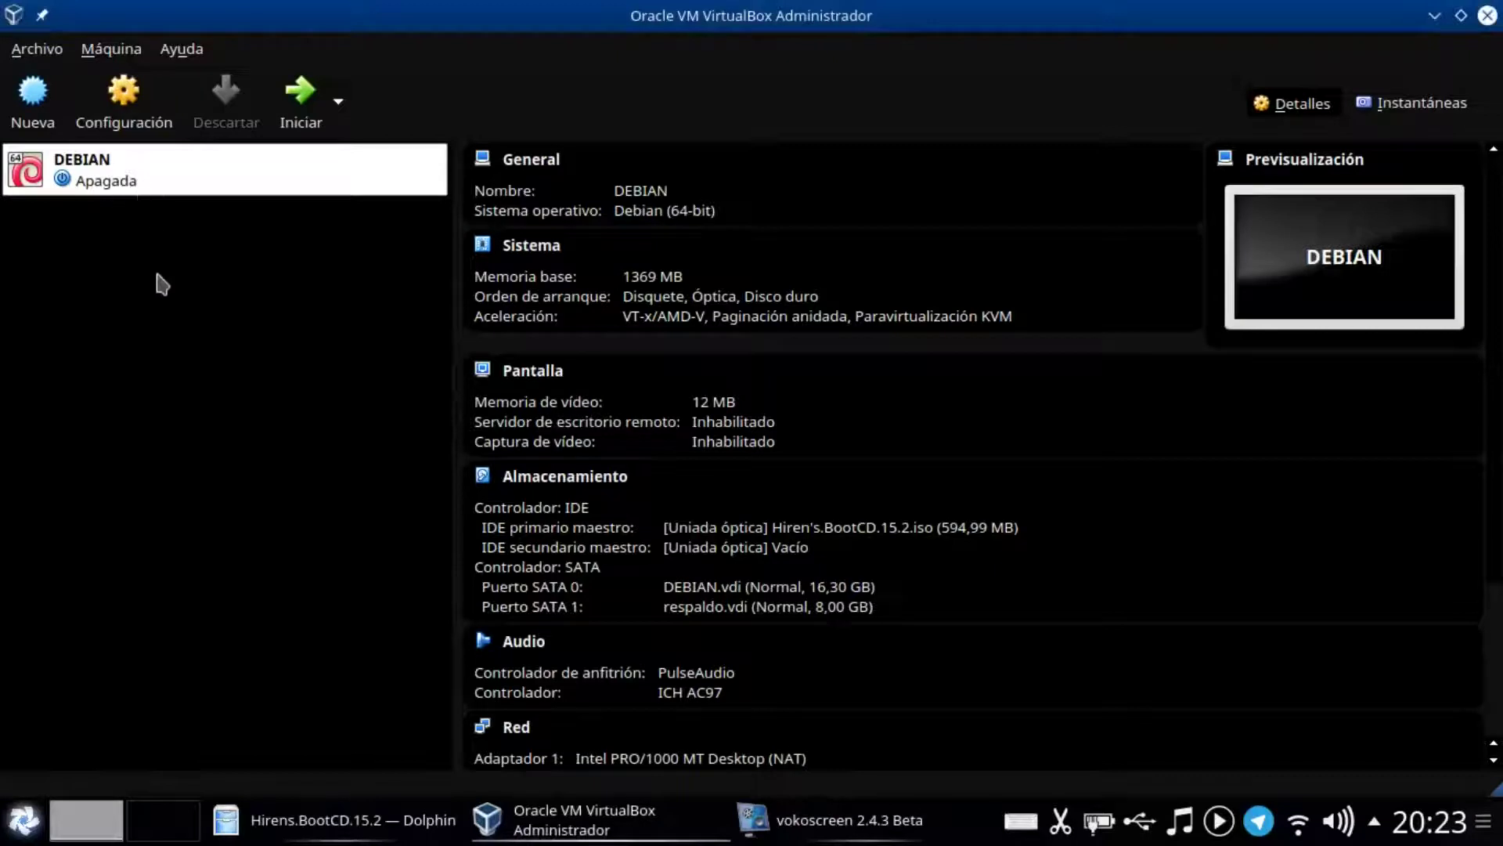
click(126, 102)
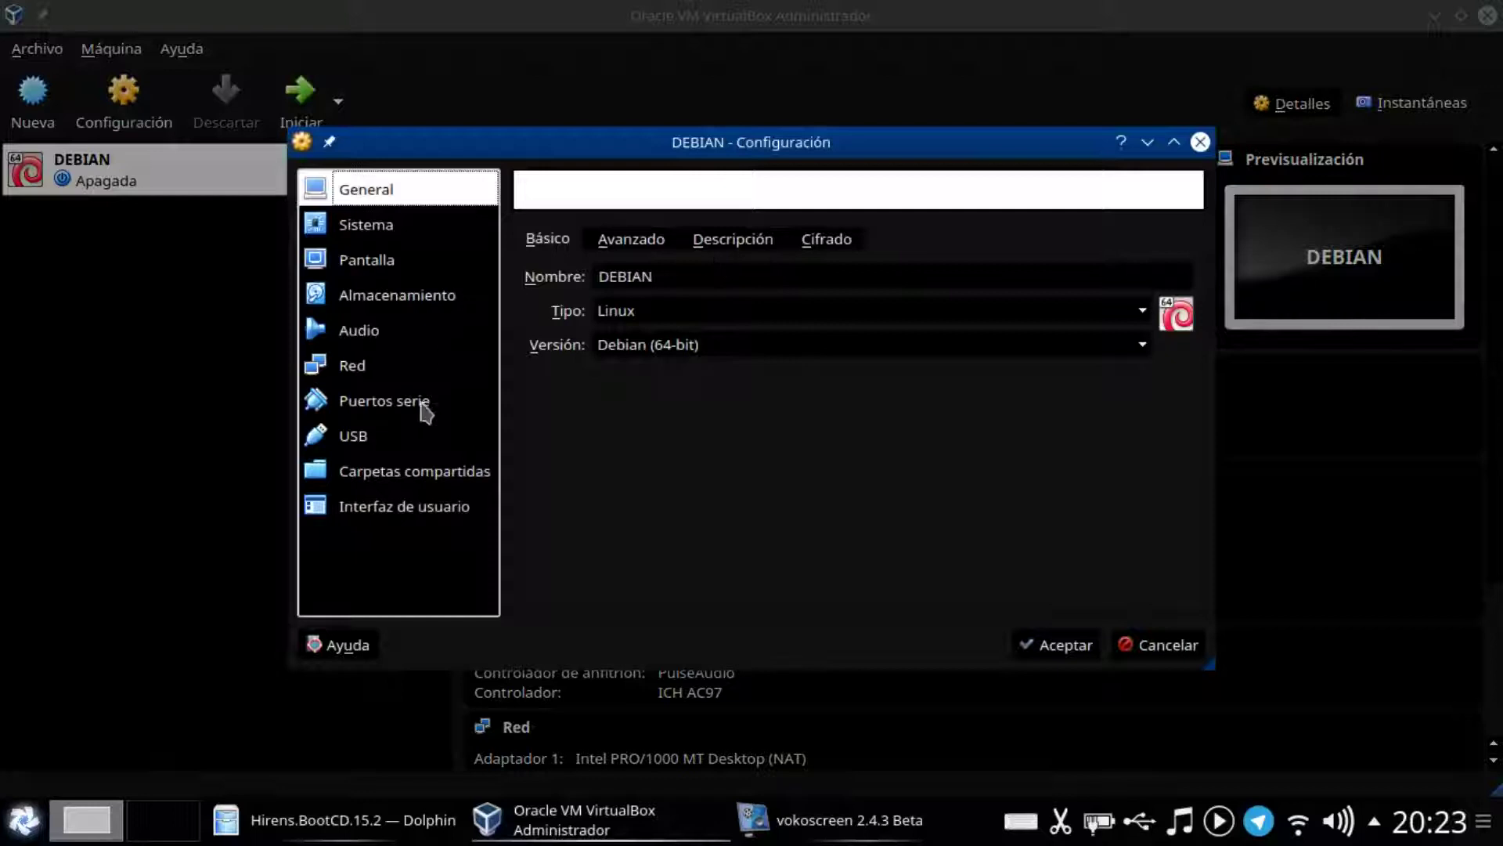
click(402, 304)
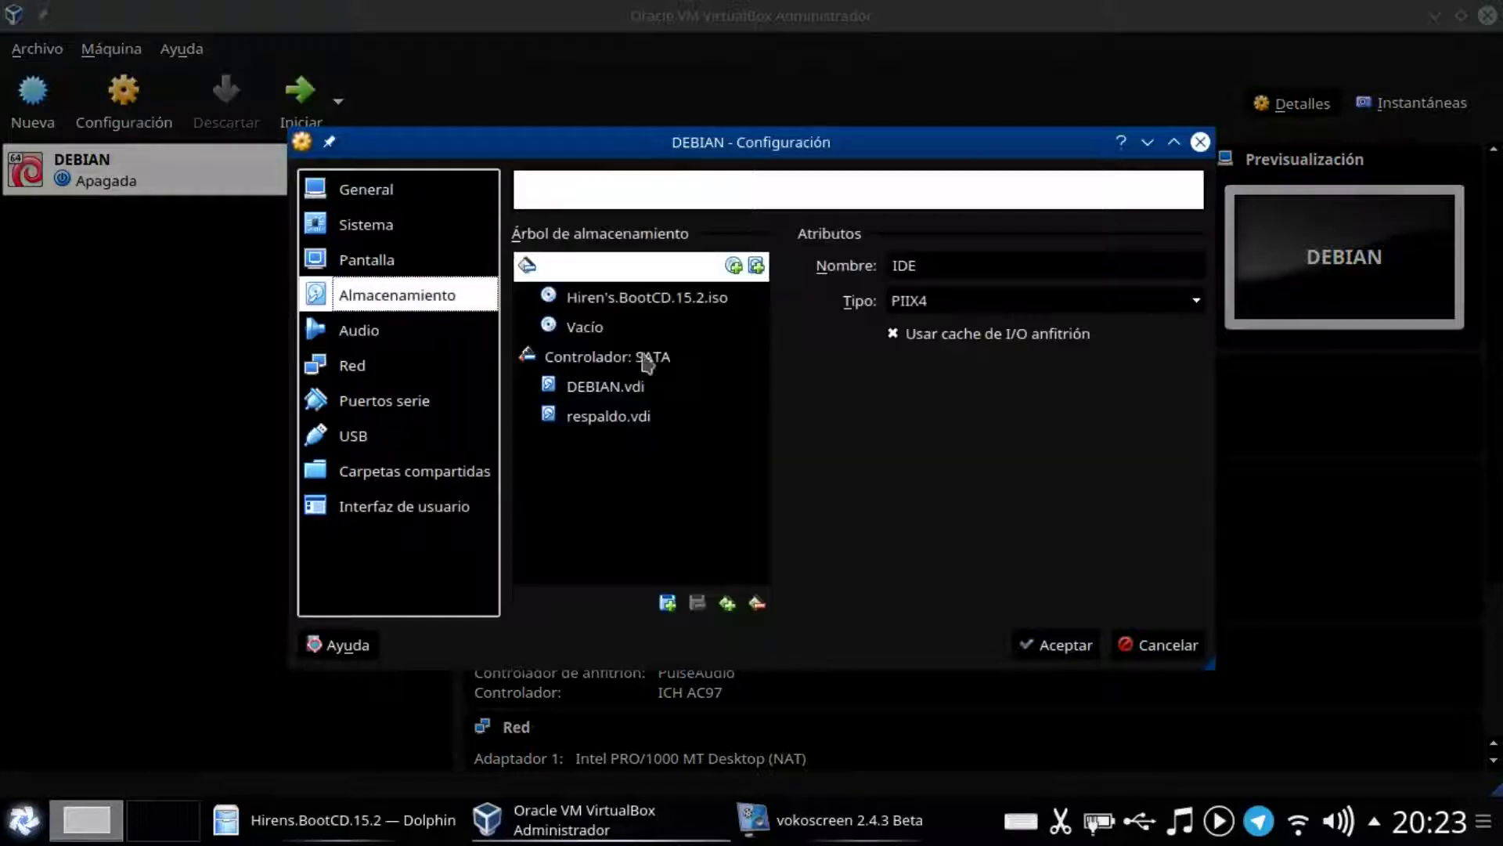
click(626, 393)
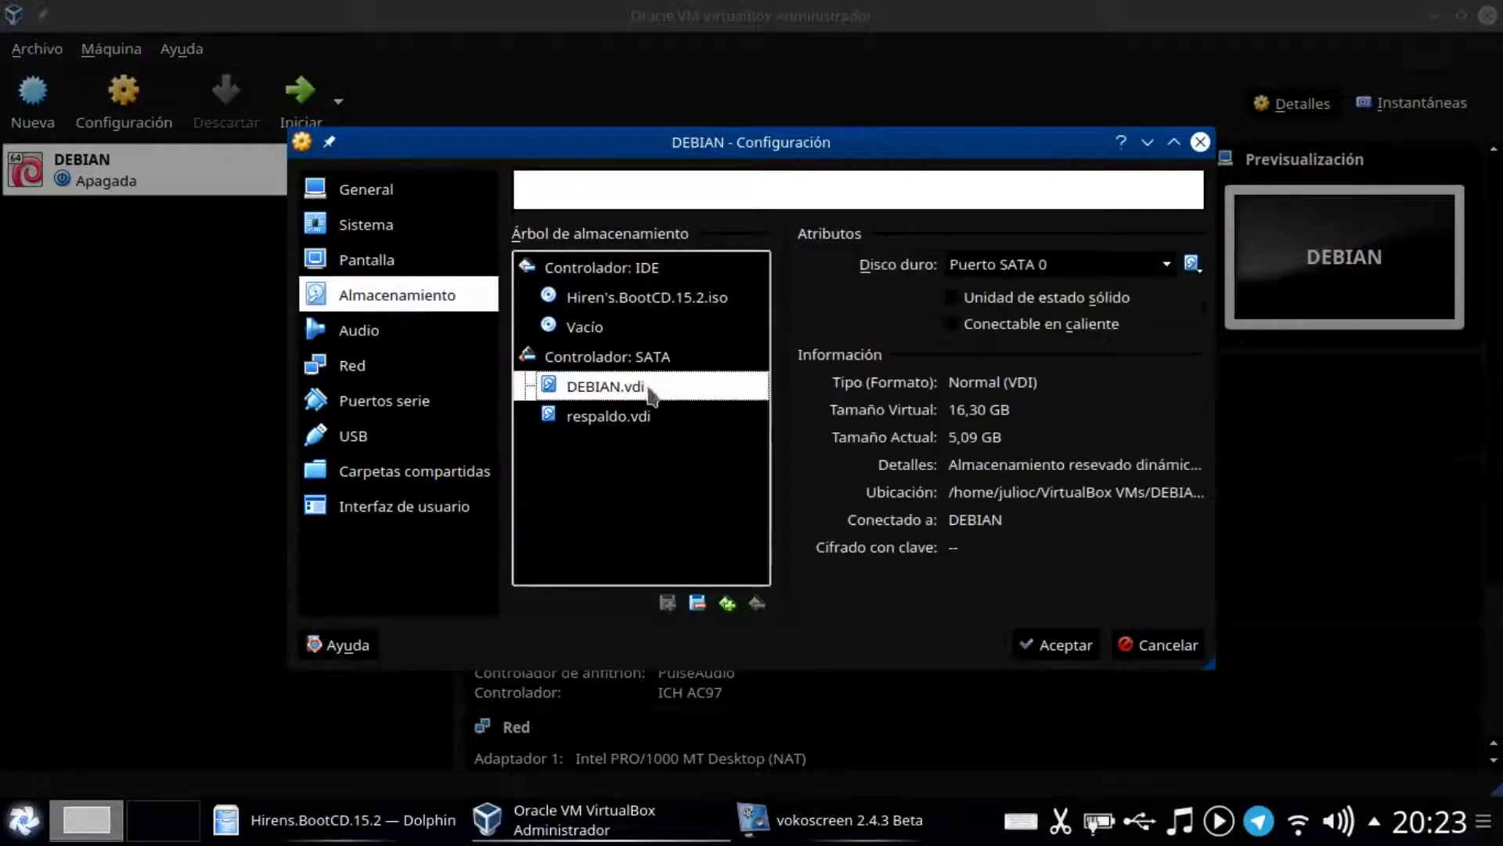
click(610, 424)
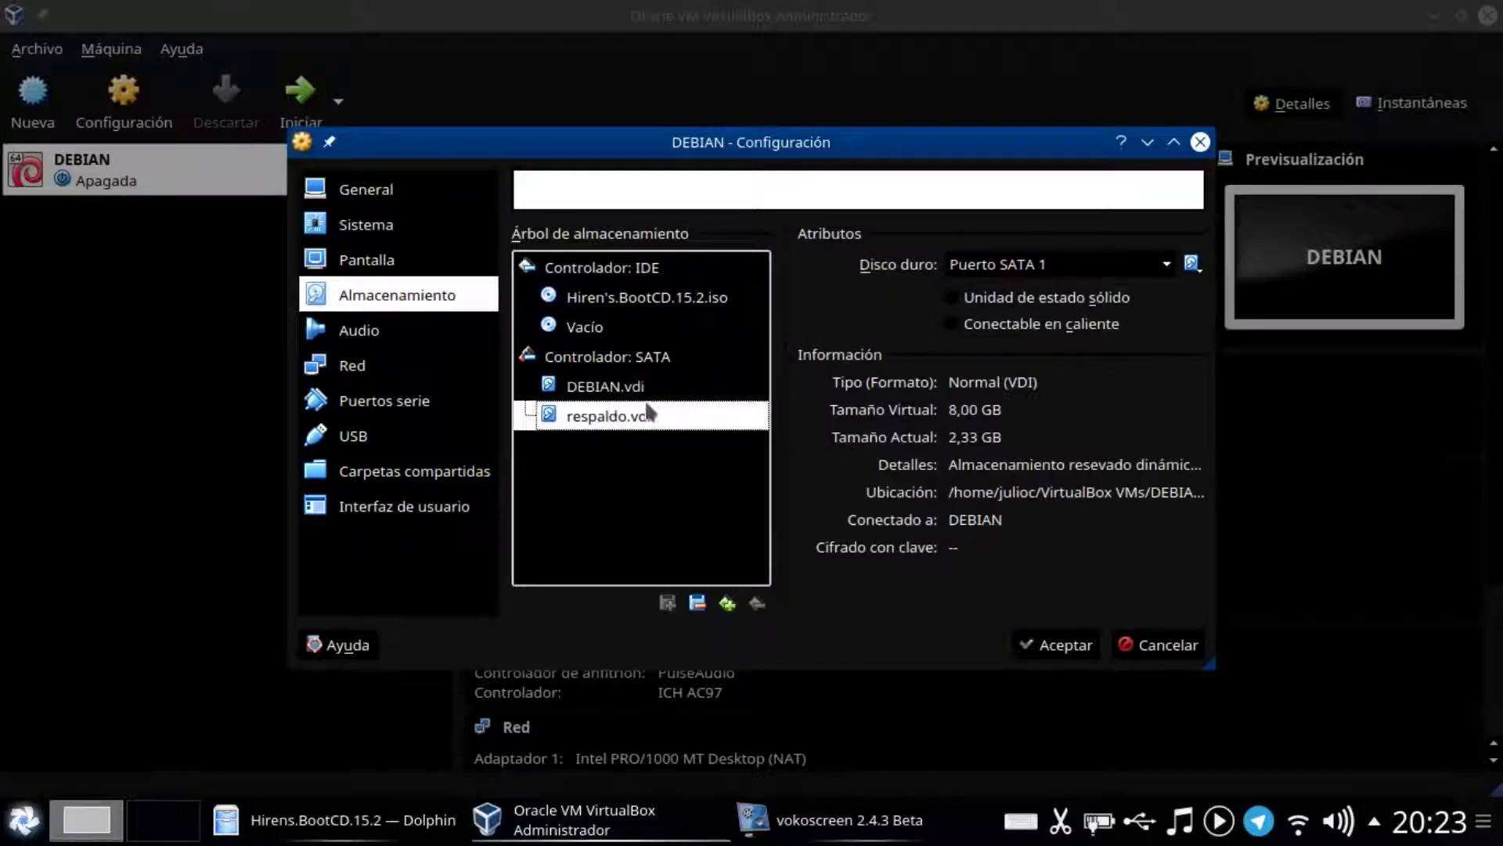
click(632, 386)
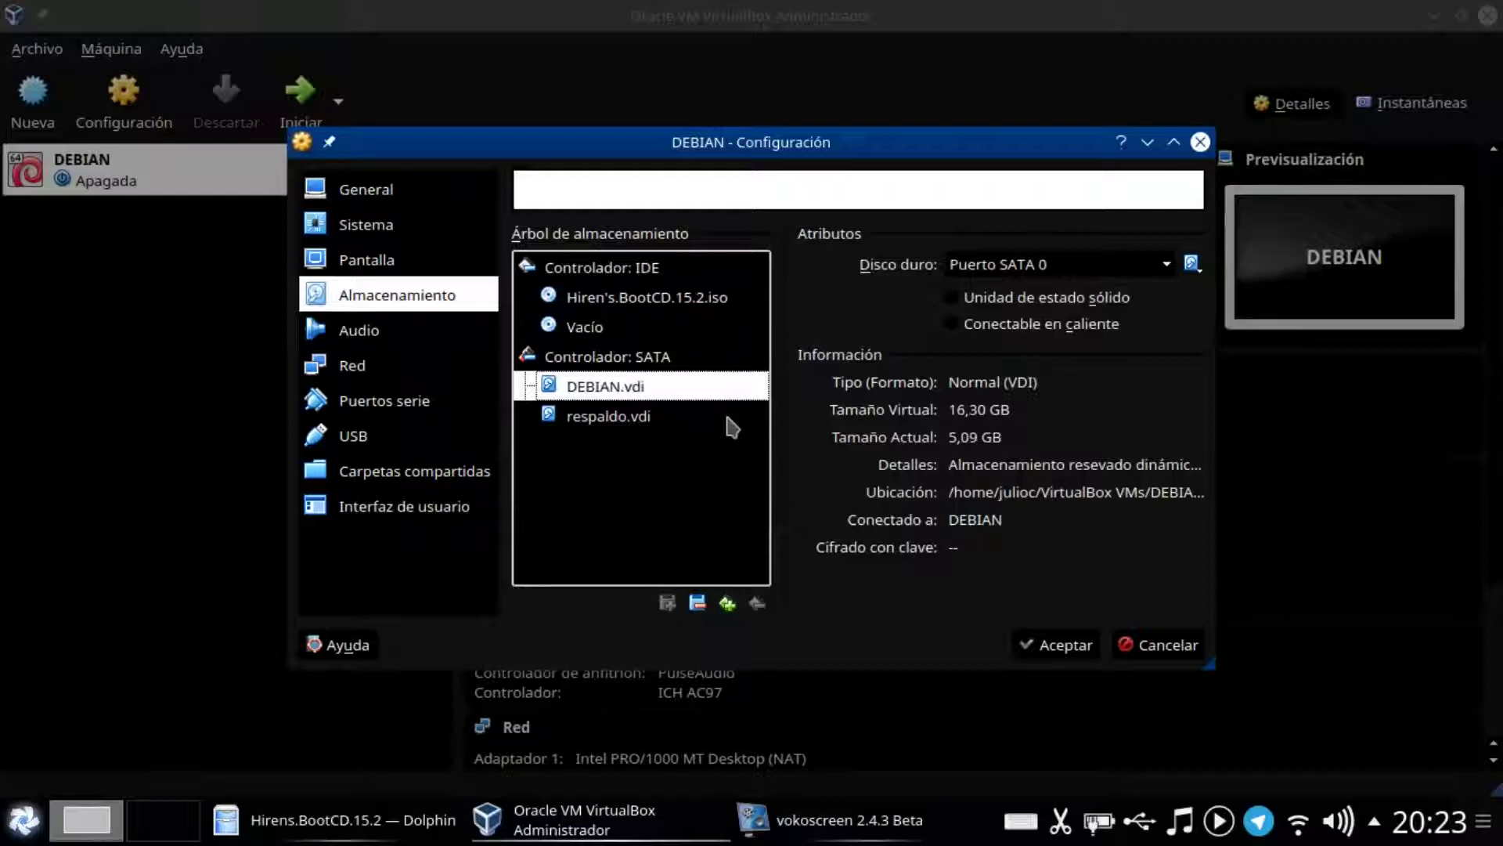
click(679, 417)
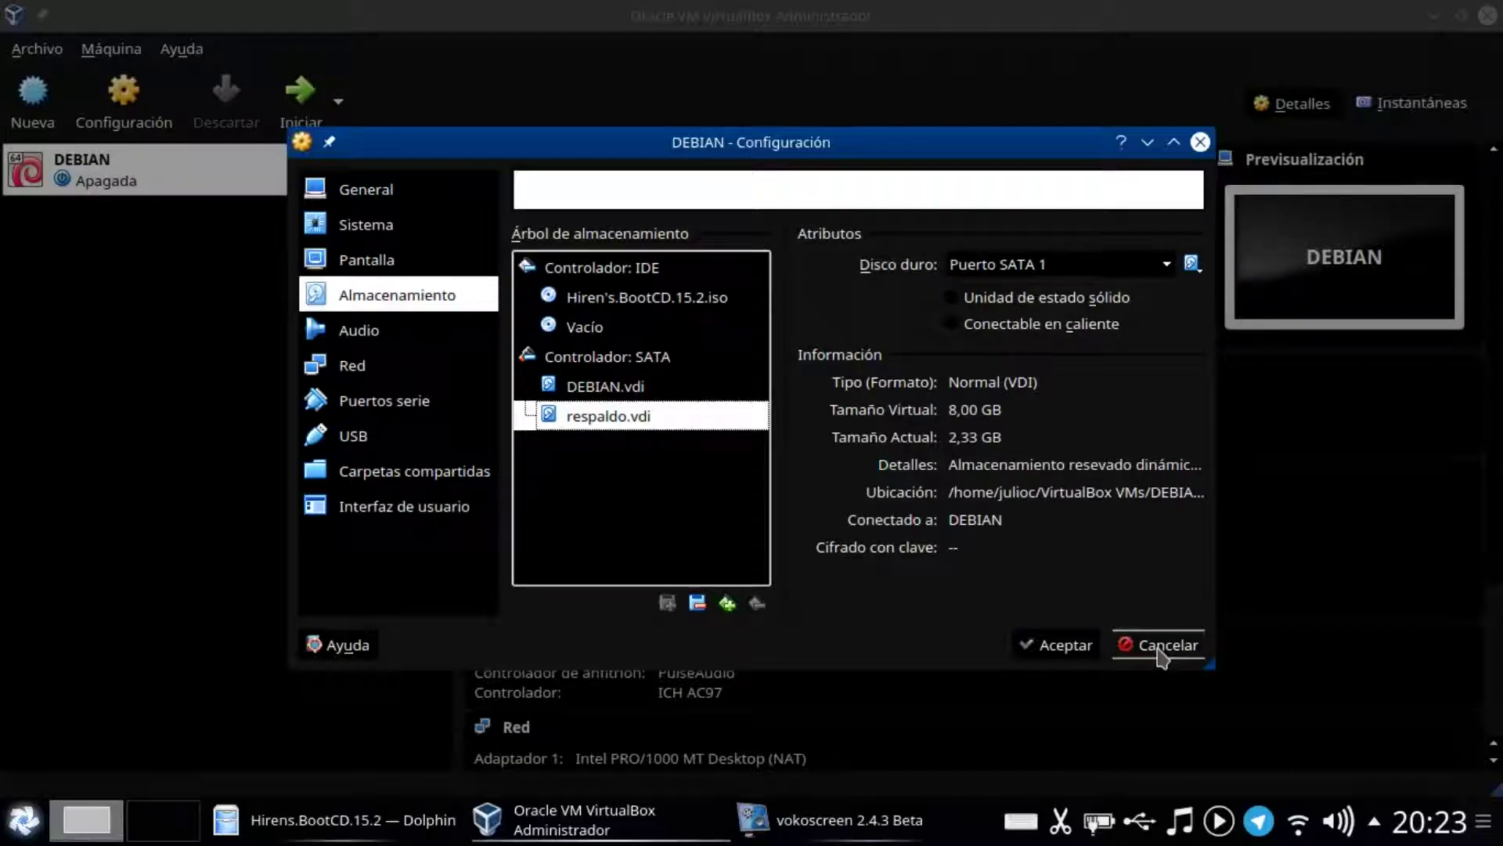
click(631, 388)
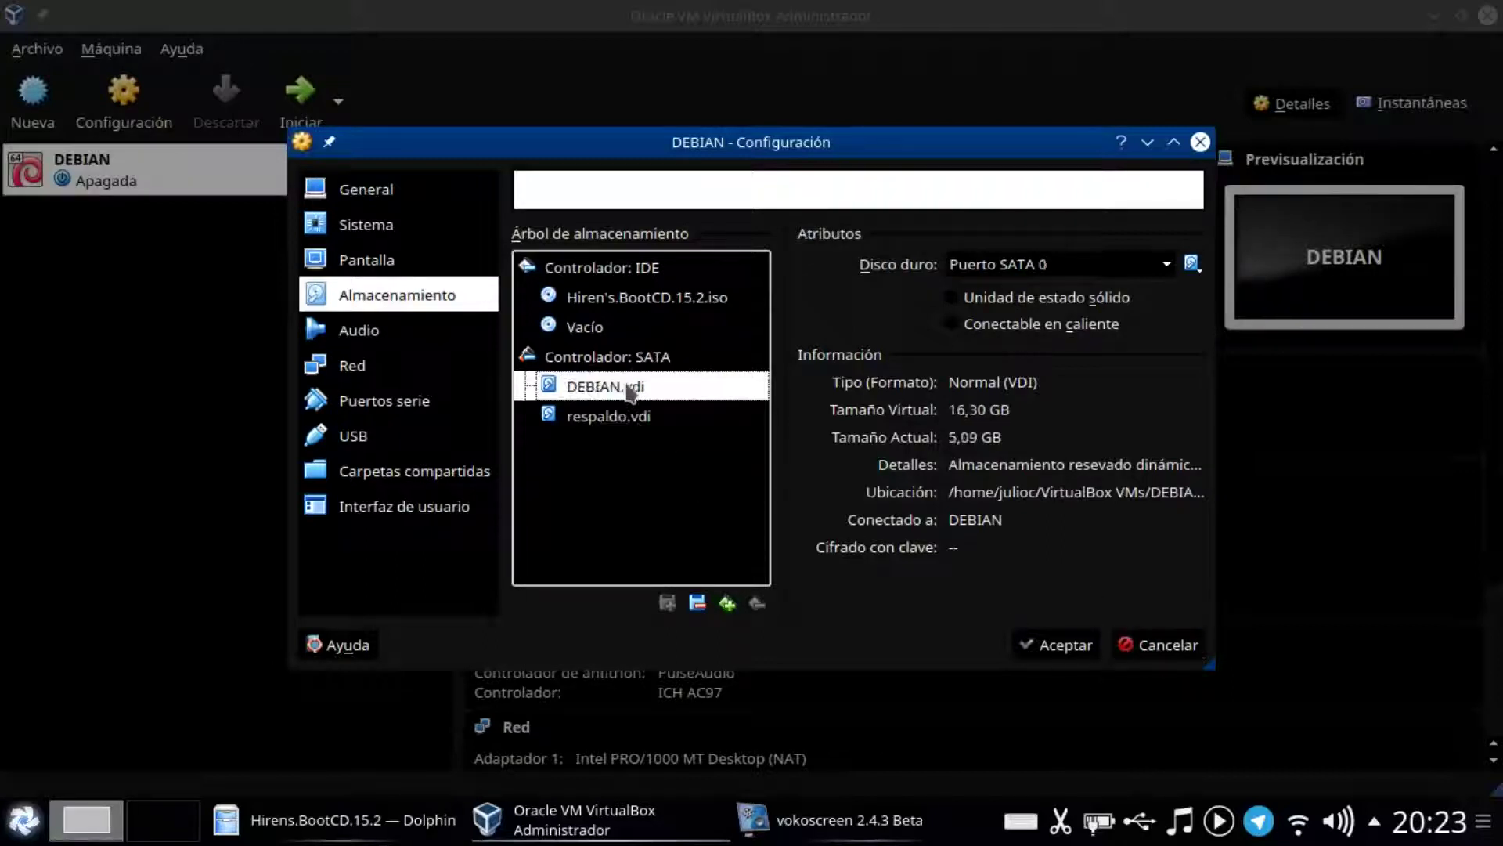
click(625, 421)
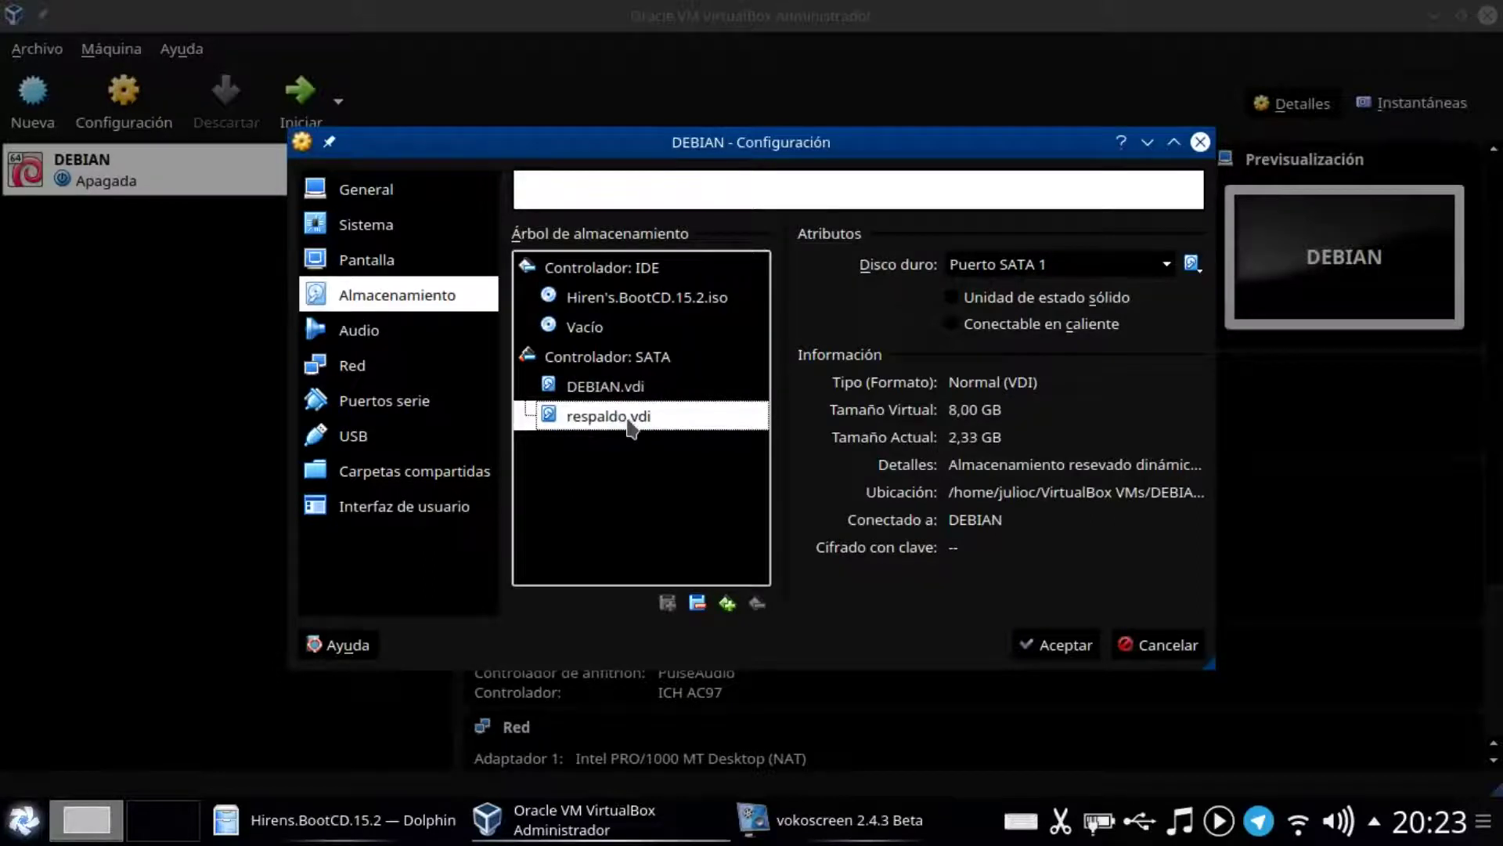
click(1140, 651)
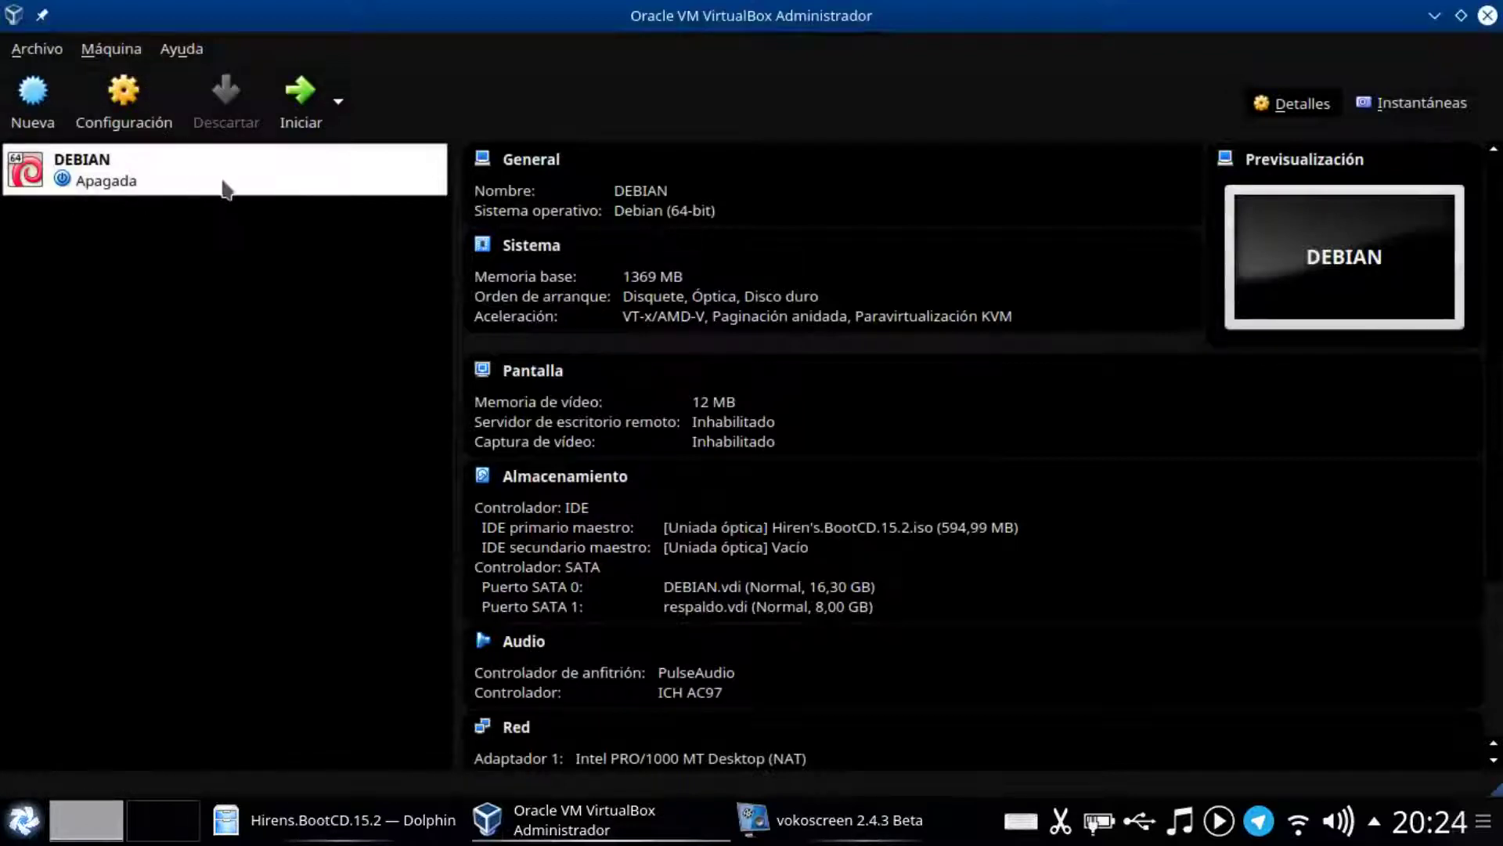
- Start the DEBIAN virtual machine and dismiss the keyboard capture notice
click(300, 93)
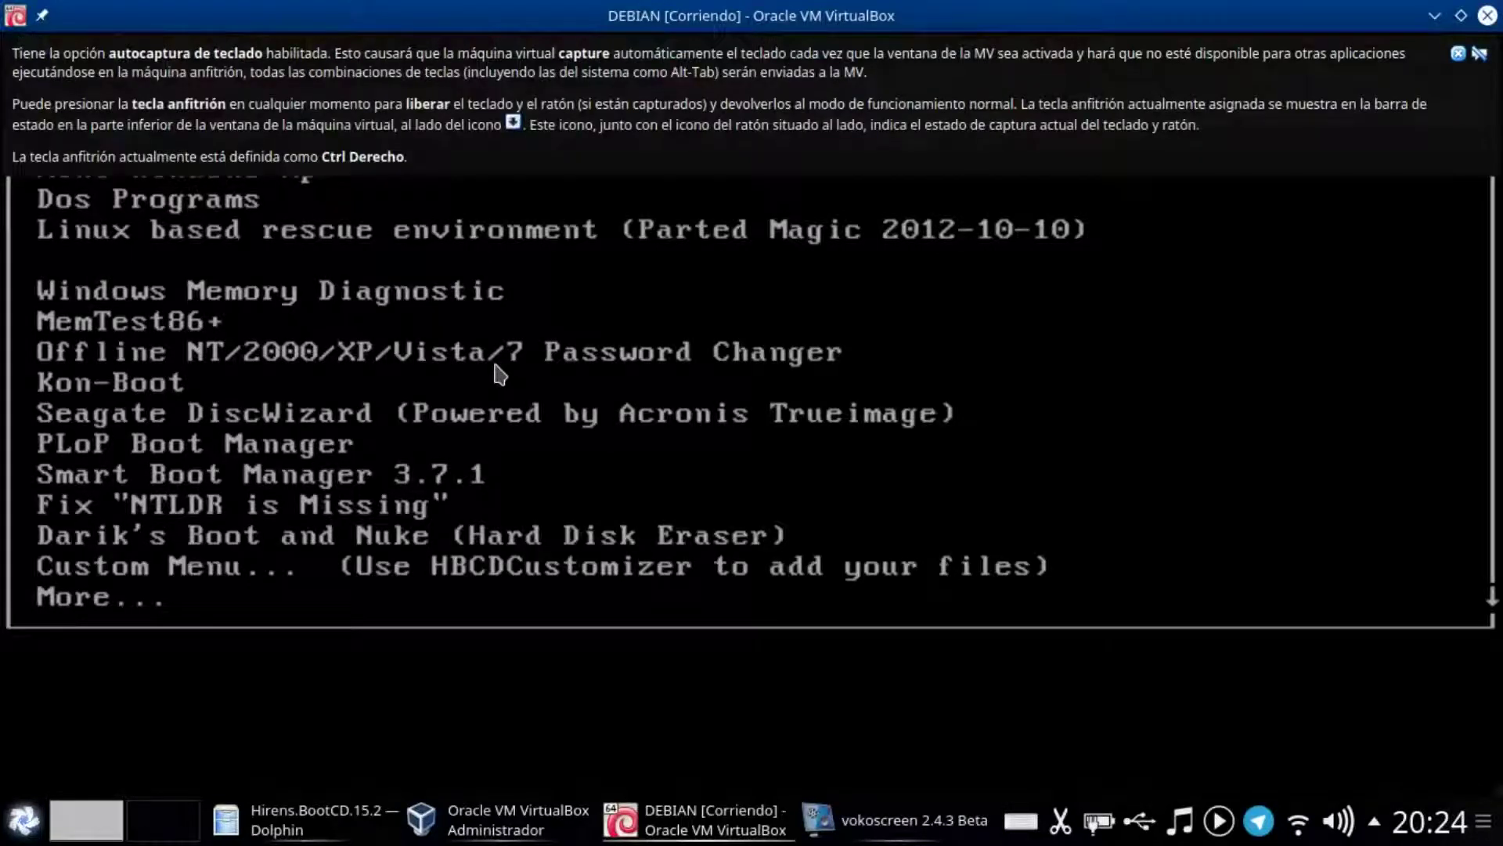
click(1457, 54)
- Boot Mini Windows Xp from the Hiren's BootCD 15.2 boot menu
key(Down)
key(Up)
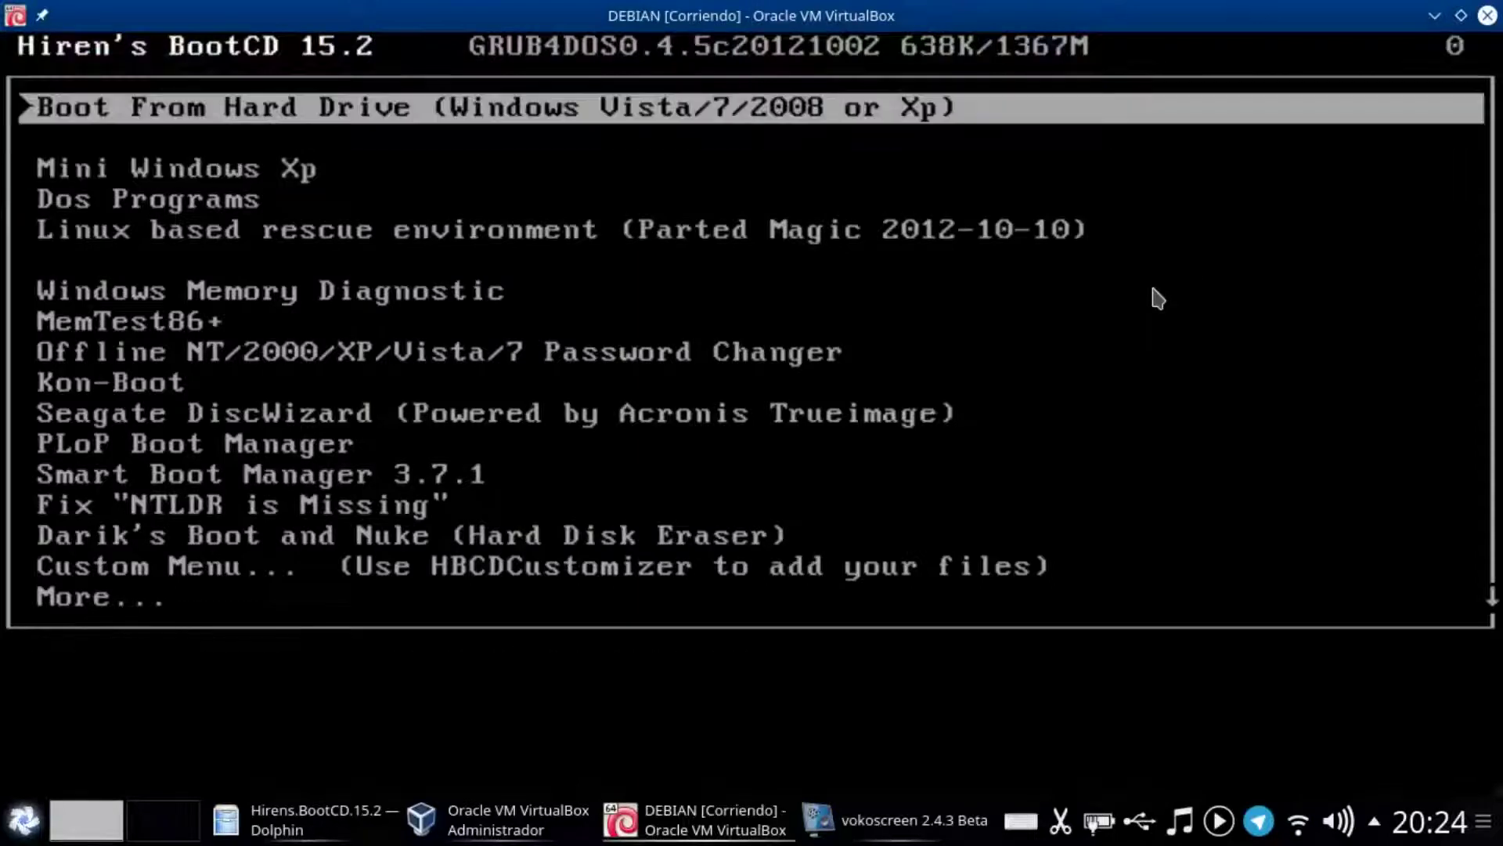
key(Down)
key(Down)
key(Down)
key(Down)
key(Up)
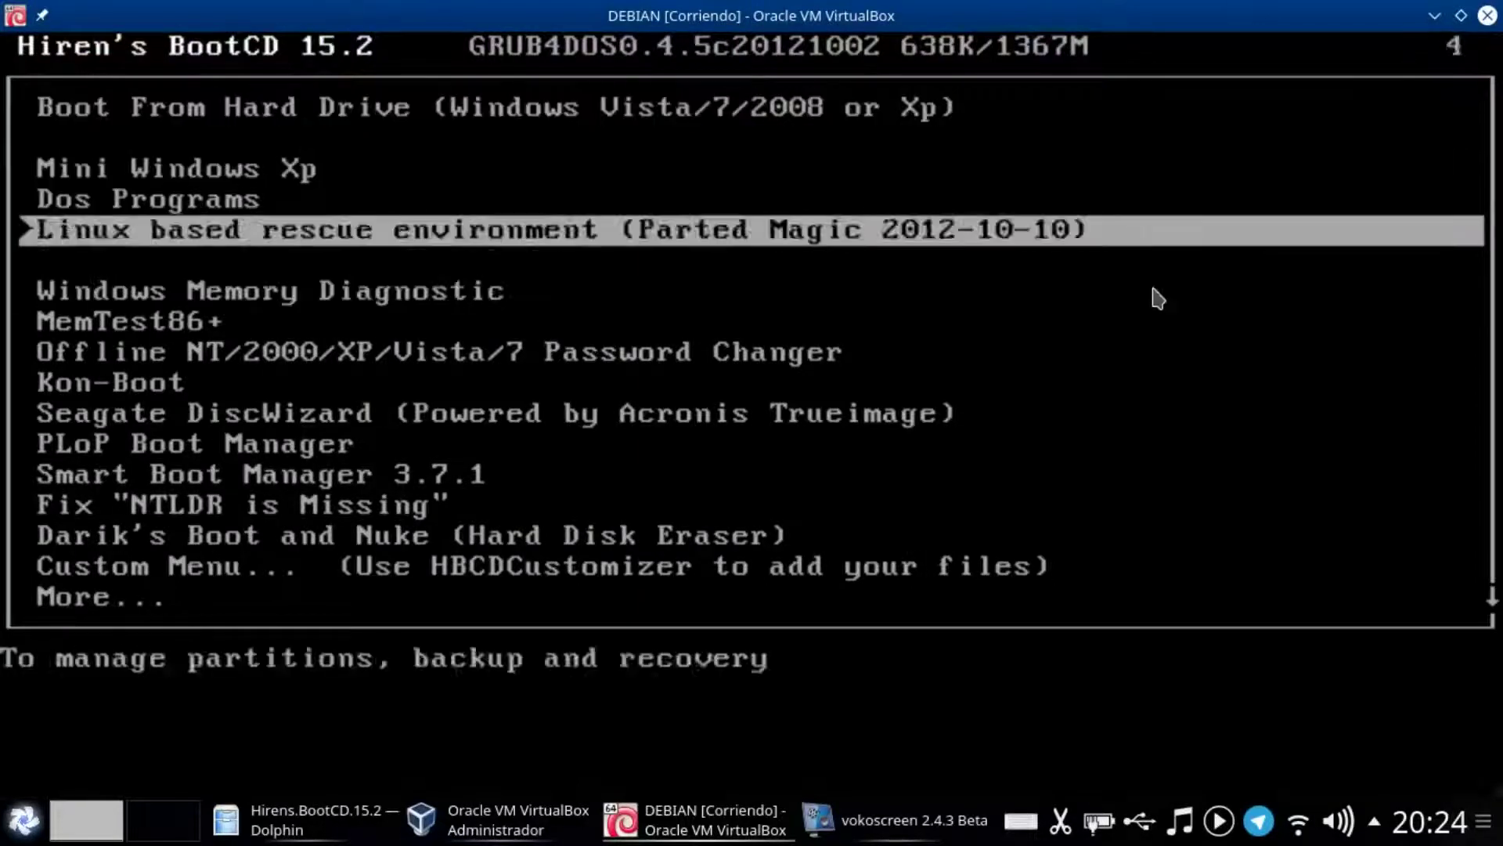
key(Up)
key(Up)
key(Up)
key(Down)
key(Up)
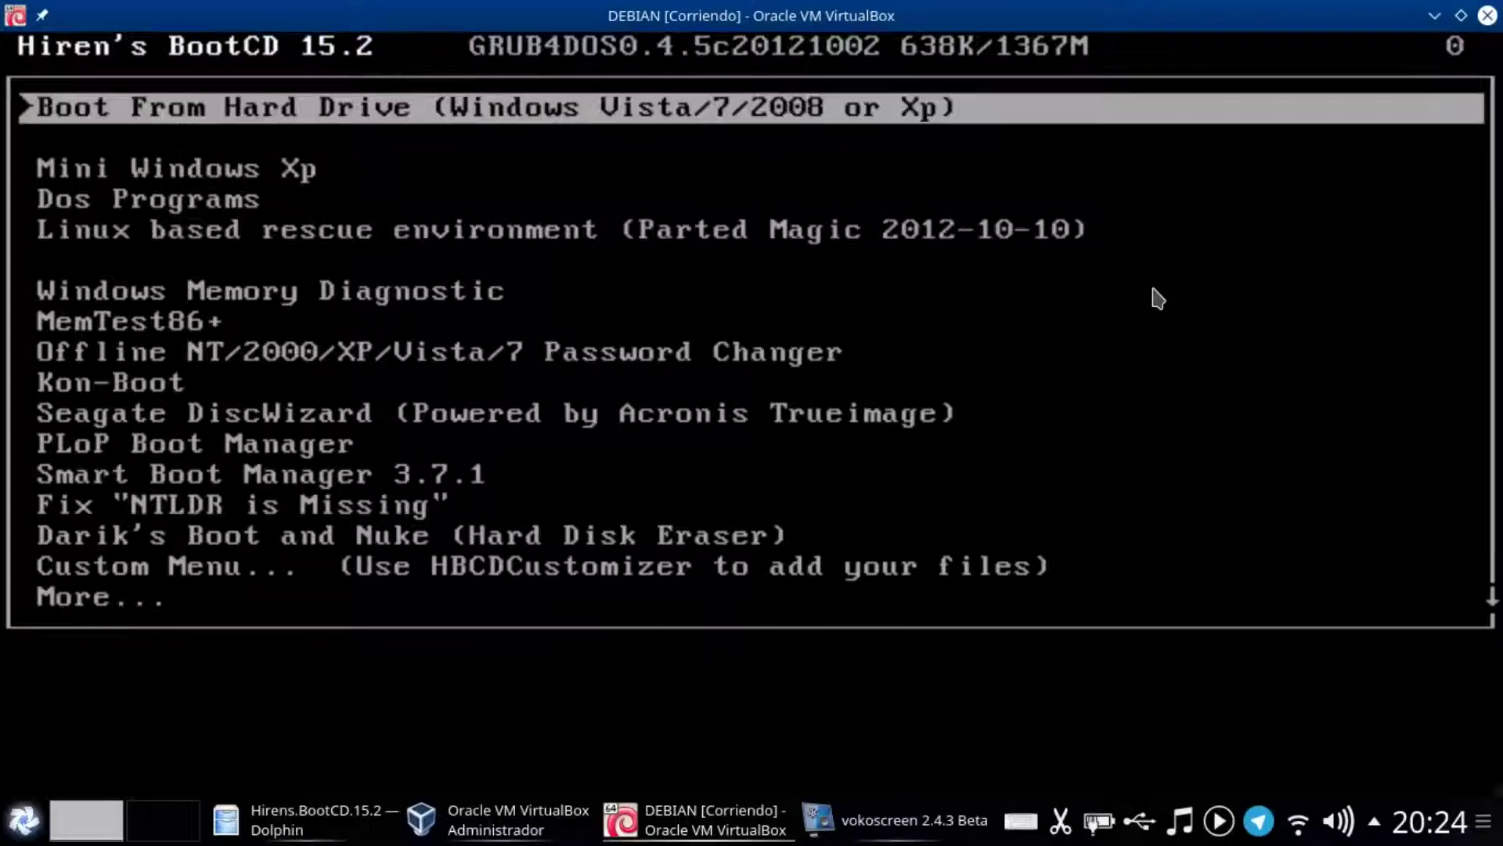
key(Down)
key(Up)
key(Down)
key(Up)
key(Down)
key(Down)
key(Down)
key(Down)
key(Up)
key(Up)
key(Up)
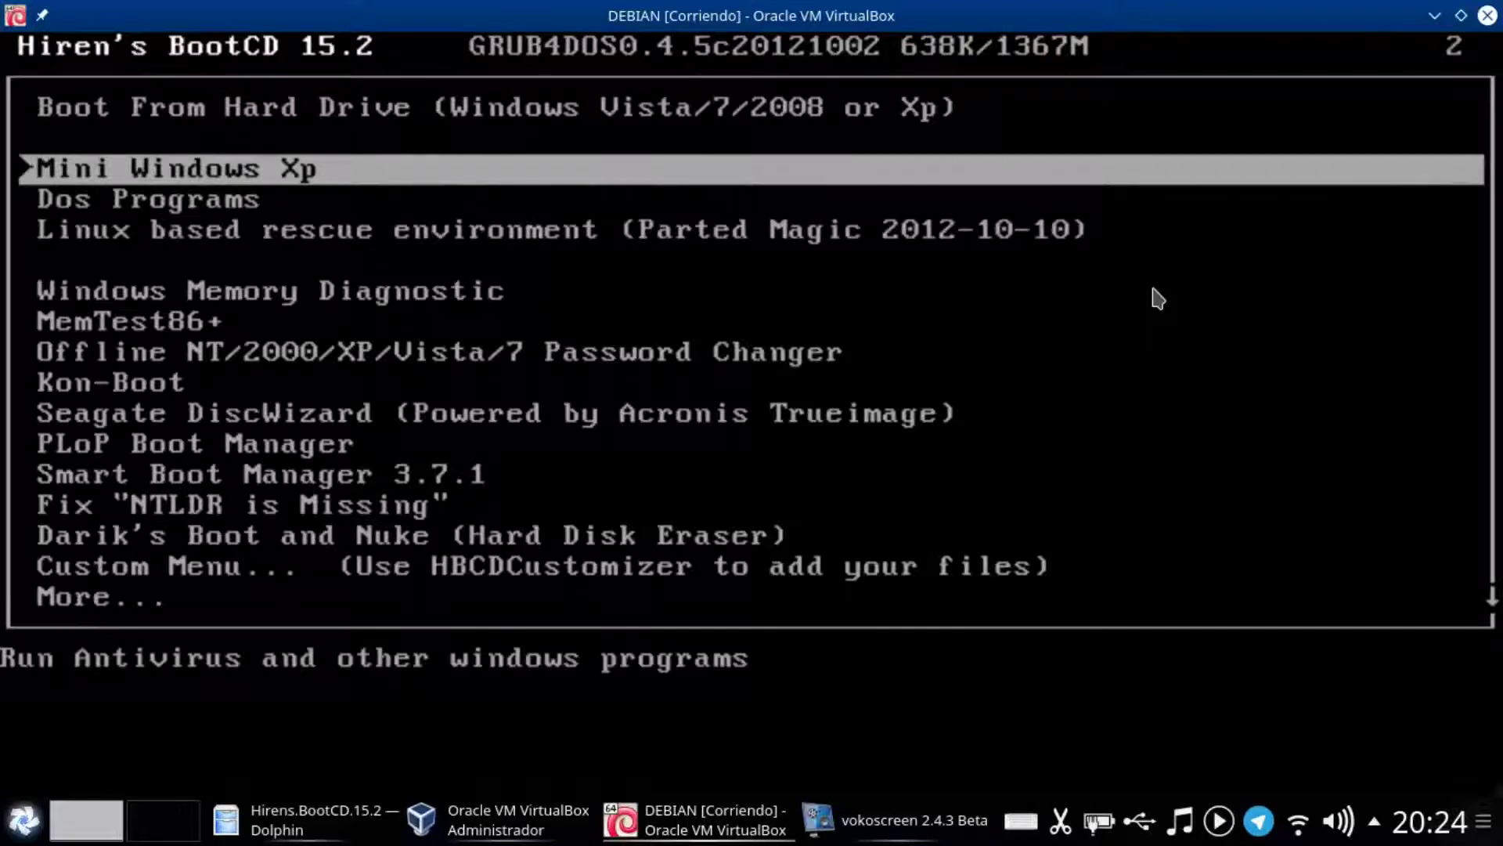
key(Return)
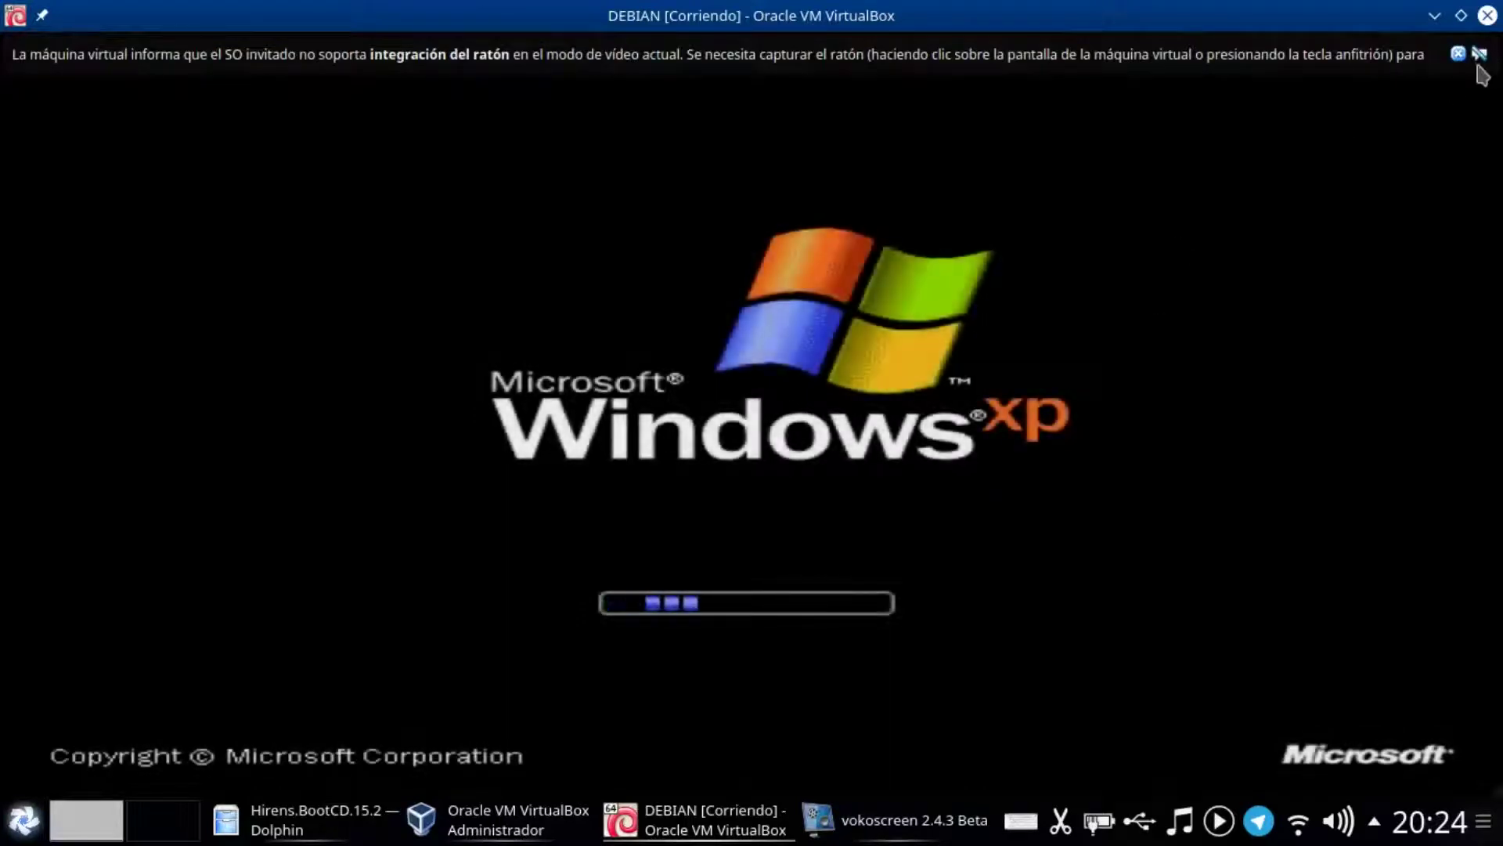
- Dismiss the mouse integration notices while Mini Windows Xp loads
click(1458, 55)
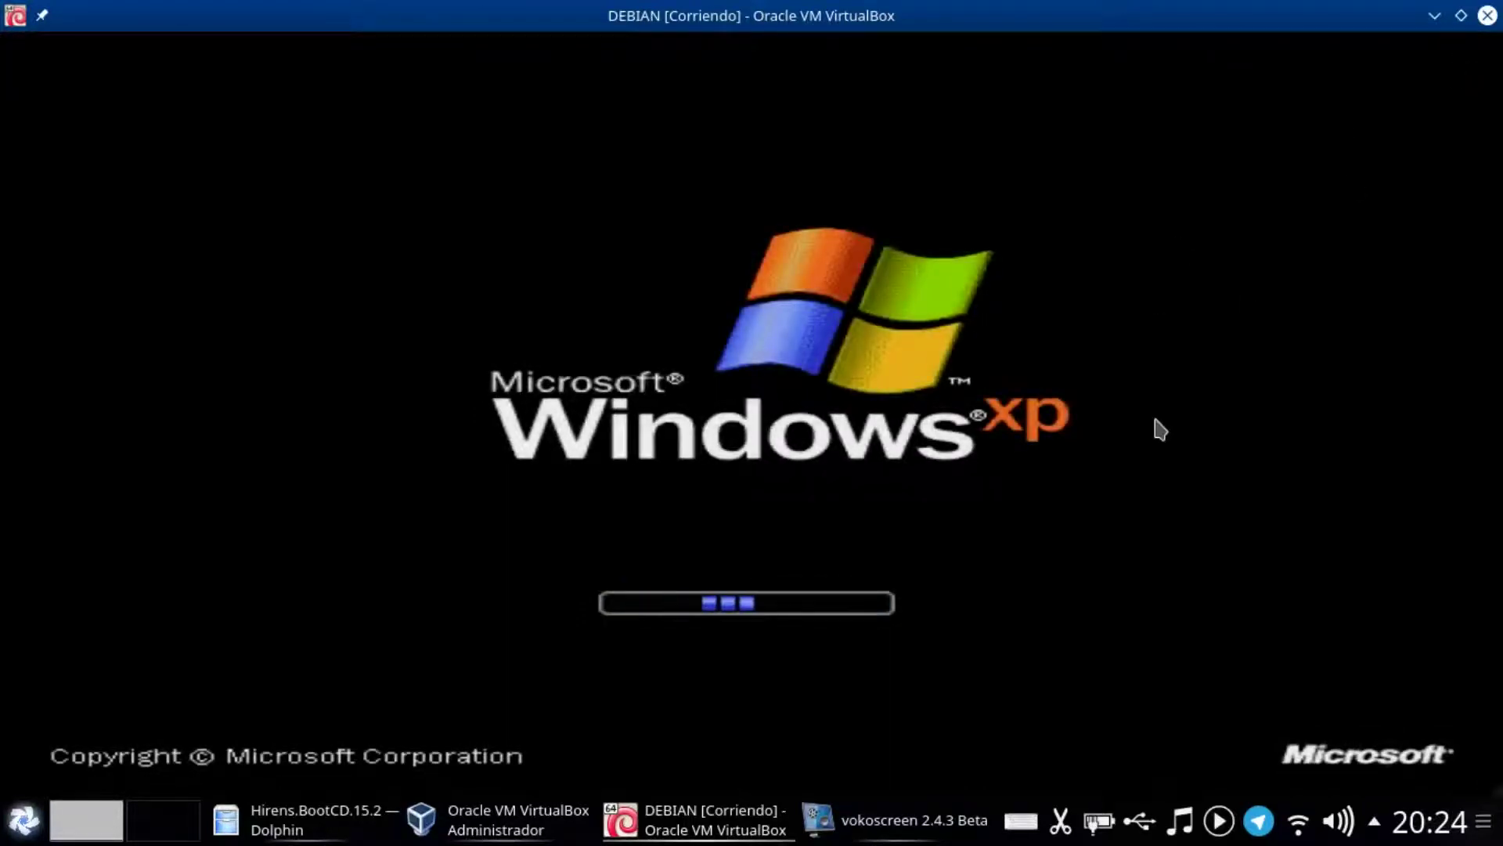
click(954, 566)
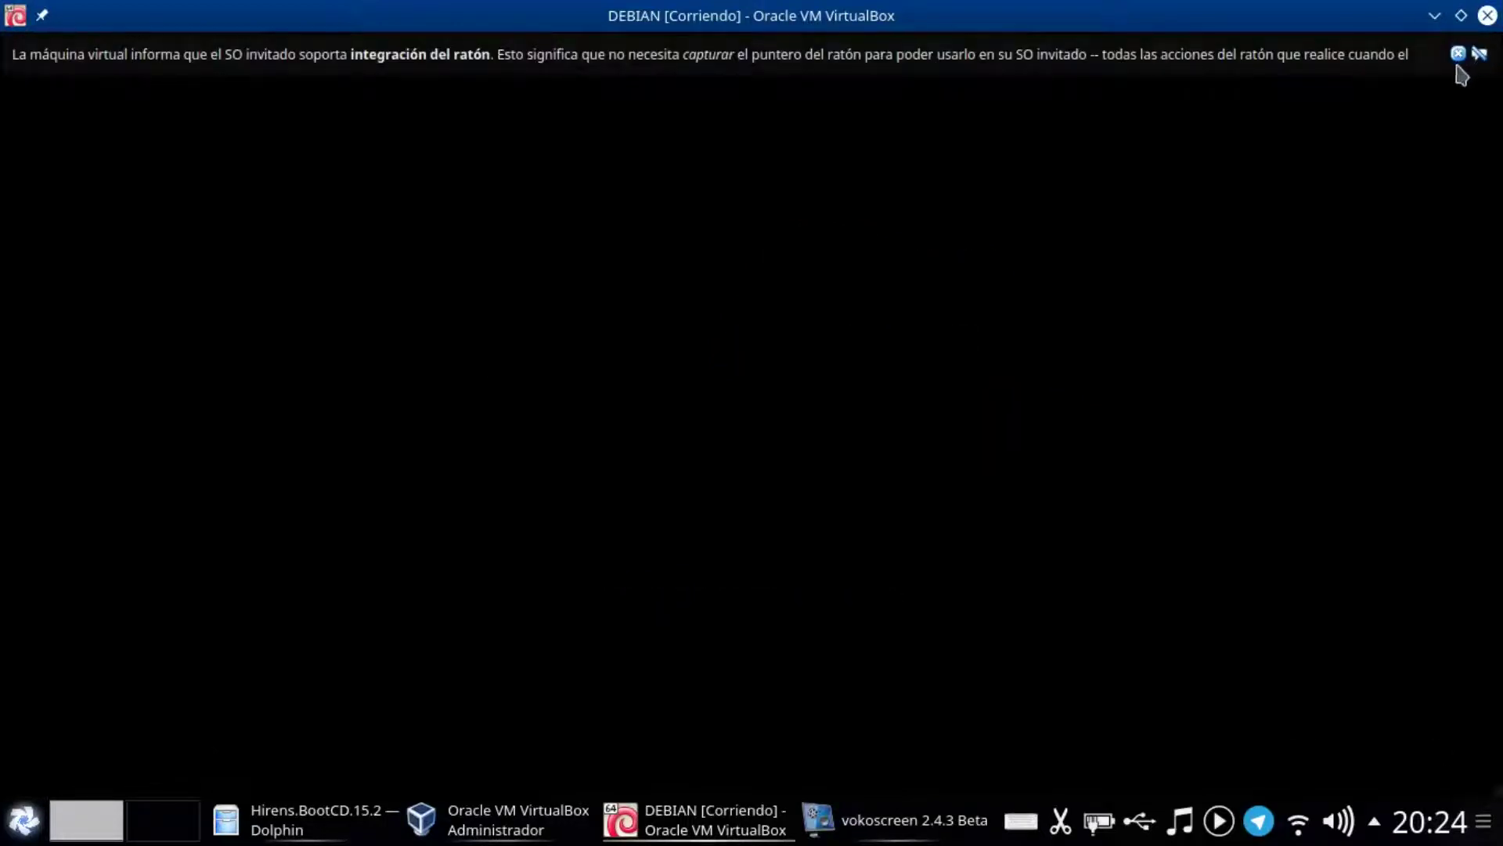
click(1457, 53)
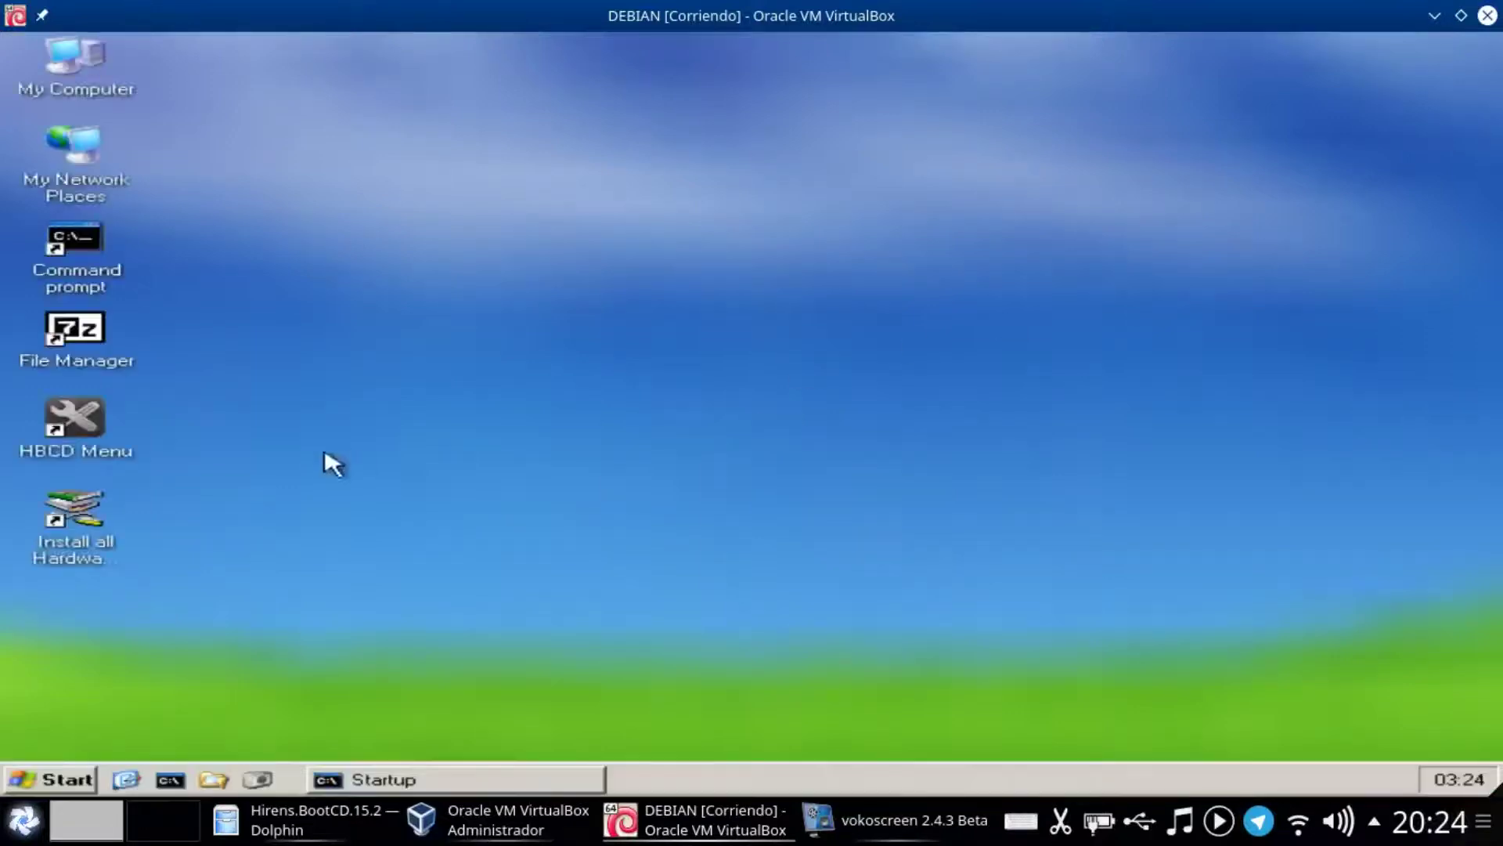
- Open the HBCD Menu program launcher, look through its antivirus and backup programs, and launch CloneDisk
click(49, 783)
click(53, 525)
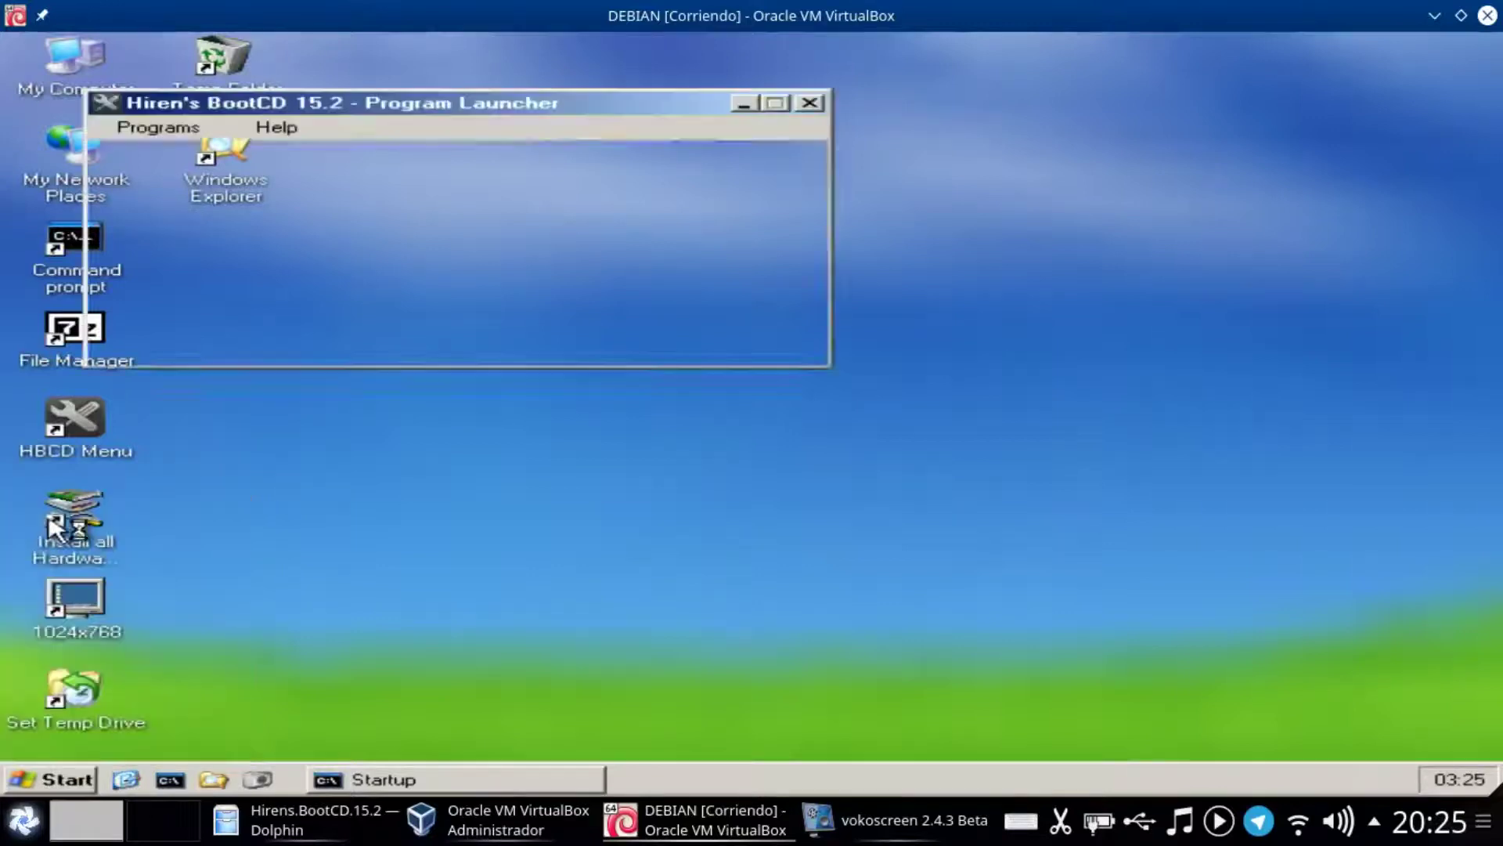
click(188, 133)
mouse_move(227, 186)
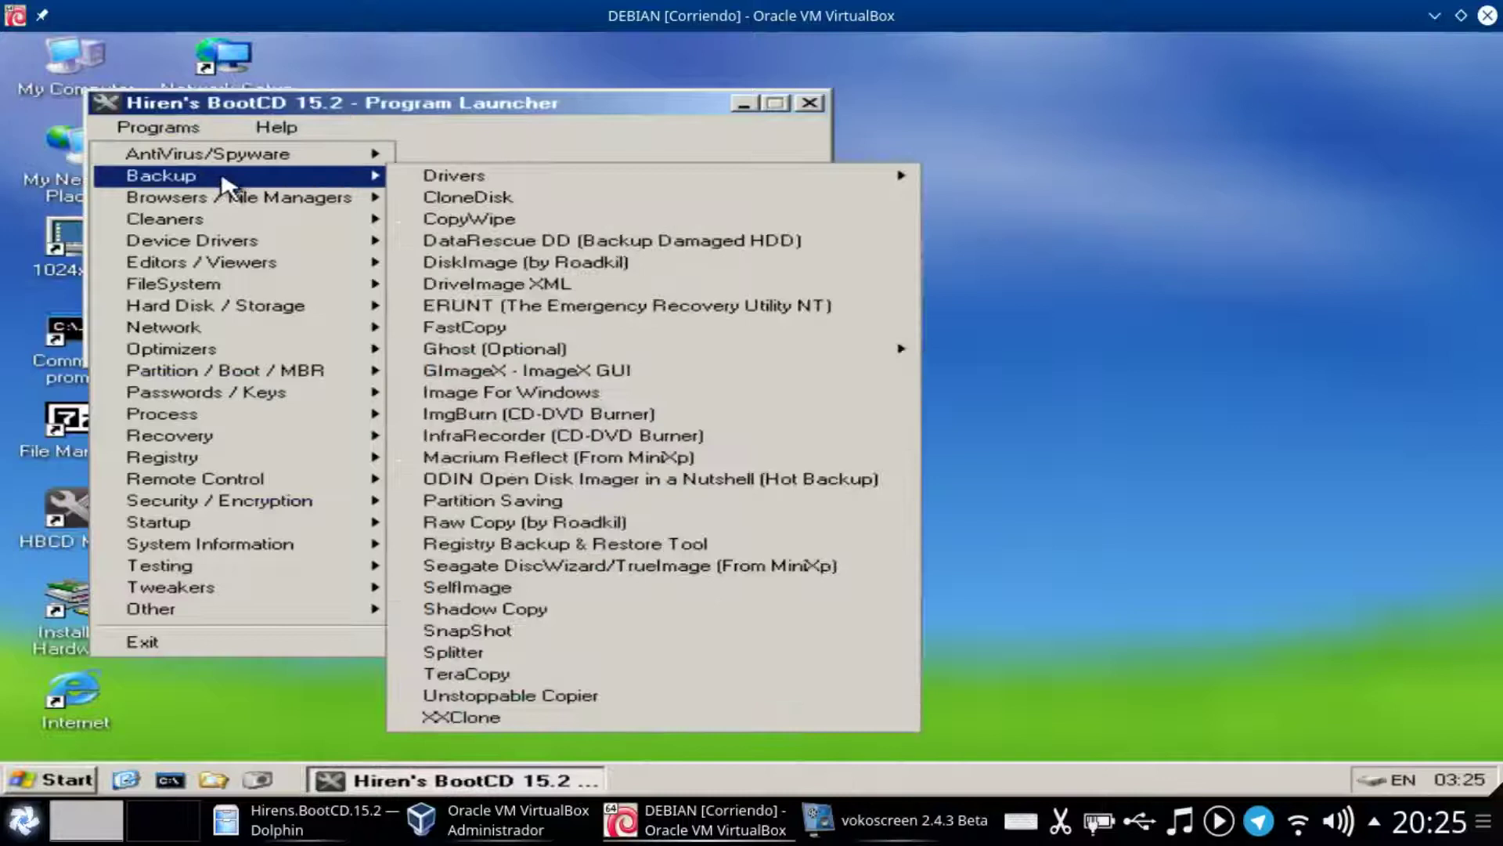
mouse_move(235, 157)
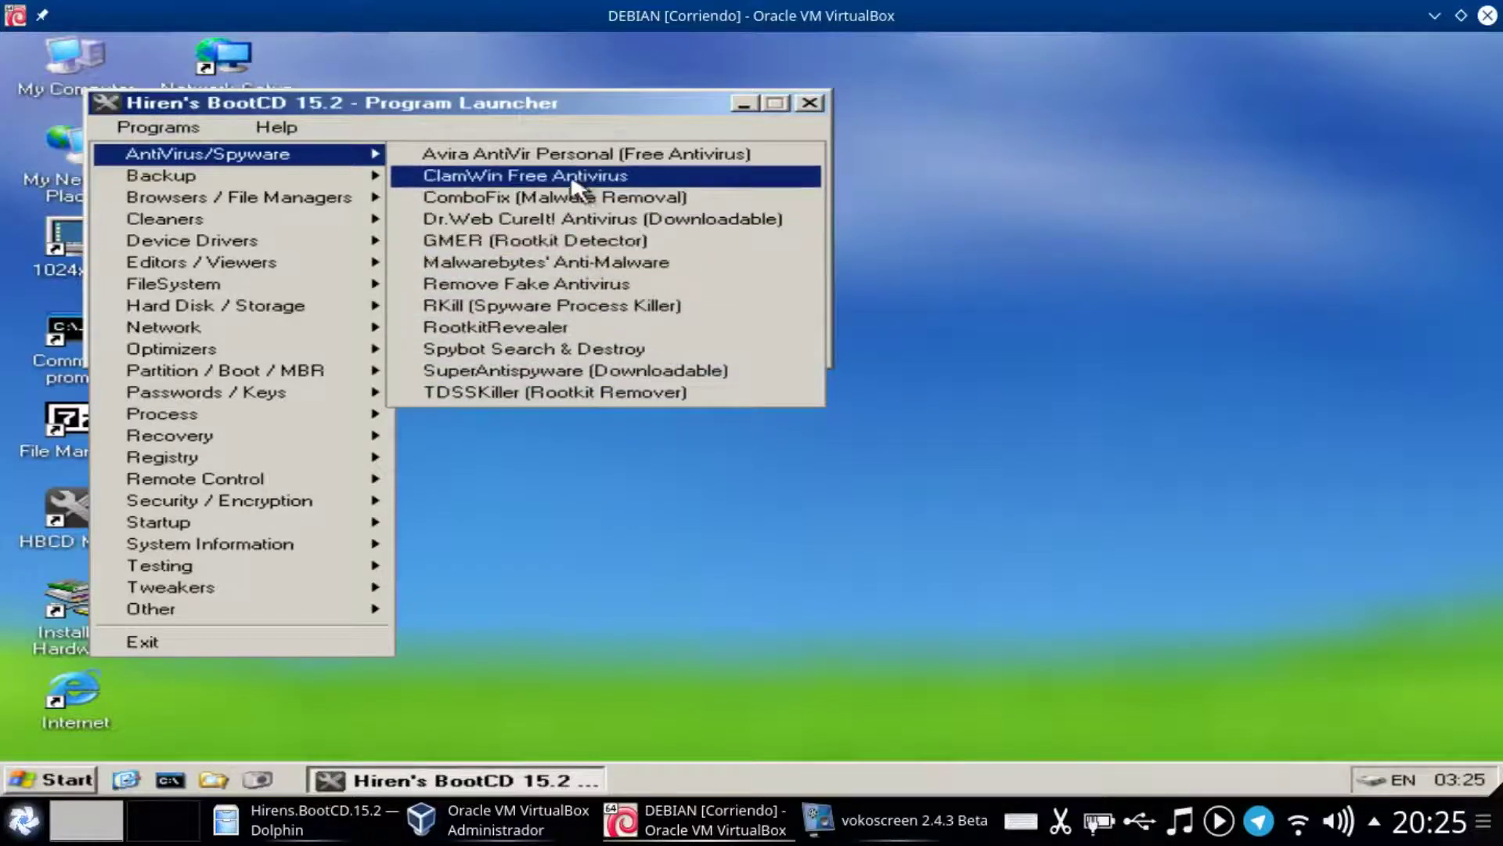
mouse_move(288, 227)
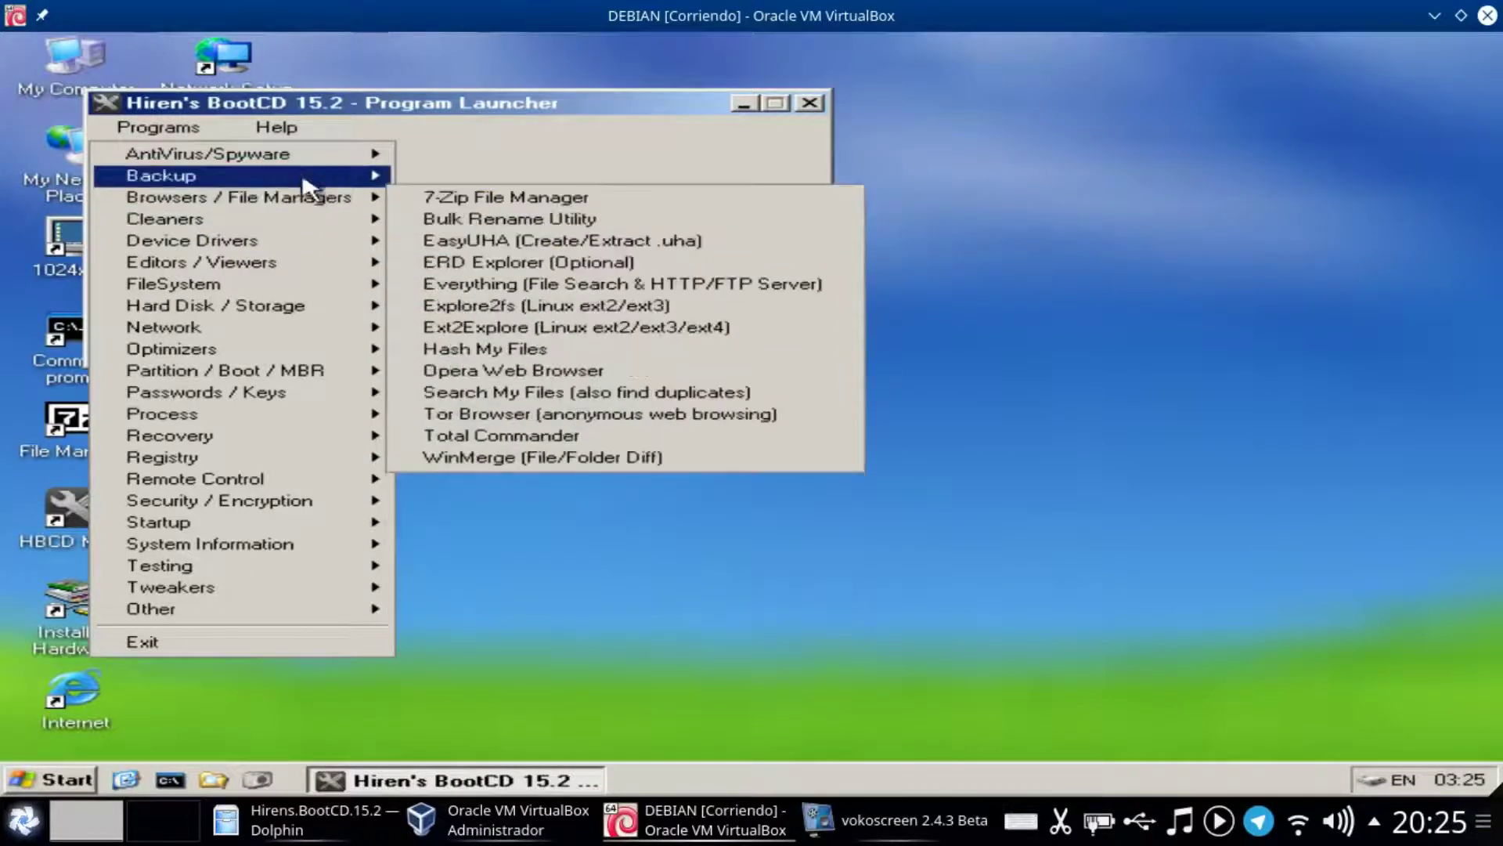
mouse_move(312, 182)
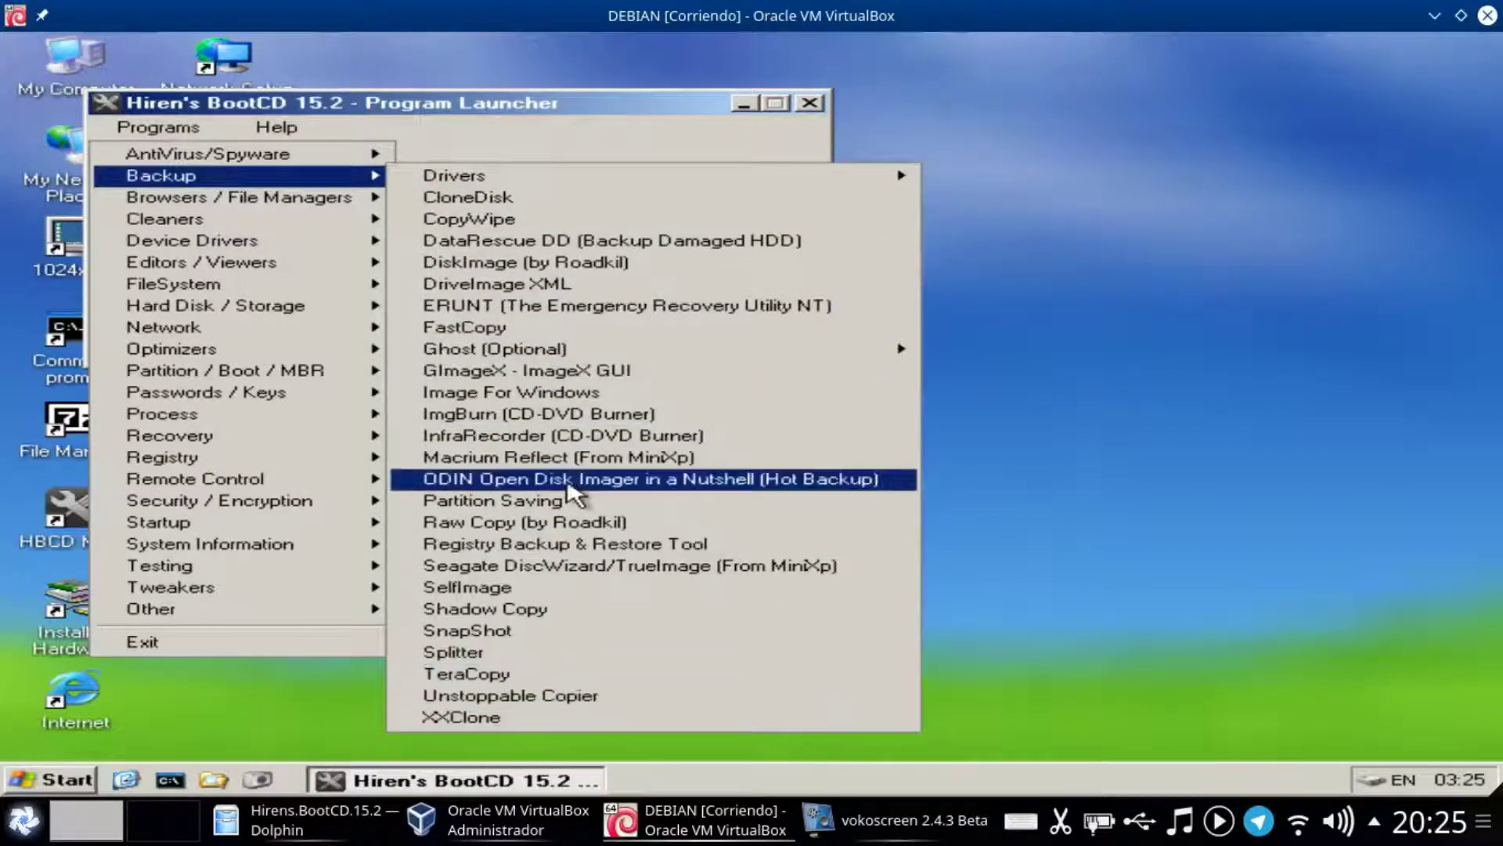
mouse_move(583, 179)
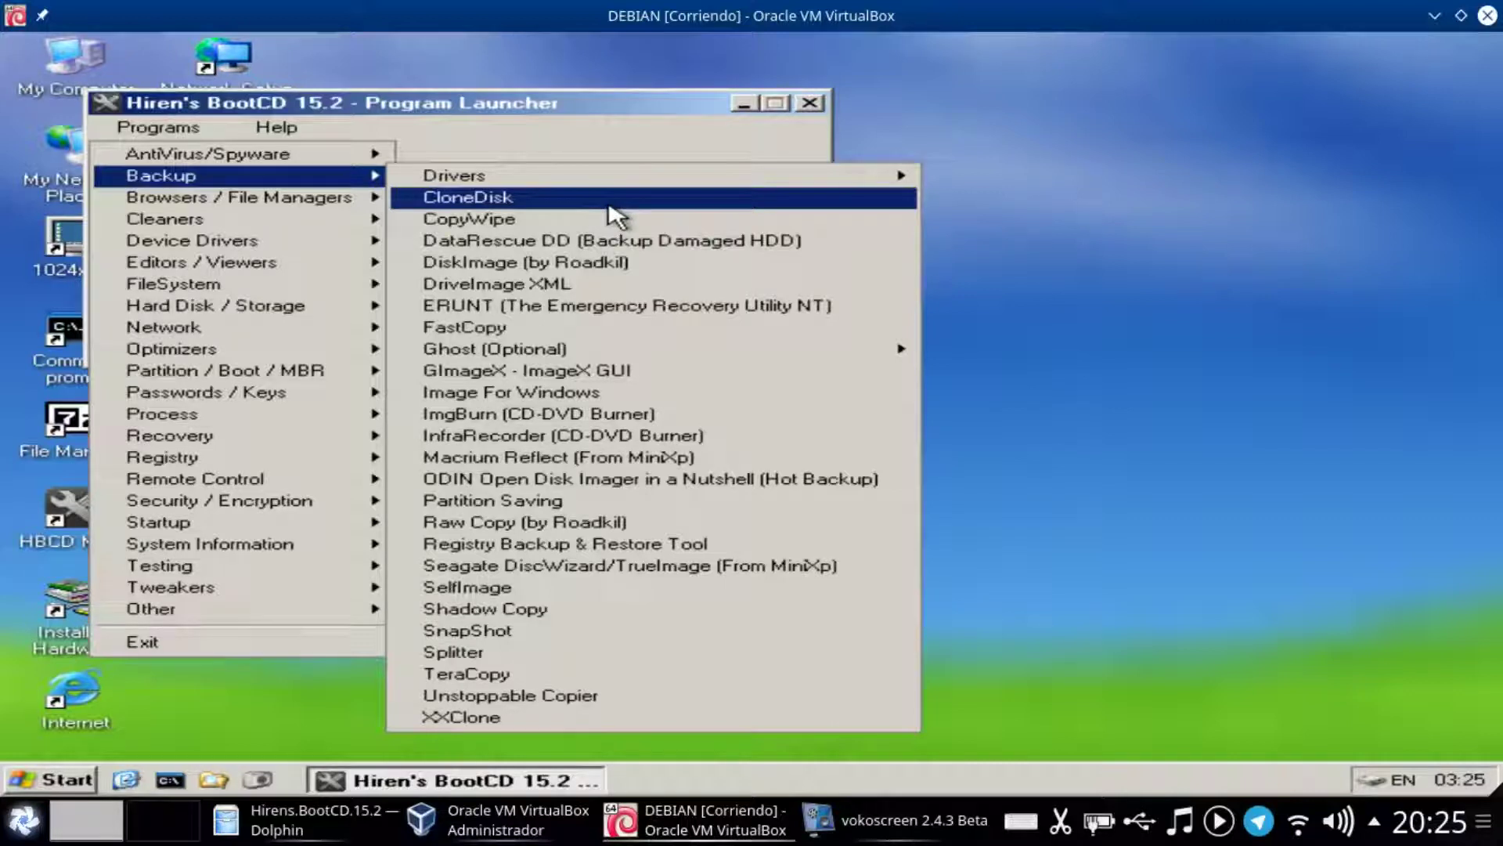
click(609, 202)
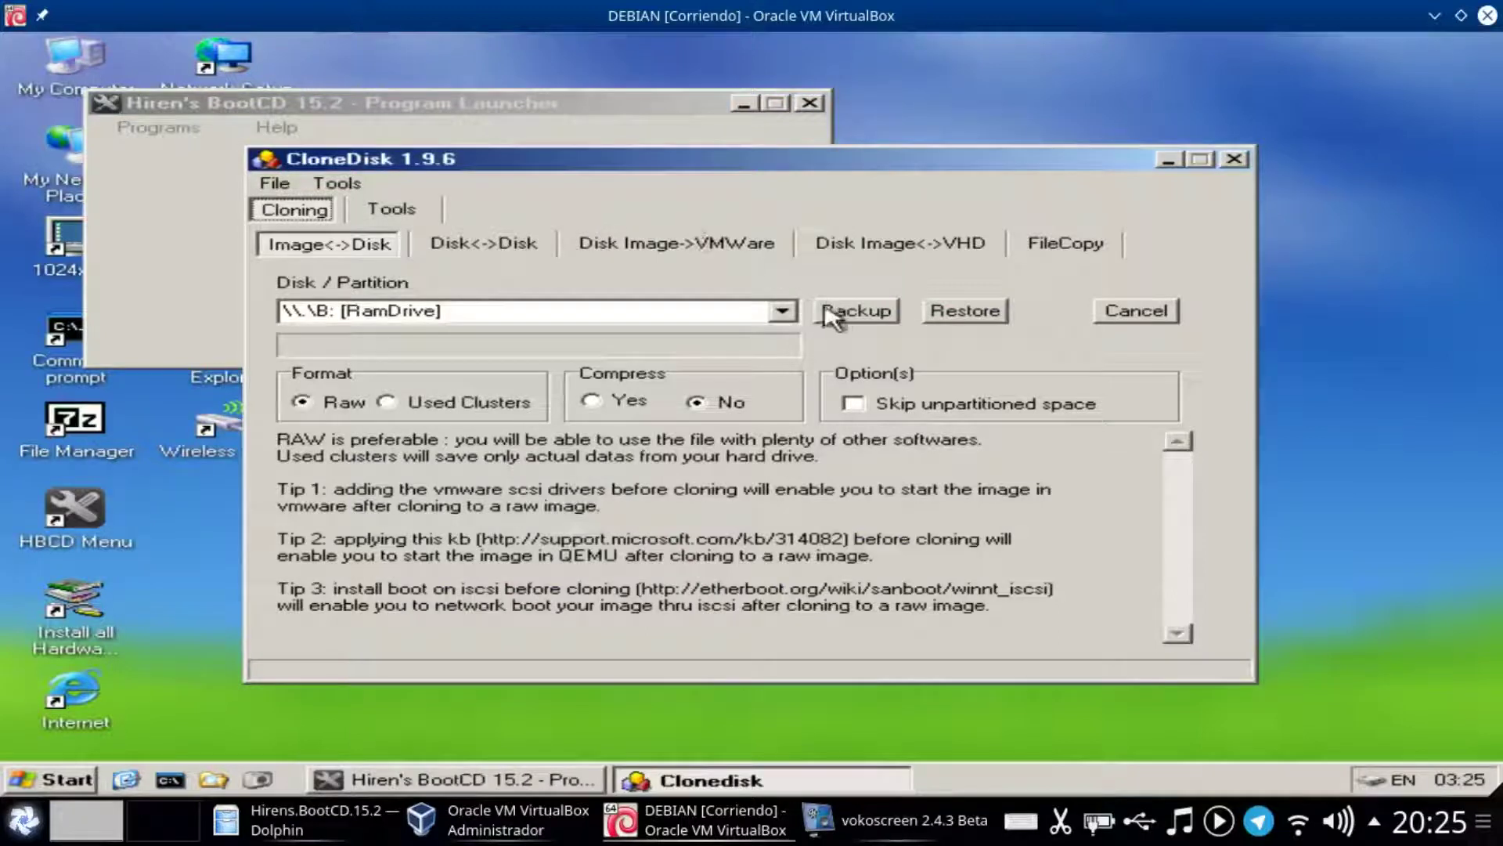
- Choose PhysicalDrive0 as the disk for the Image<->Disk operation in CloneDisk
click(735, 313)
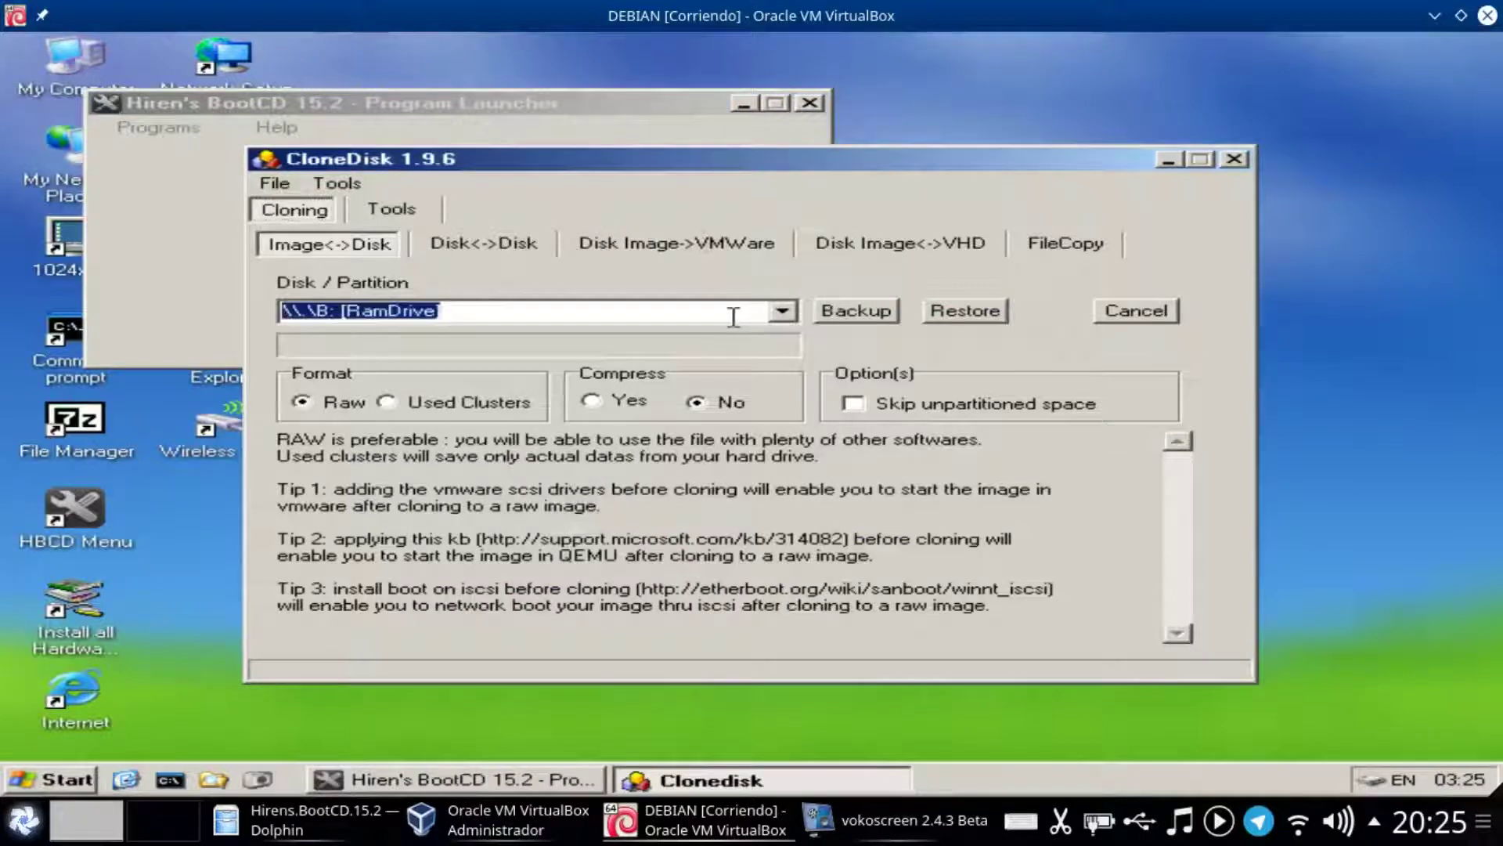
click(782, 312)
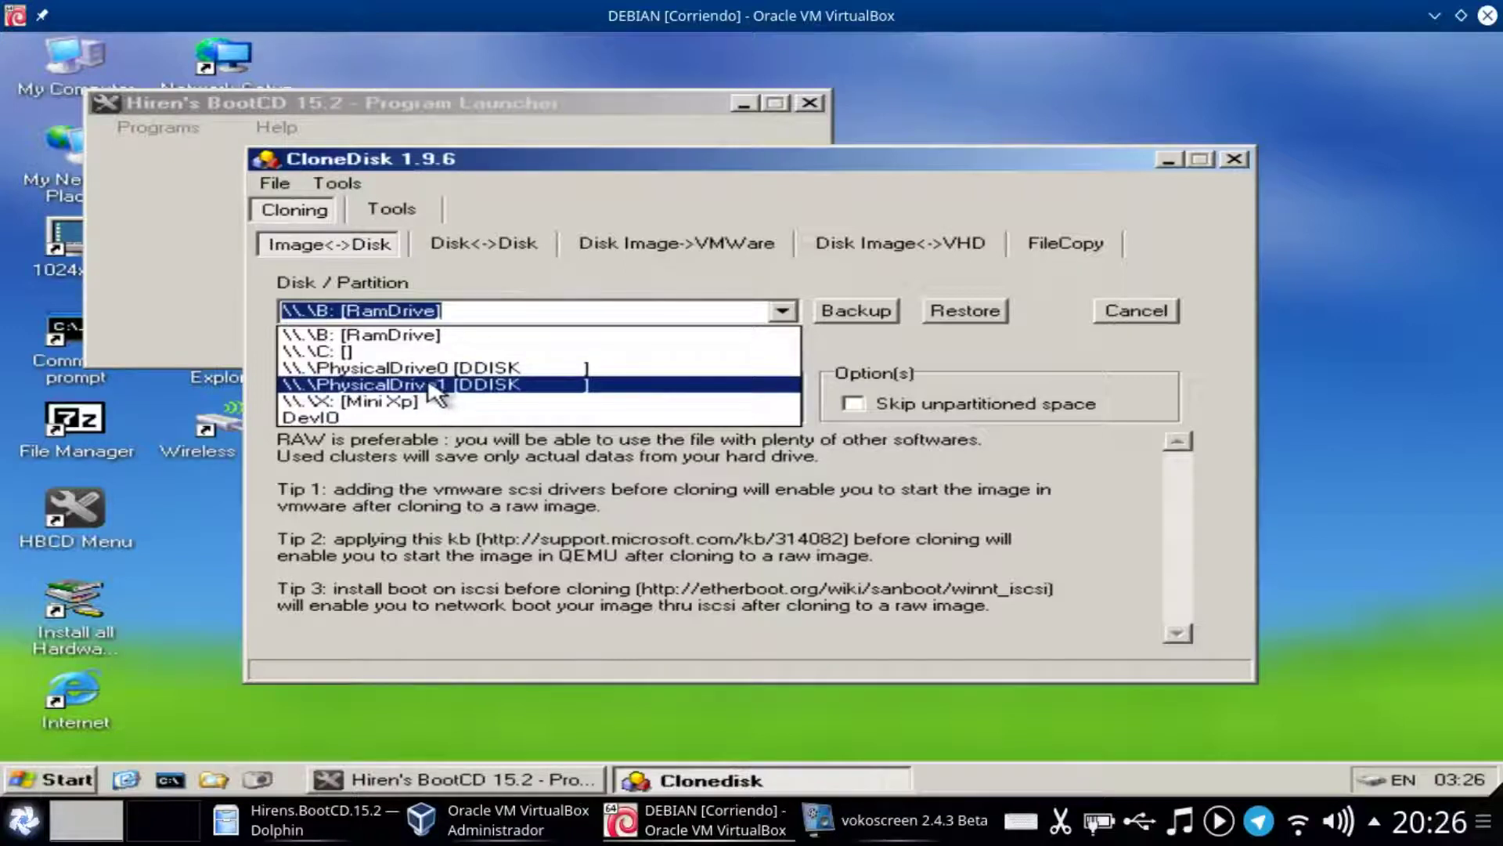
click(528, 378)
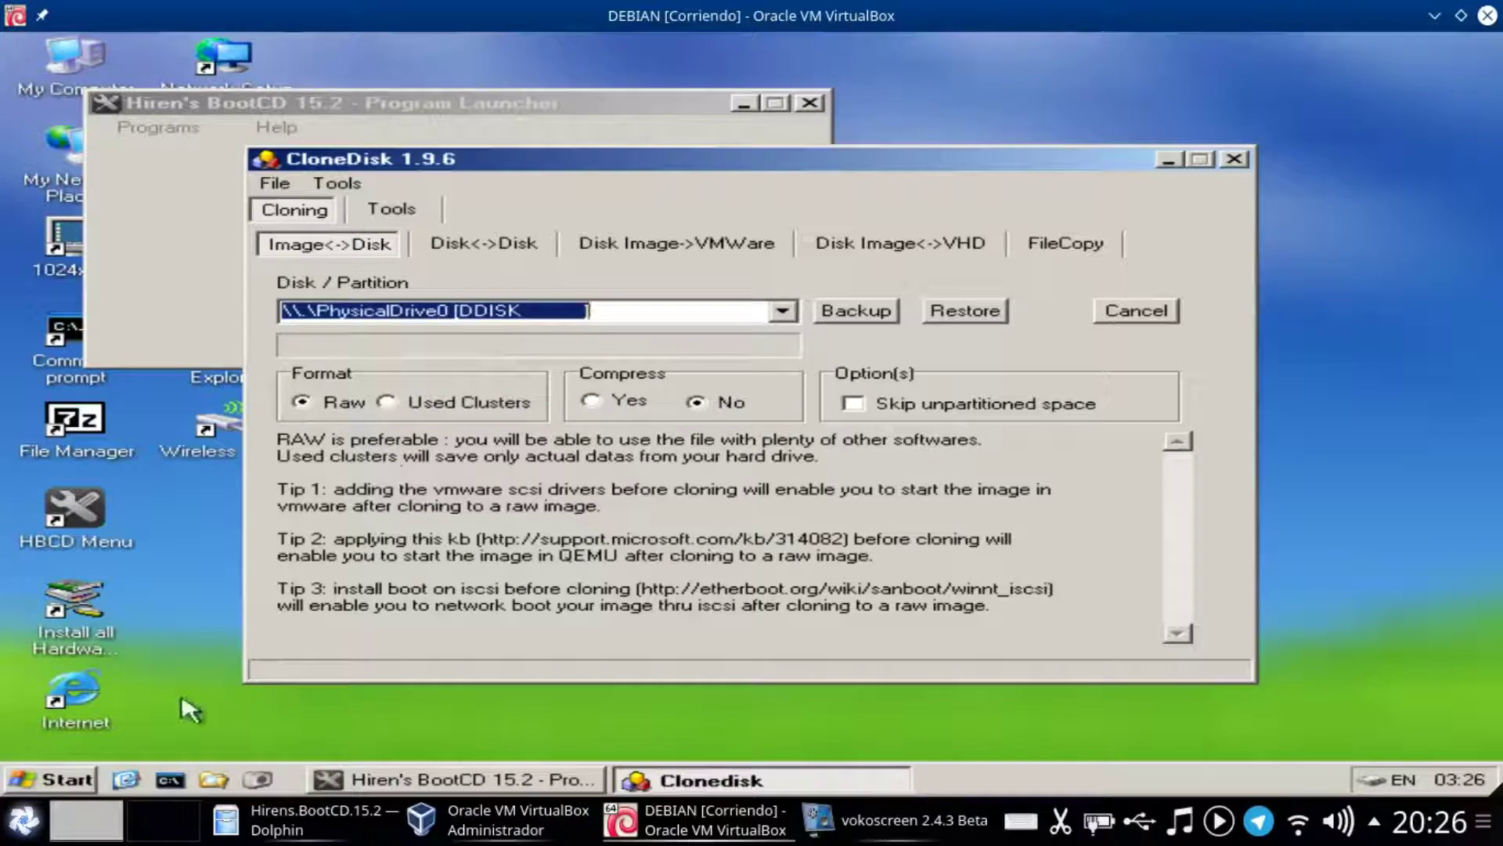
- Open My Computer in the file explorer to check the available drives and their sizes
click(62, 781)
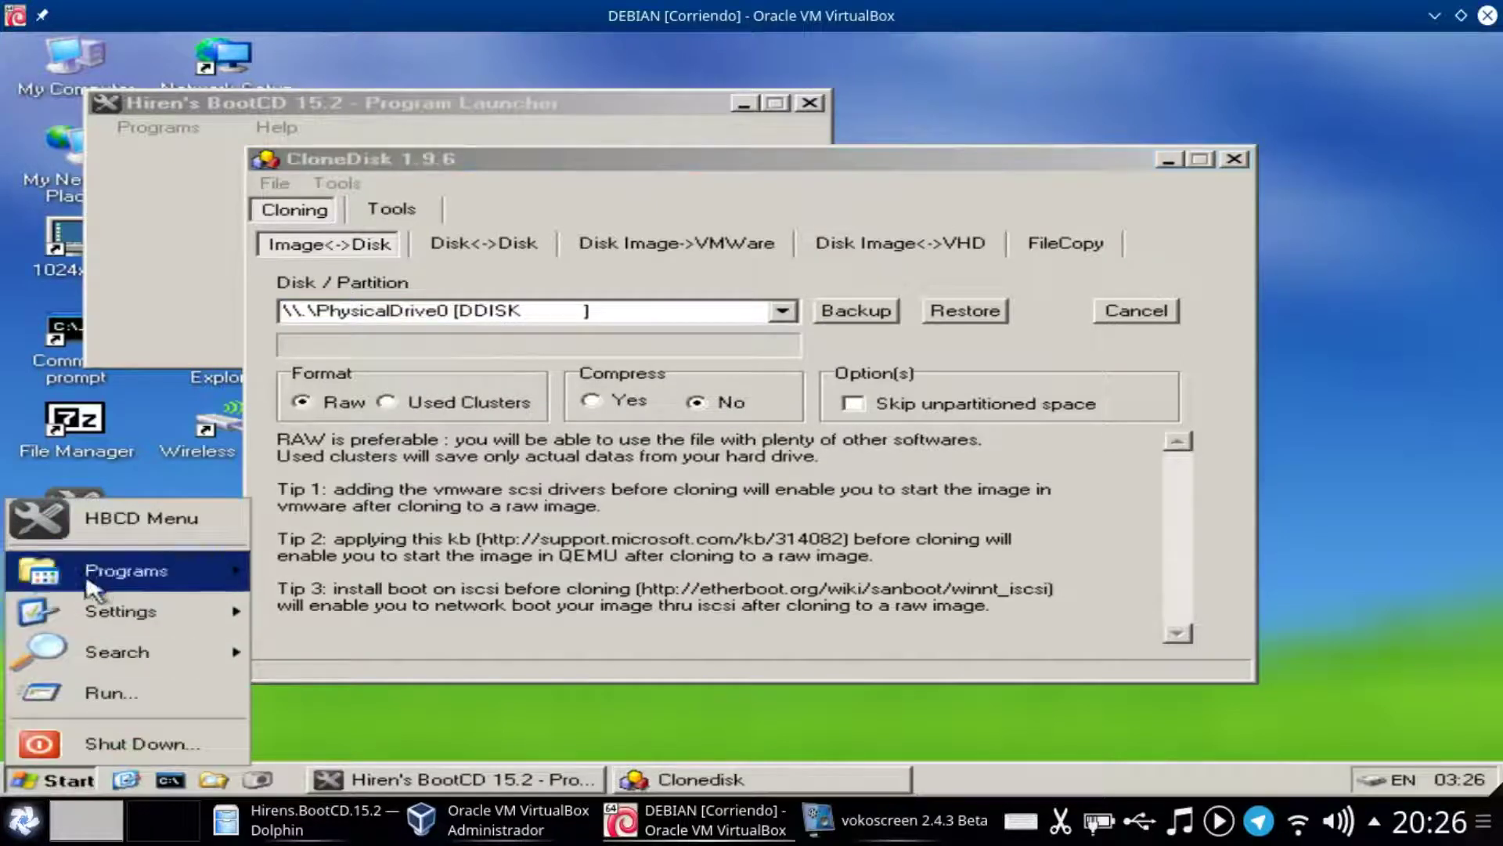
click(213, 779)
click(212, 779)
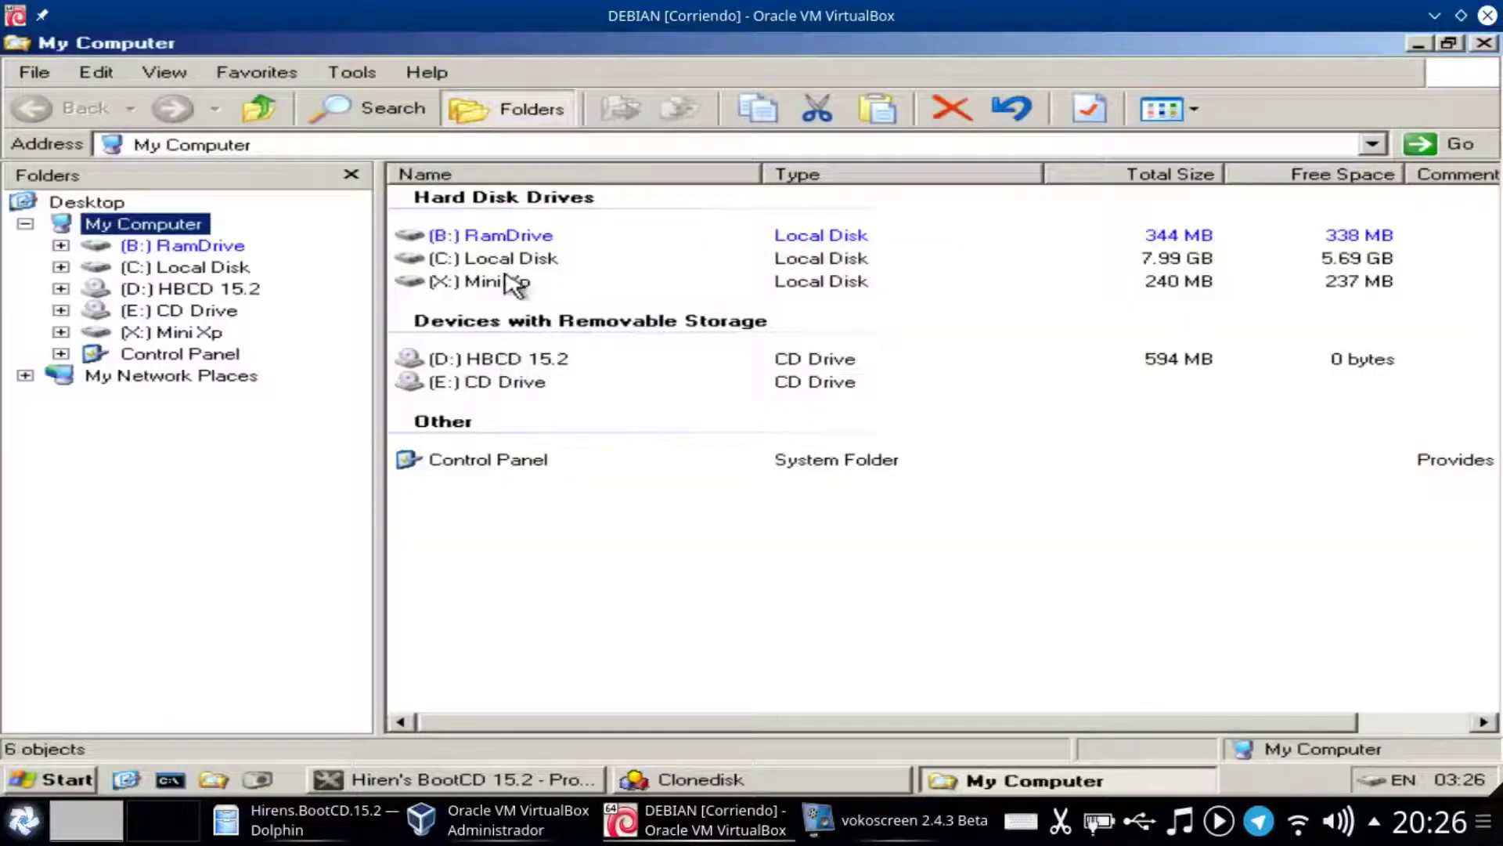
- Delete the old respaldo.img.gz file from the C: drive
double_click(534, 258)
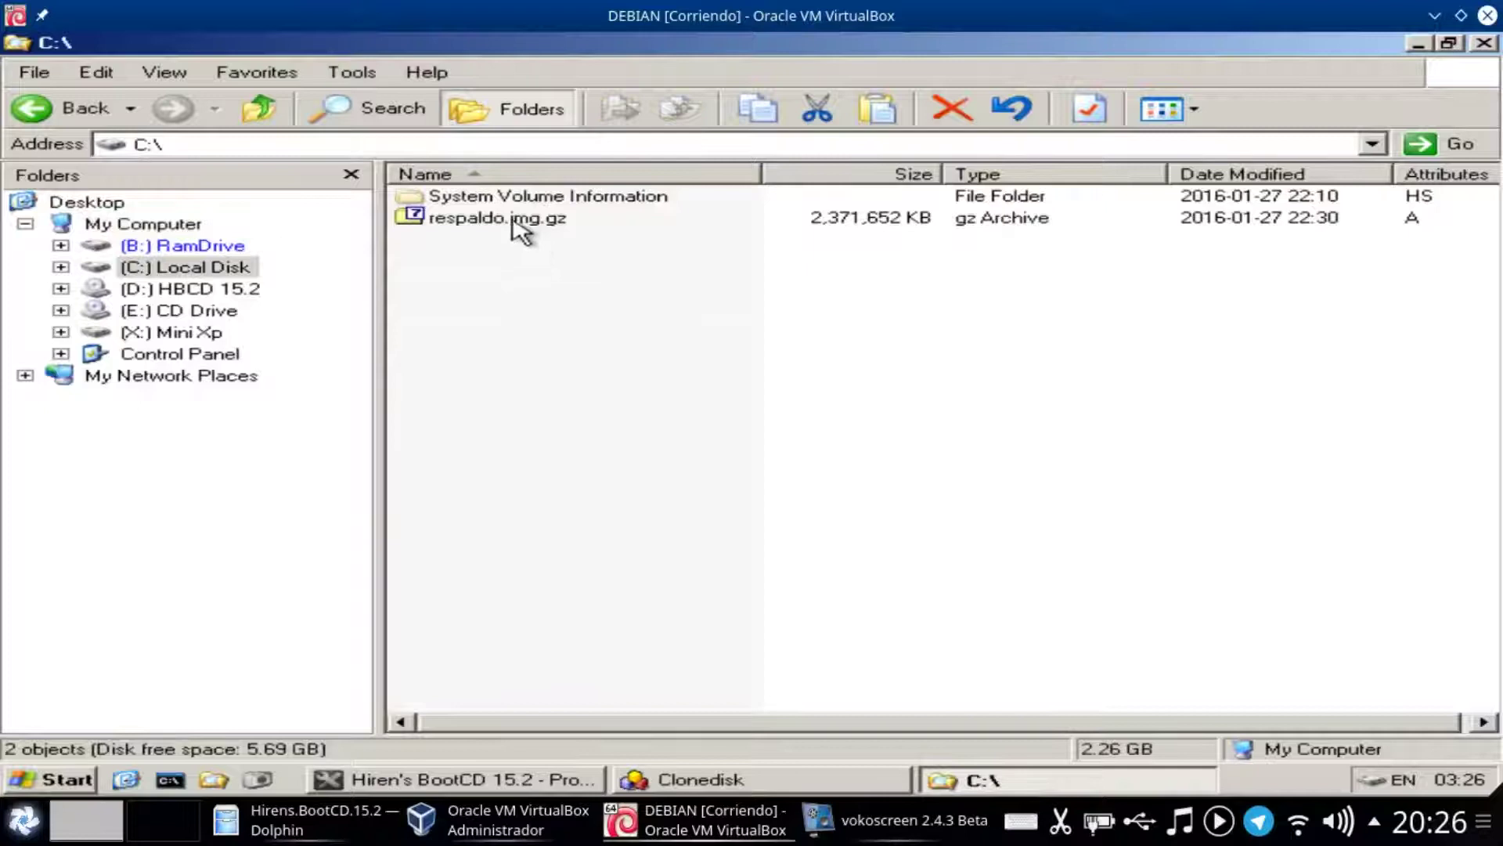
click(513, 222)
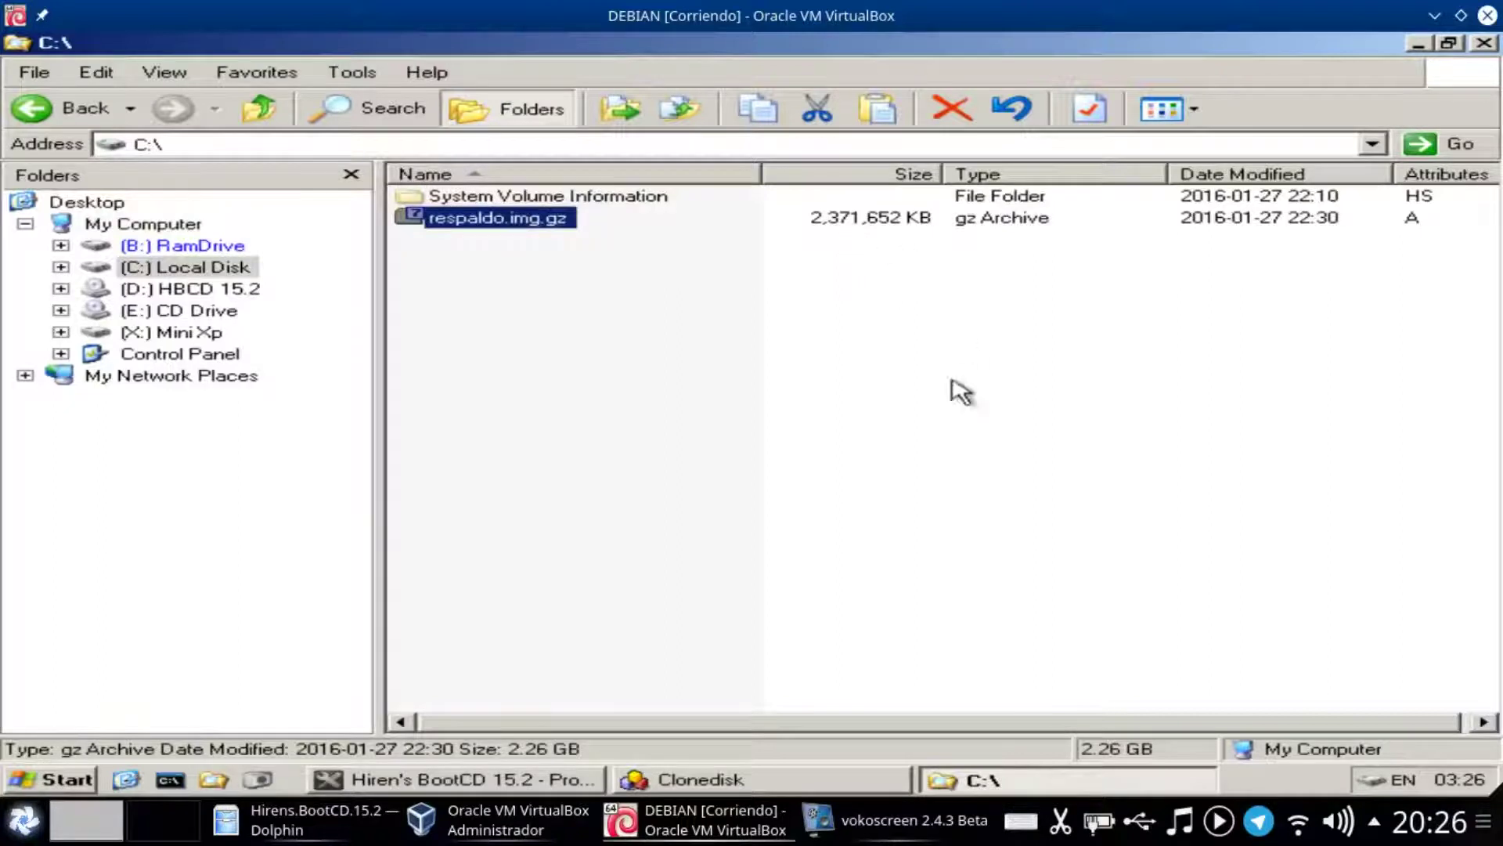
key(Delete)
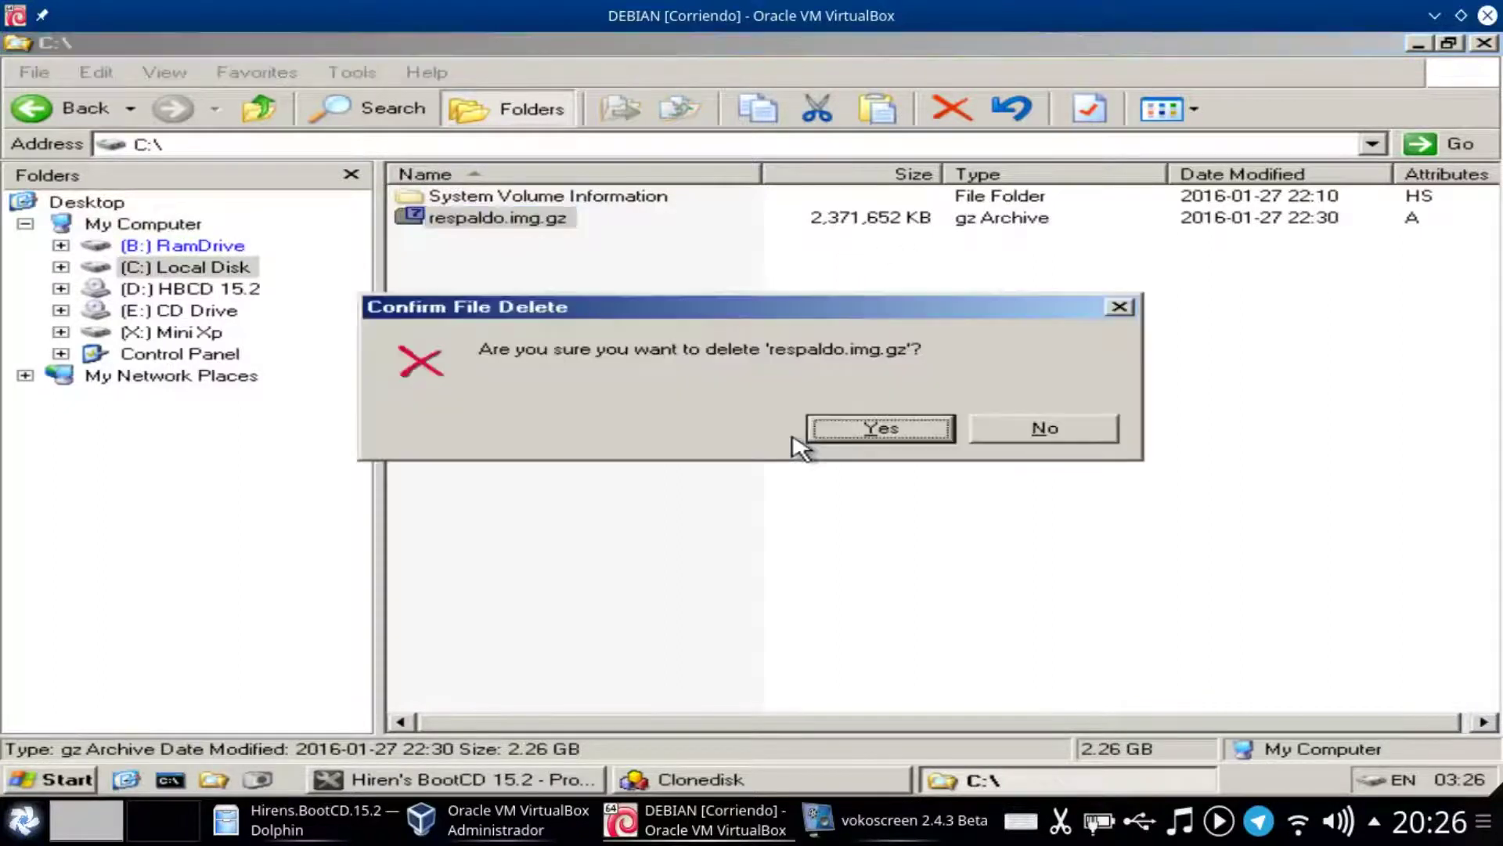
key(Return)
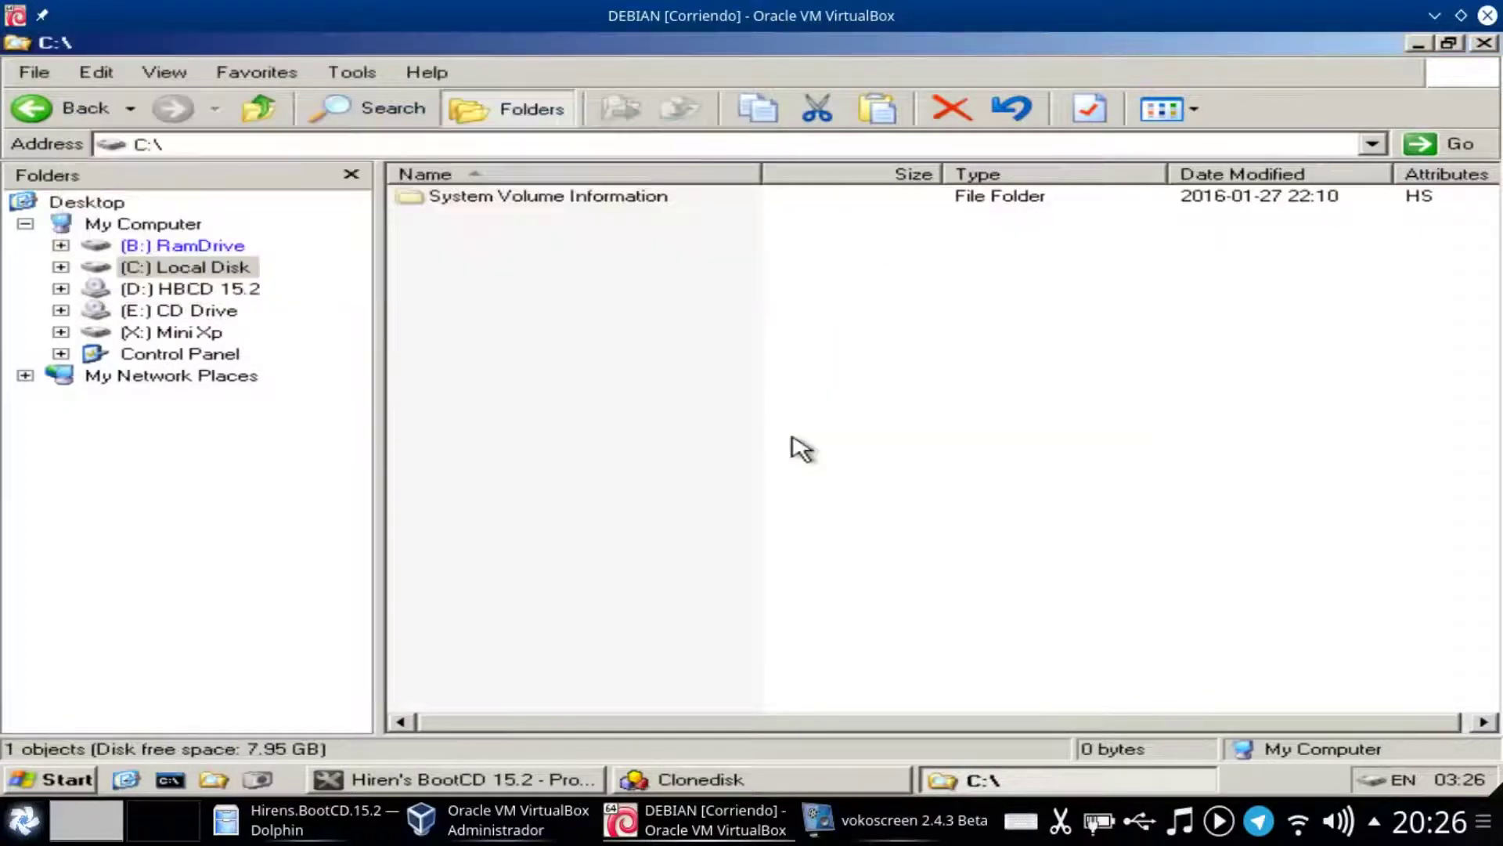
- Check the DEBIAN machine's attached disks in the VirtualBox manager, and return to the running machine
click(1435, 17)
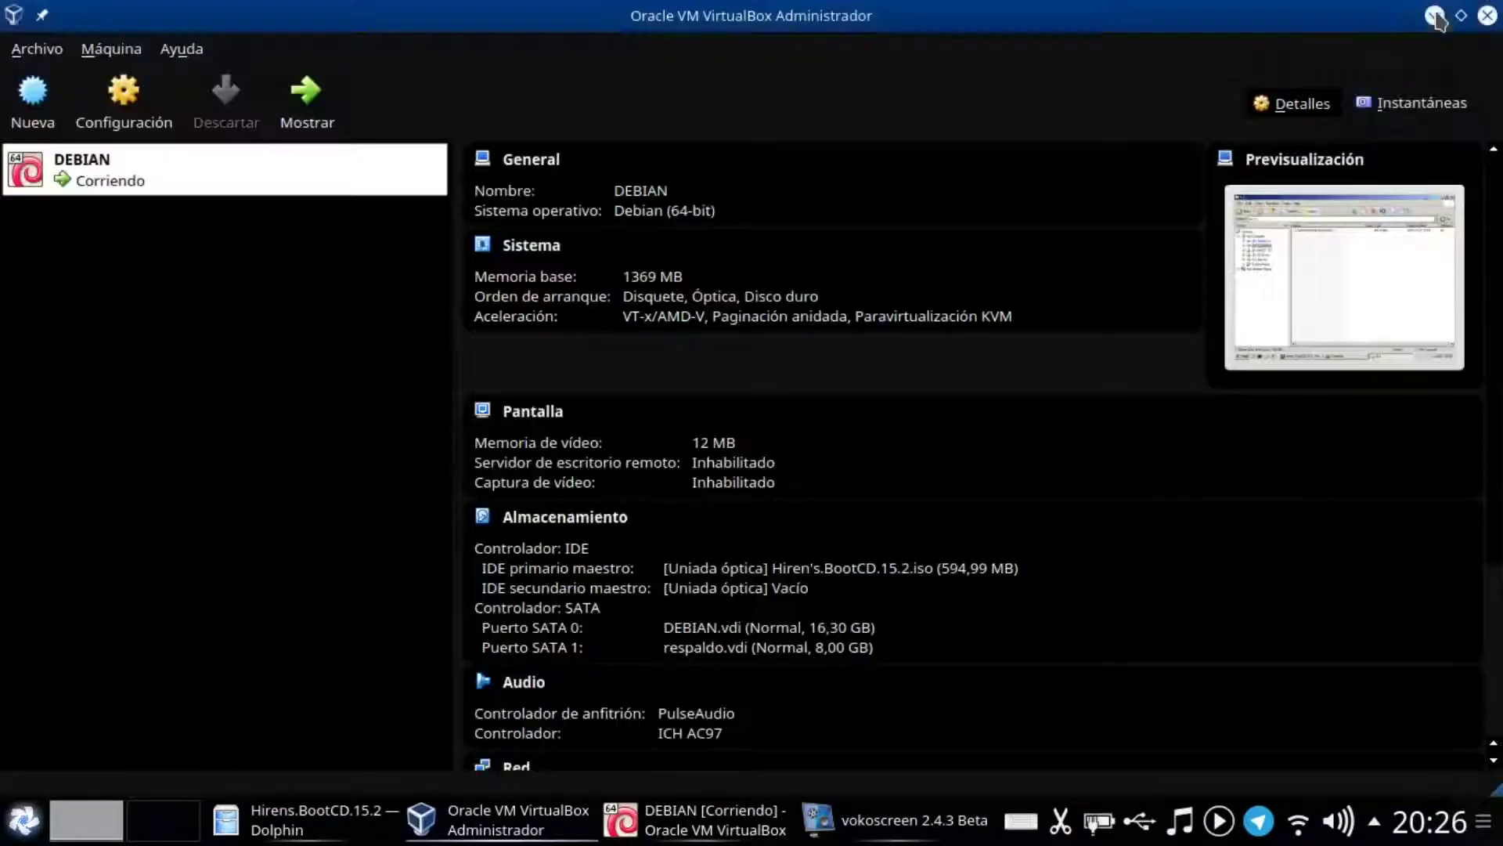
click(730, 810)
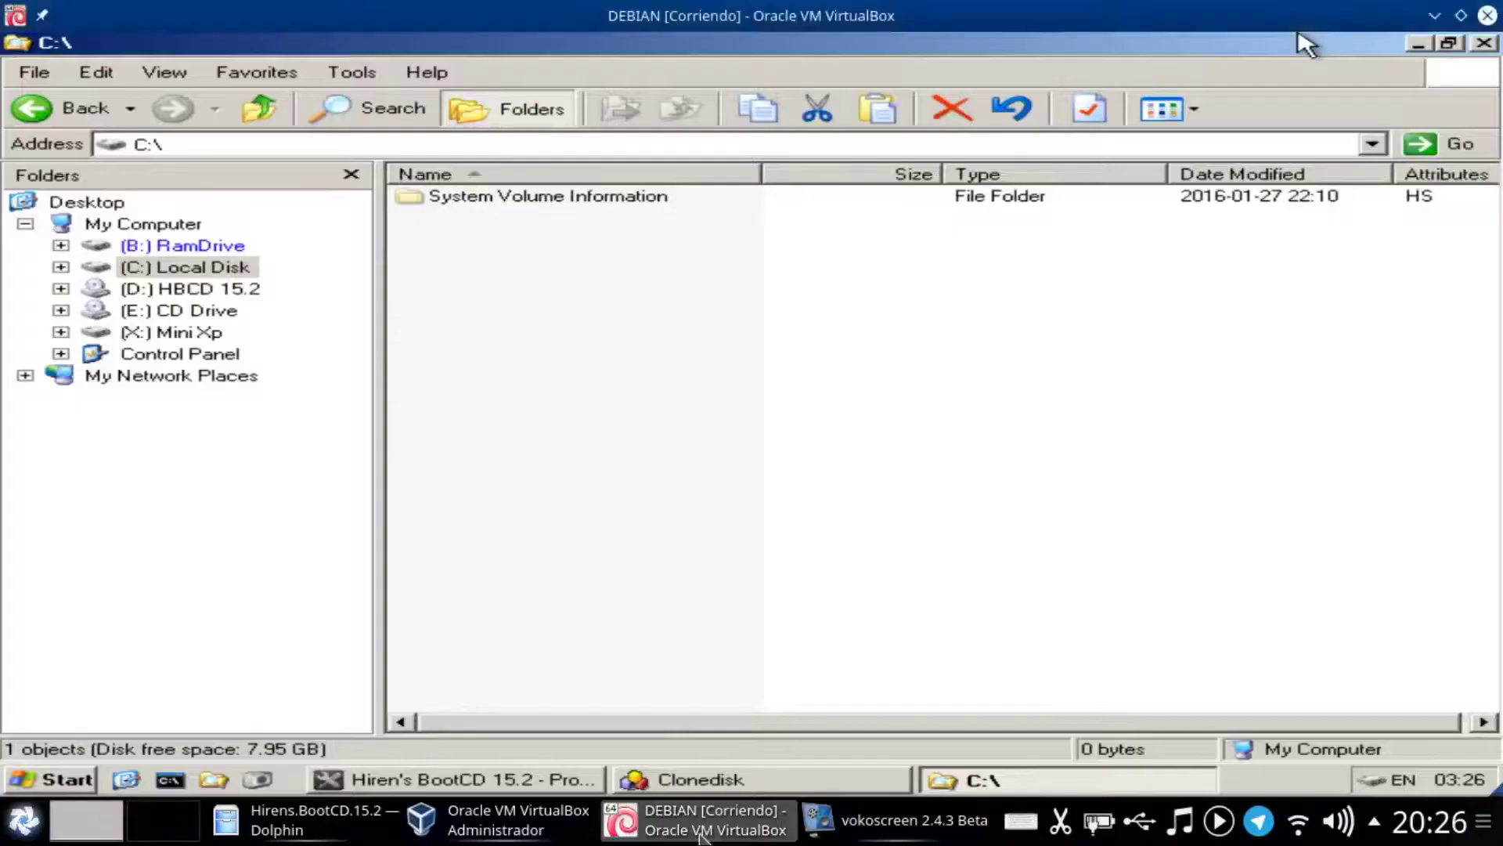
- Back up PhysicalDrive0 in CloneDisk as a compressed gZIP image named Respaldo on the C: drive
click(695, 778)
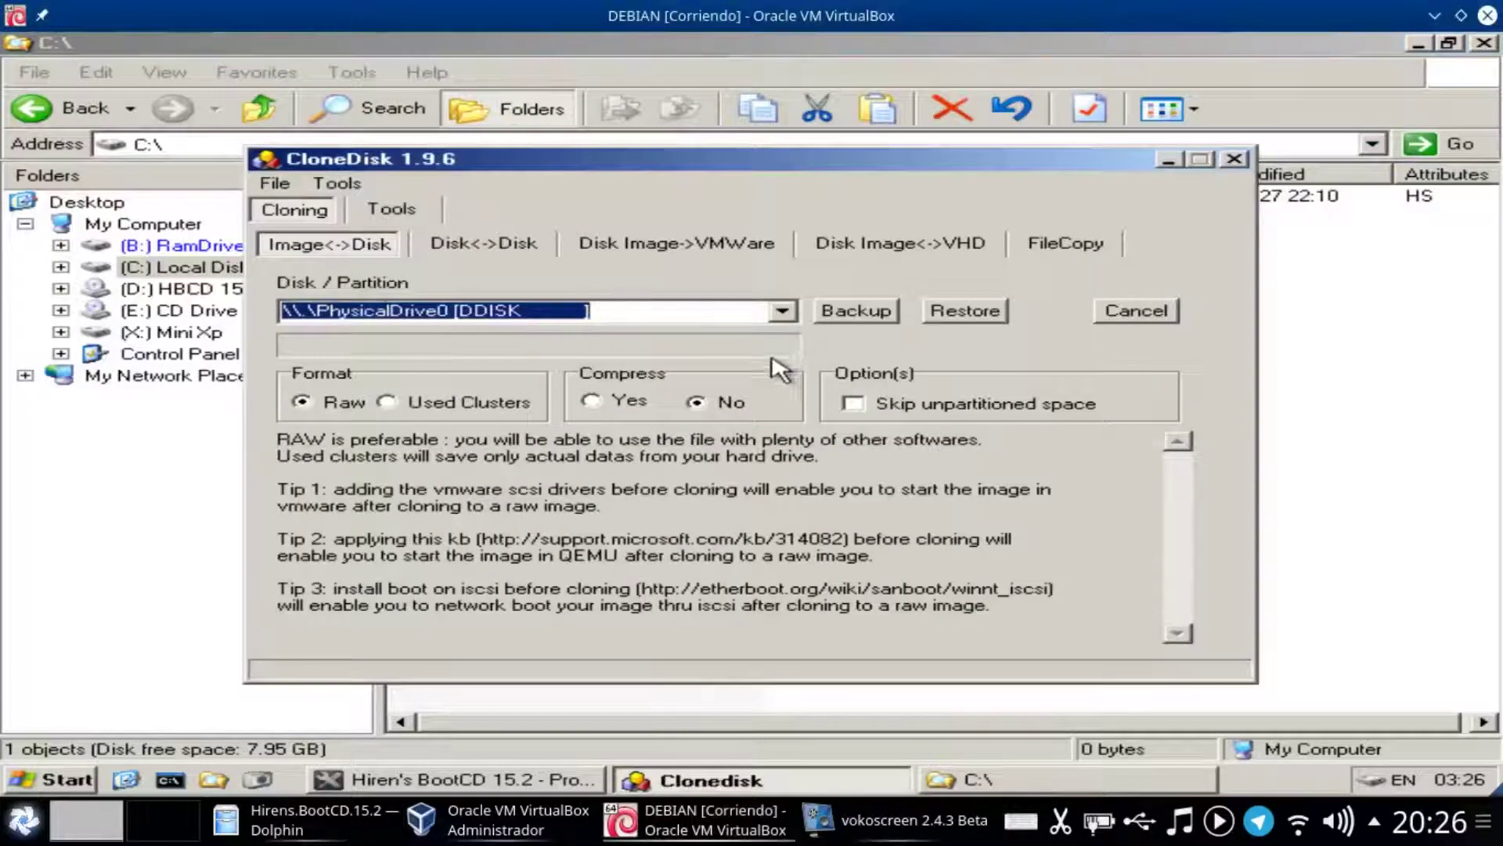
click(592, 402)
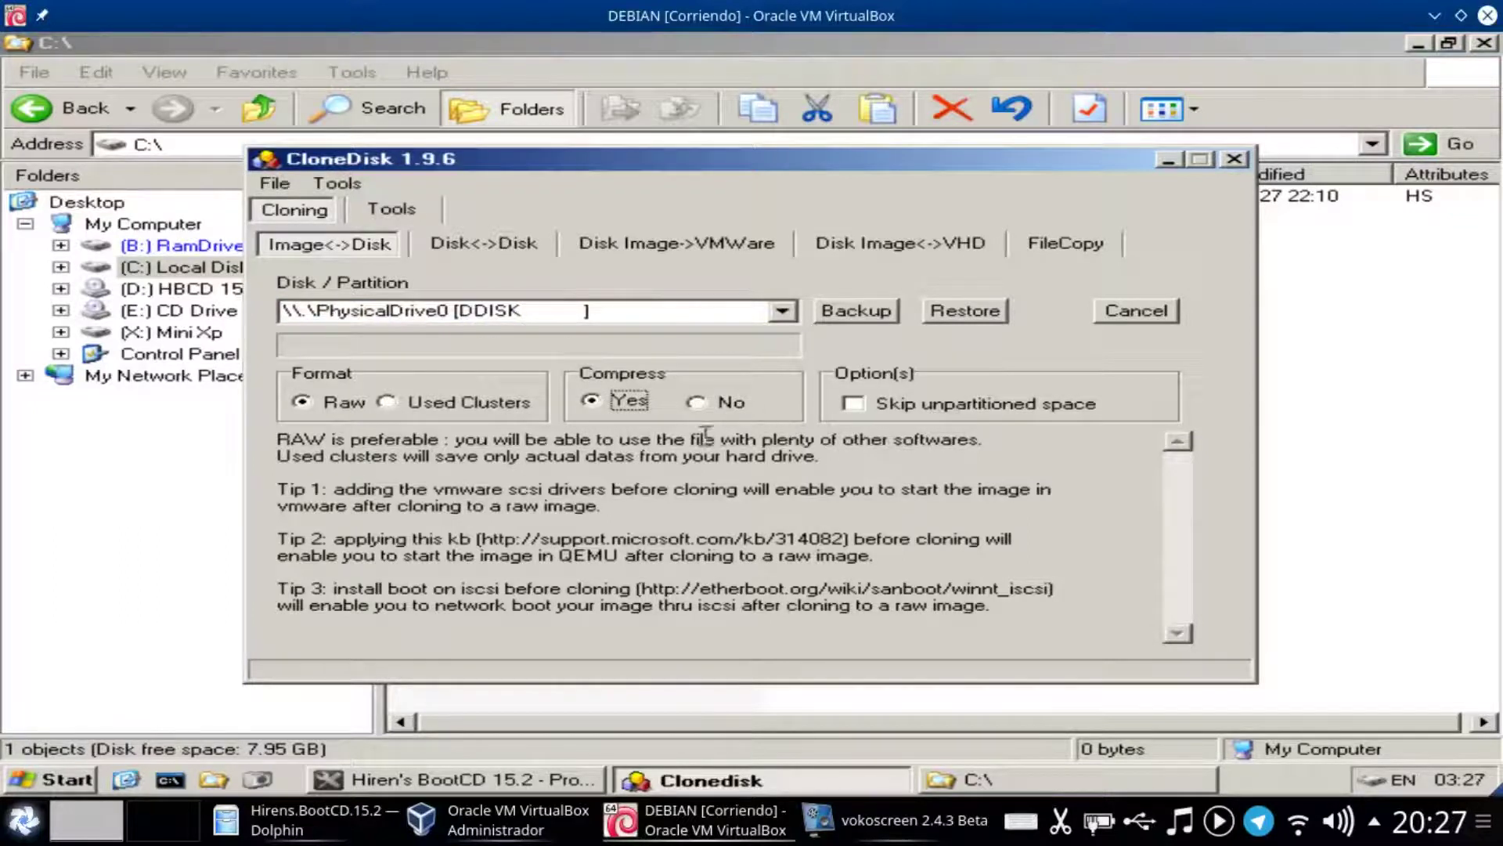
click(847, 314)
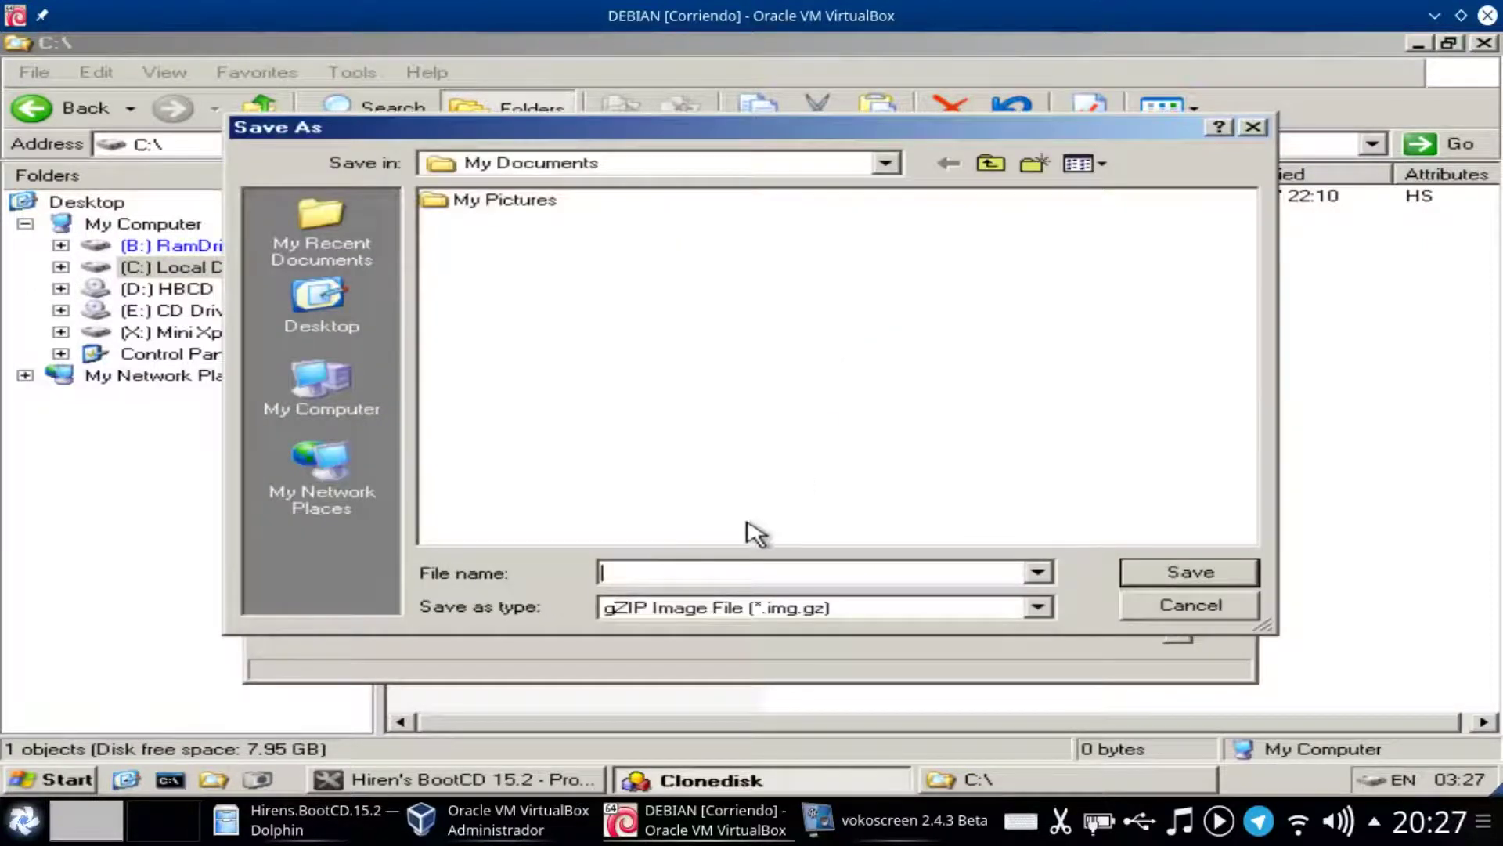
click(345, 391)
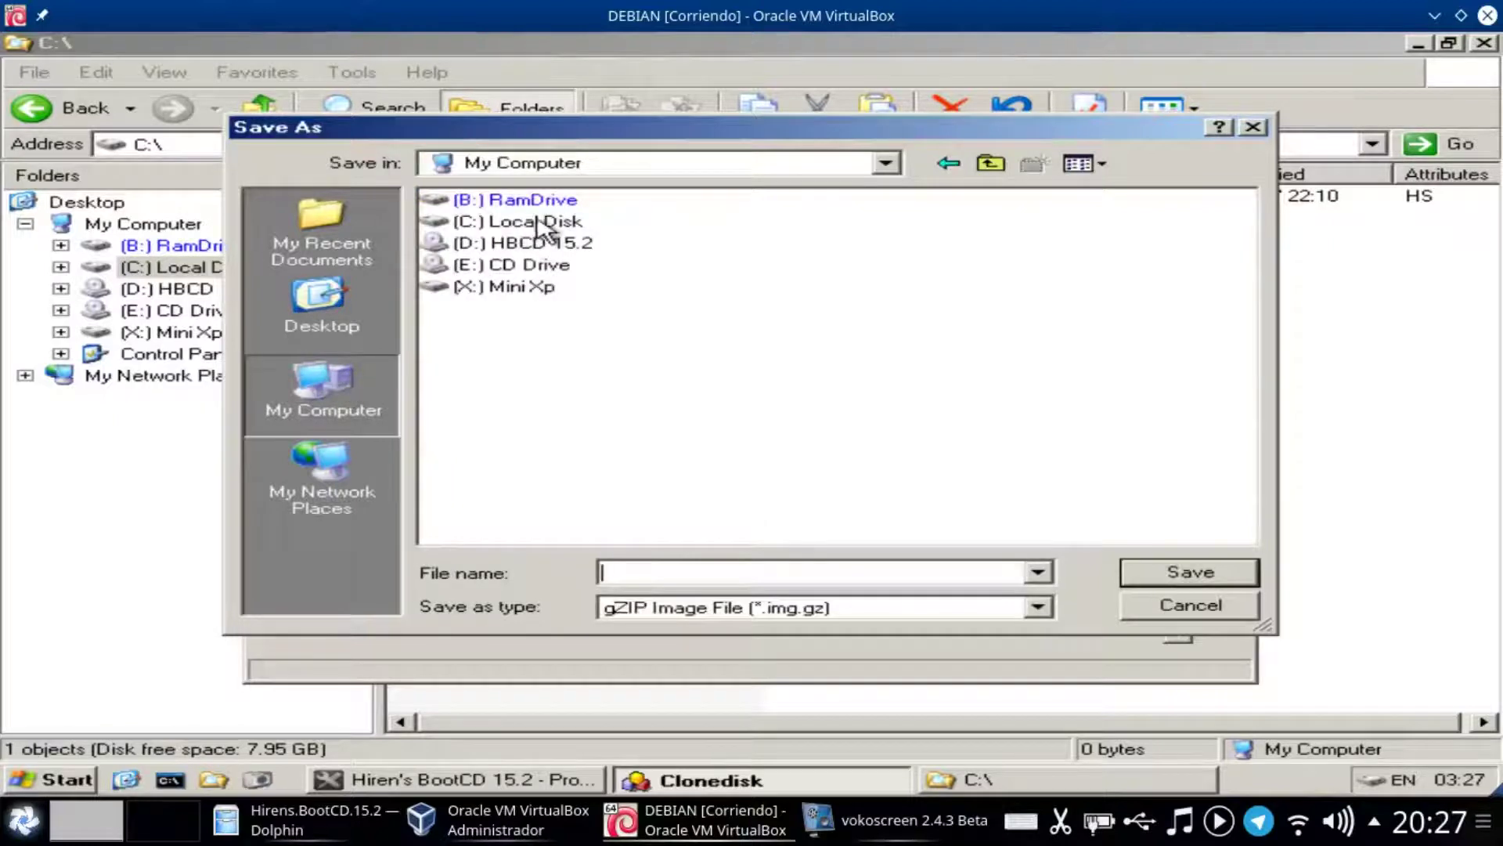
double_click(523, 226)
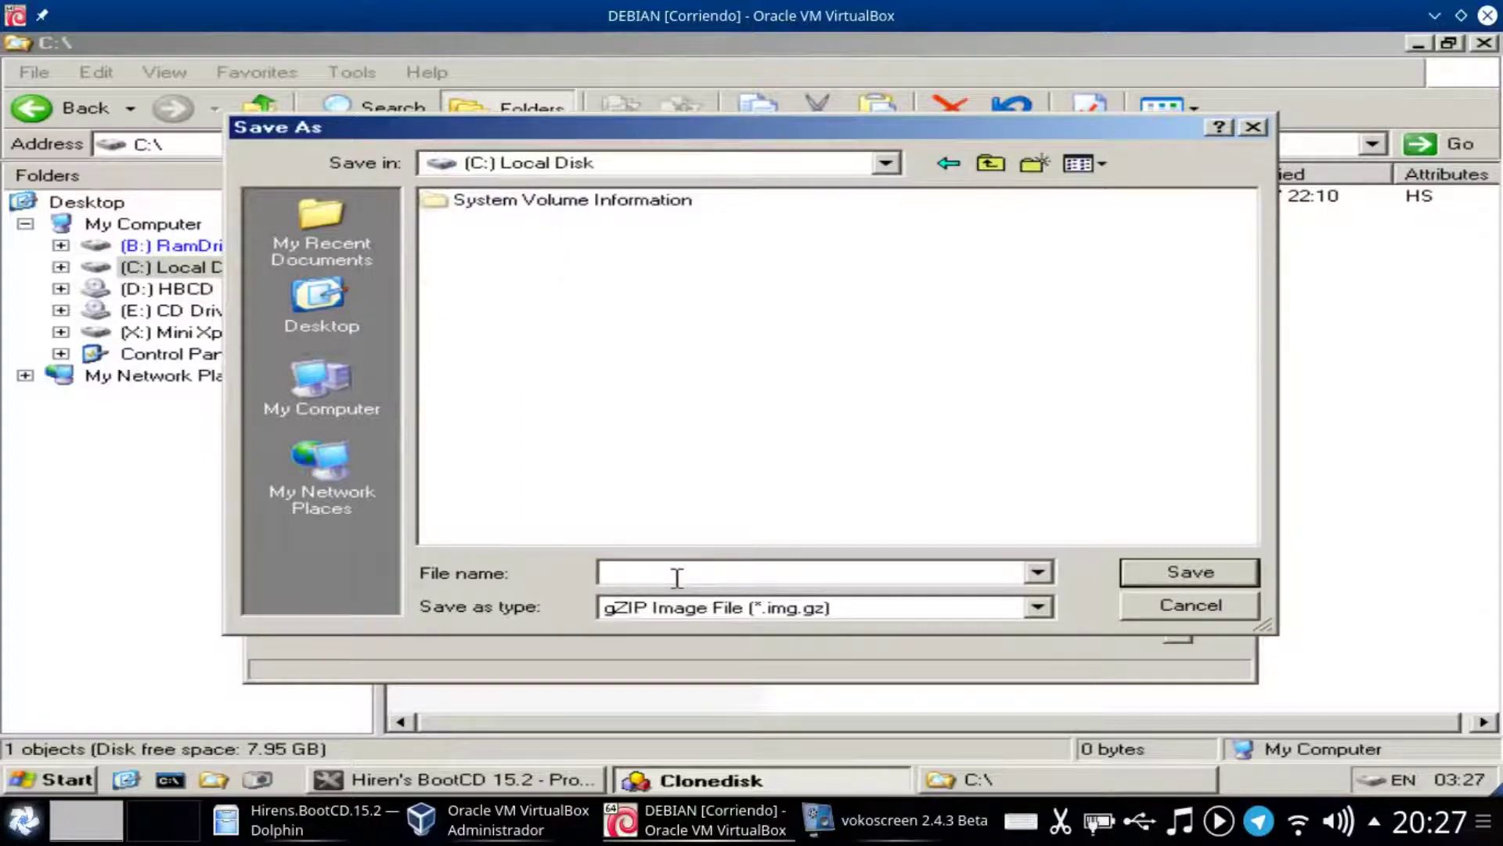
click(1145, 577)
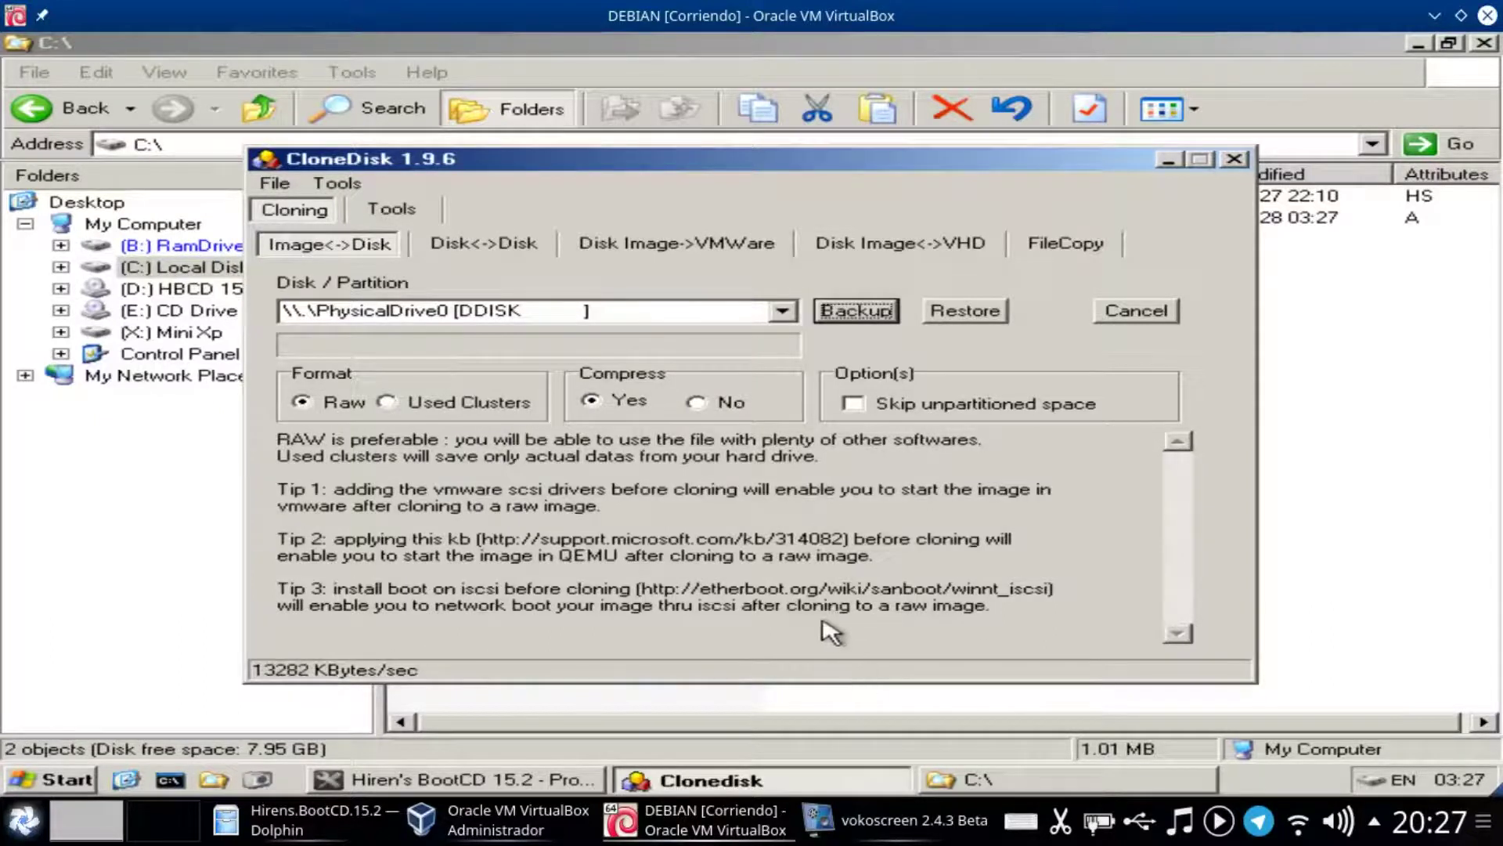
click(892, 820)
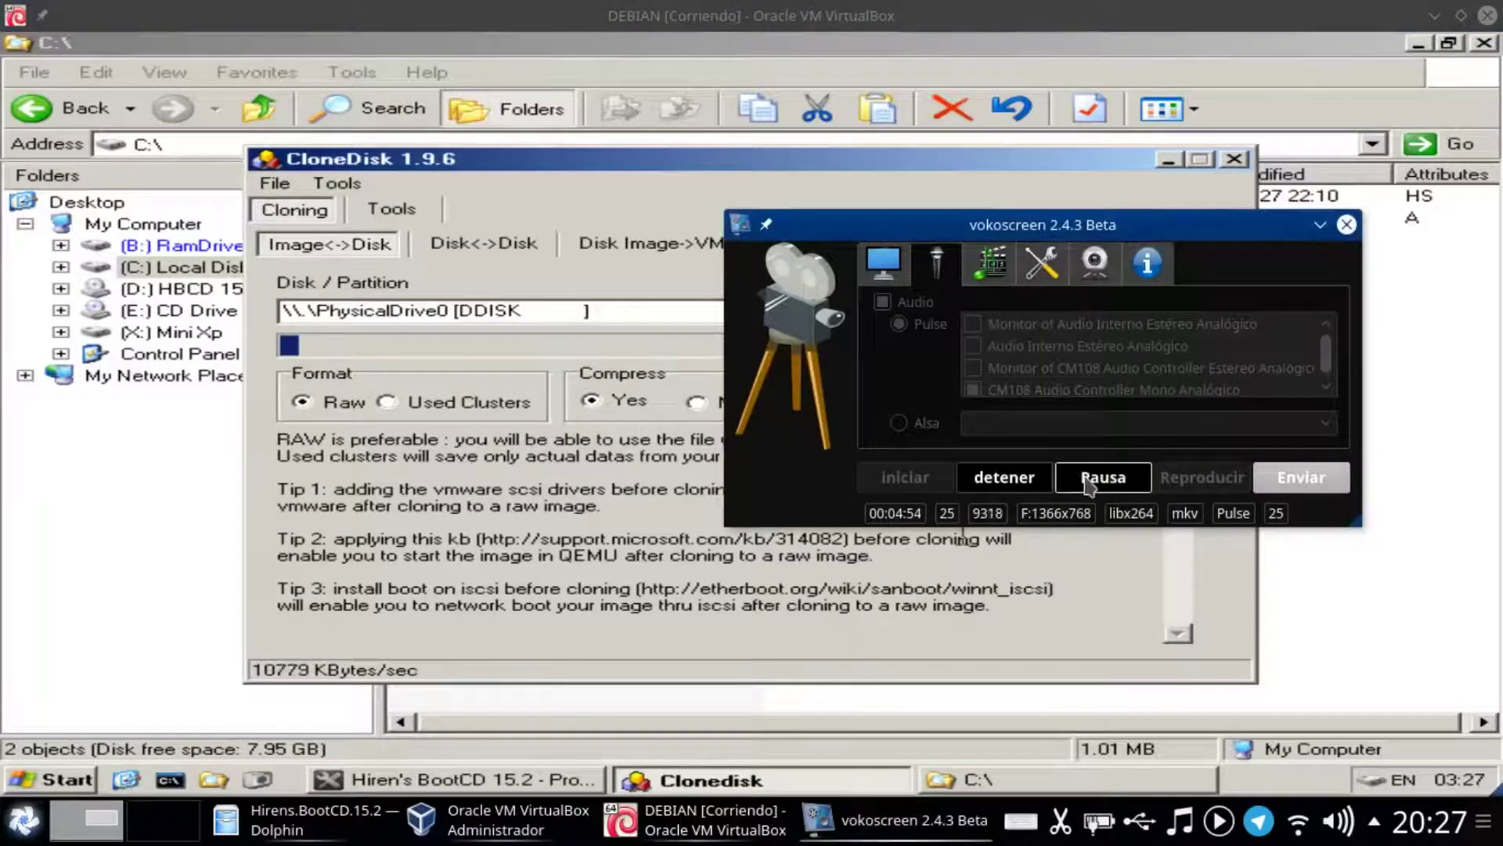
click(1096, 479)
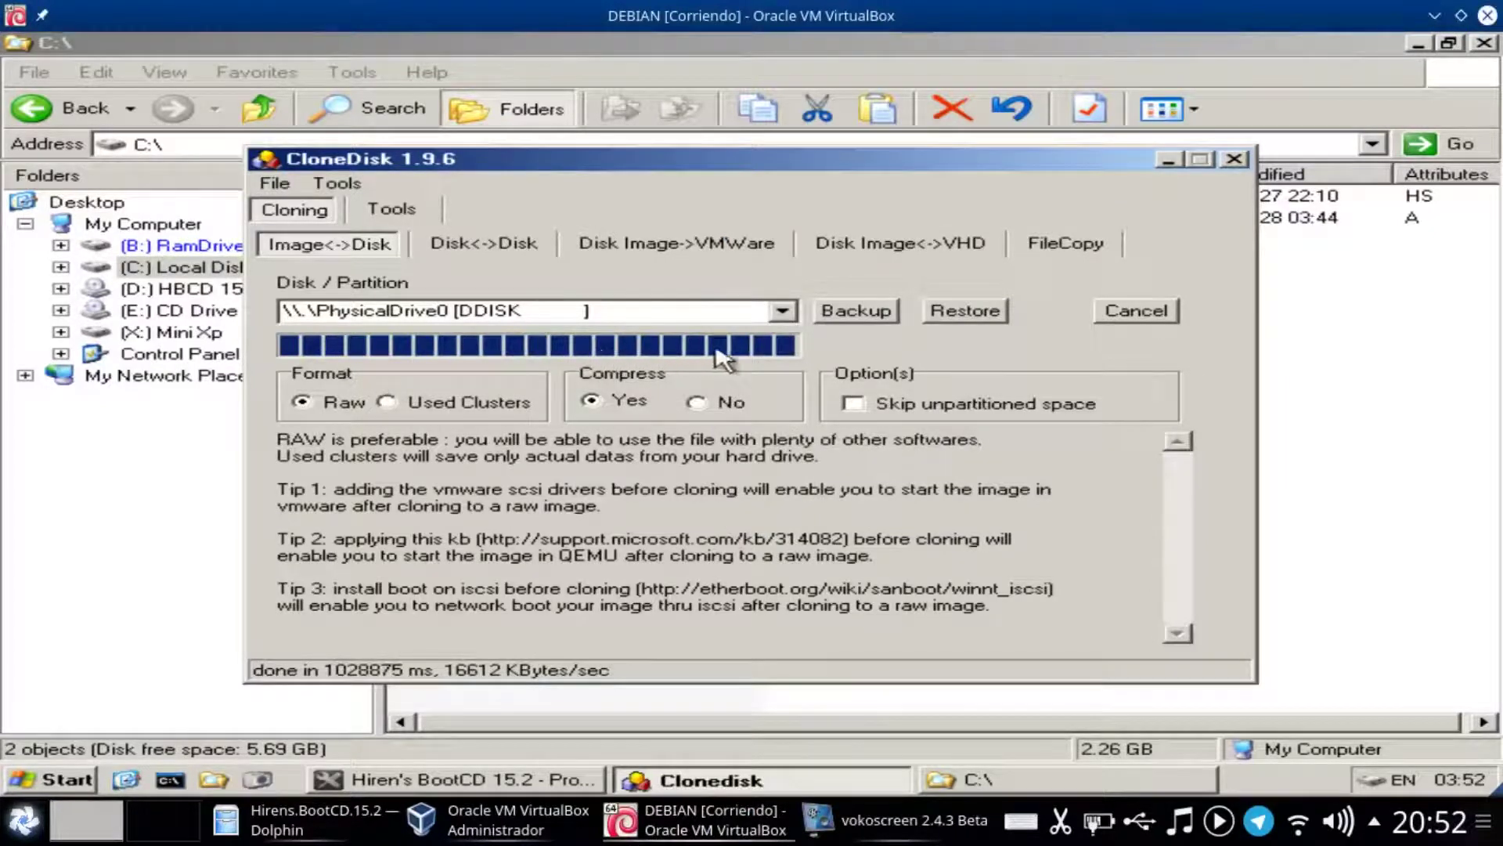
- Check the Respaldo backup file on C:, look for it in CloneDisk's restore file dialog, and cancel
click(1362, 423)
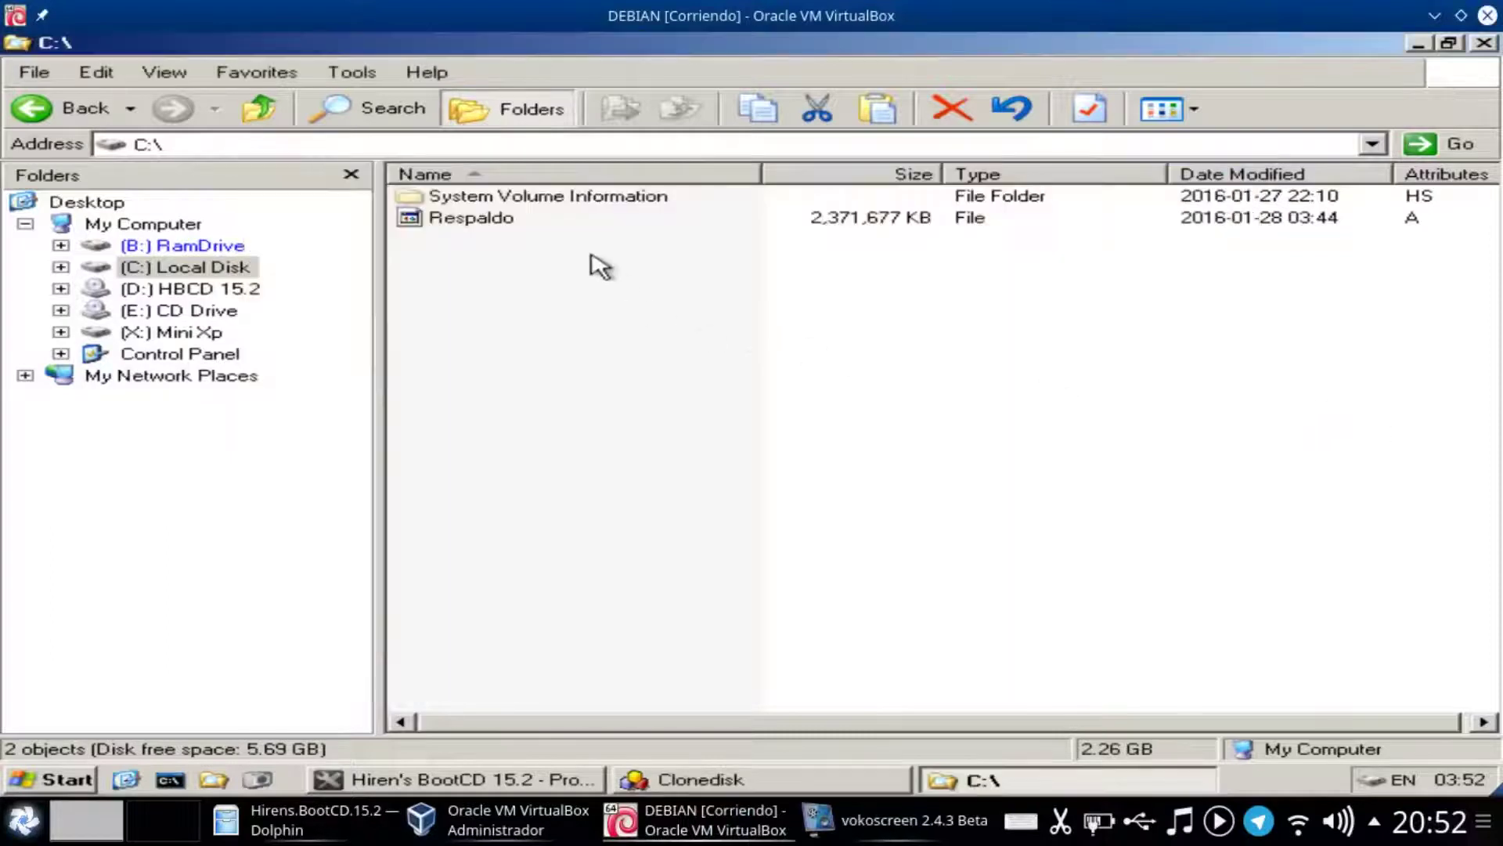
click(489, 221)
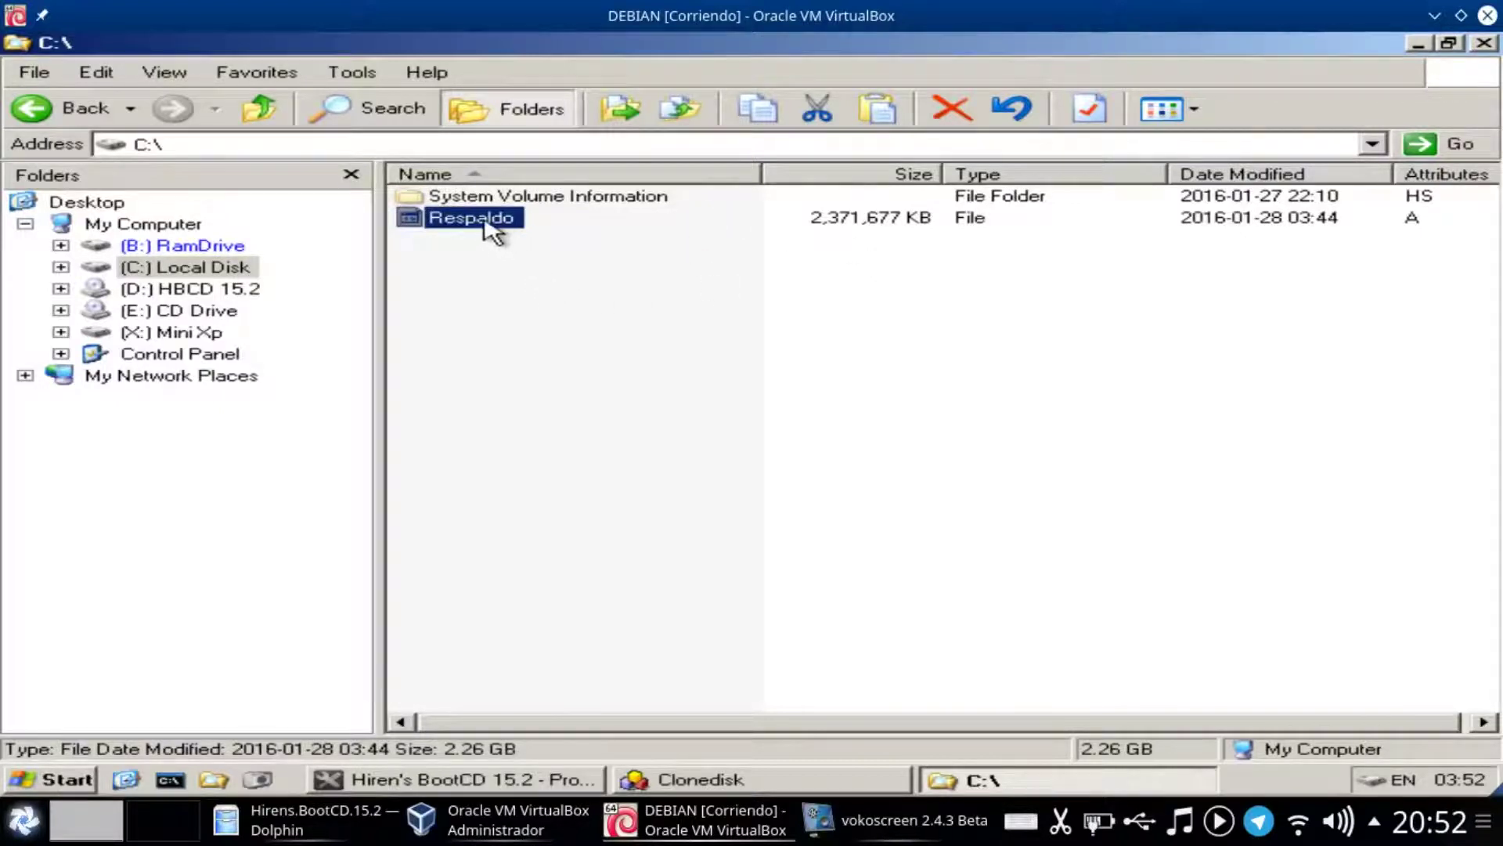
click(724, 781)
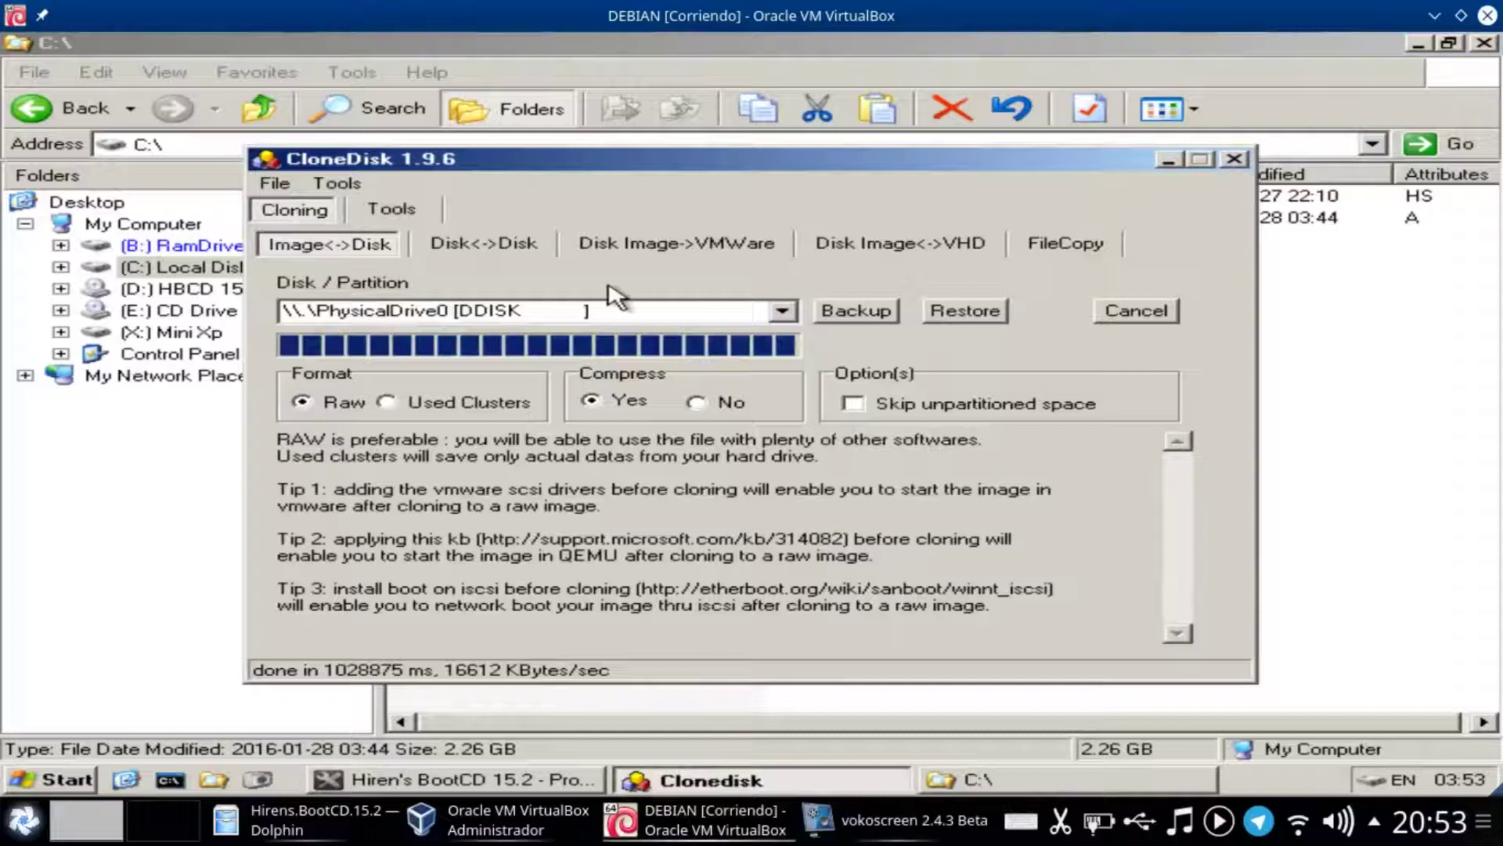
click(964, 314)
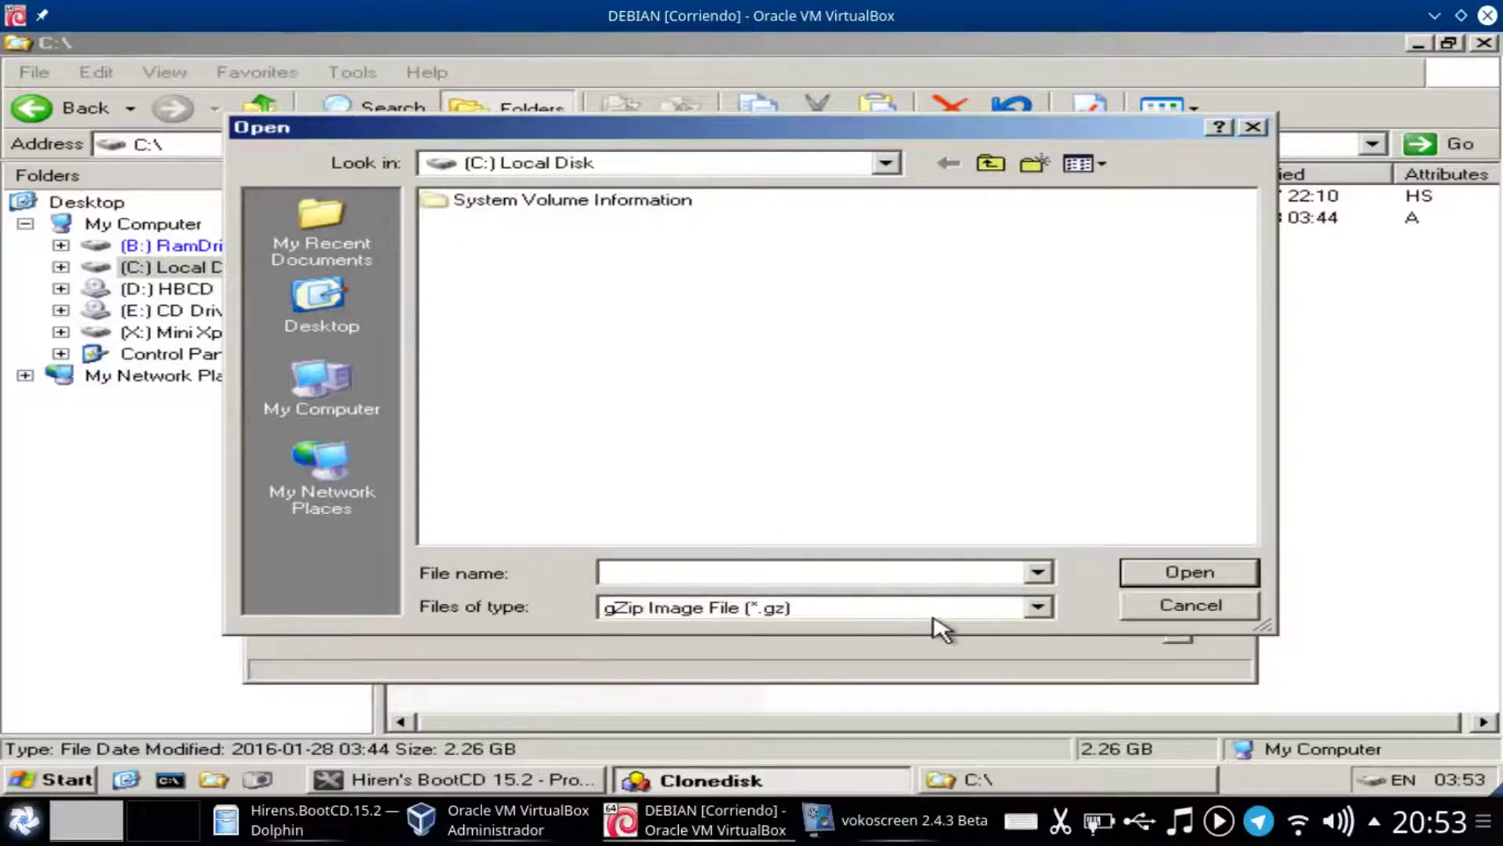
click(1176, 612)
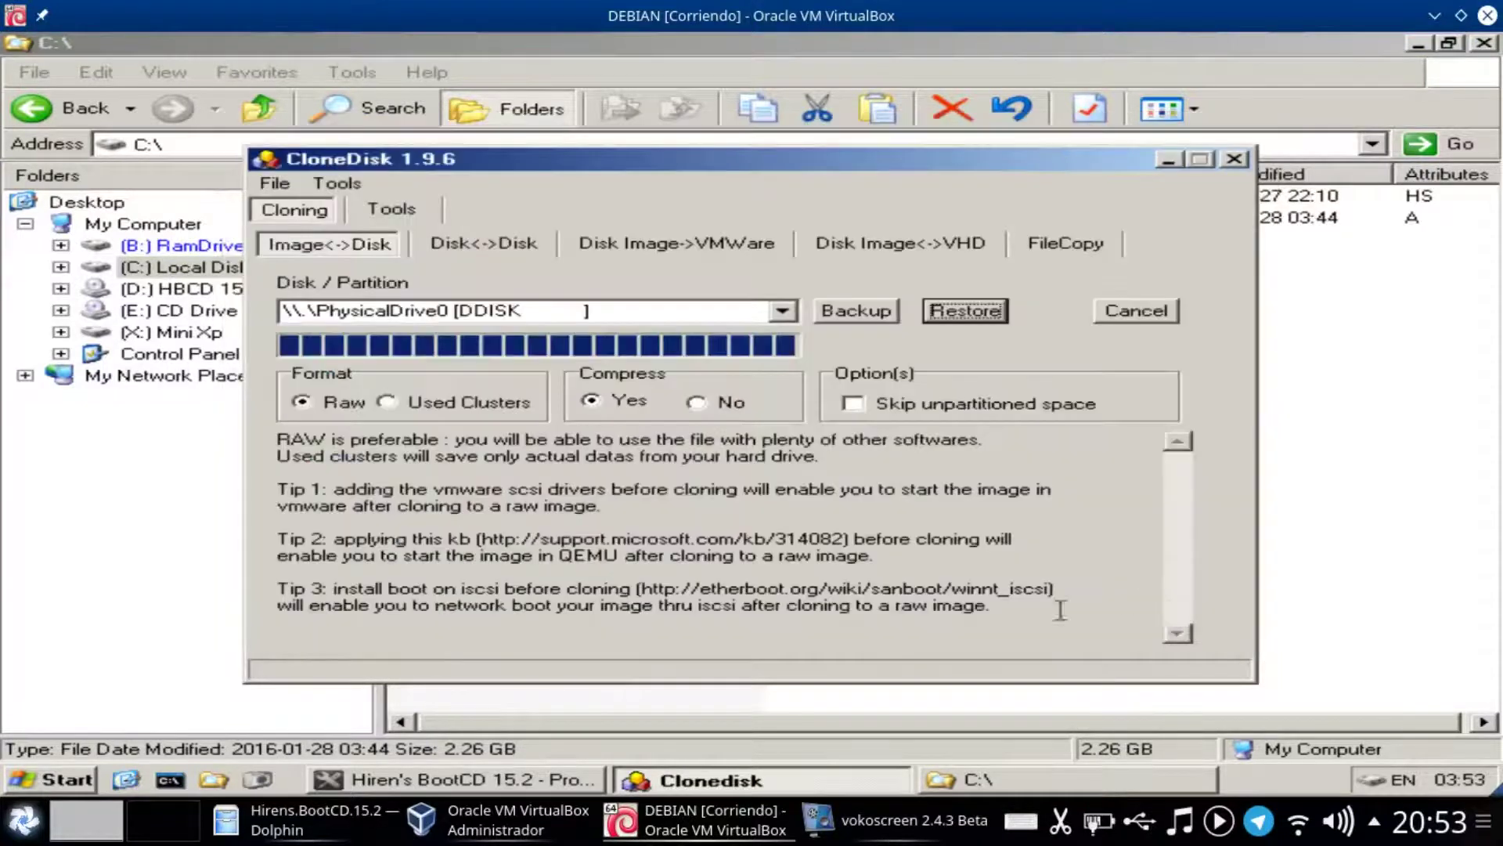
- Check the image file type in CloneDisk's backup save dialog, cancel it, and return to the C: folder
click(1348, 551)
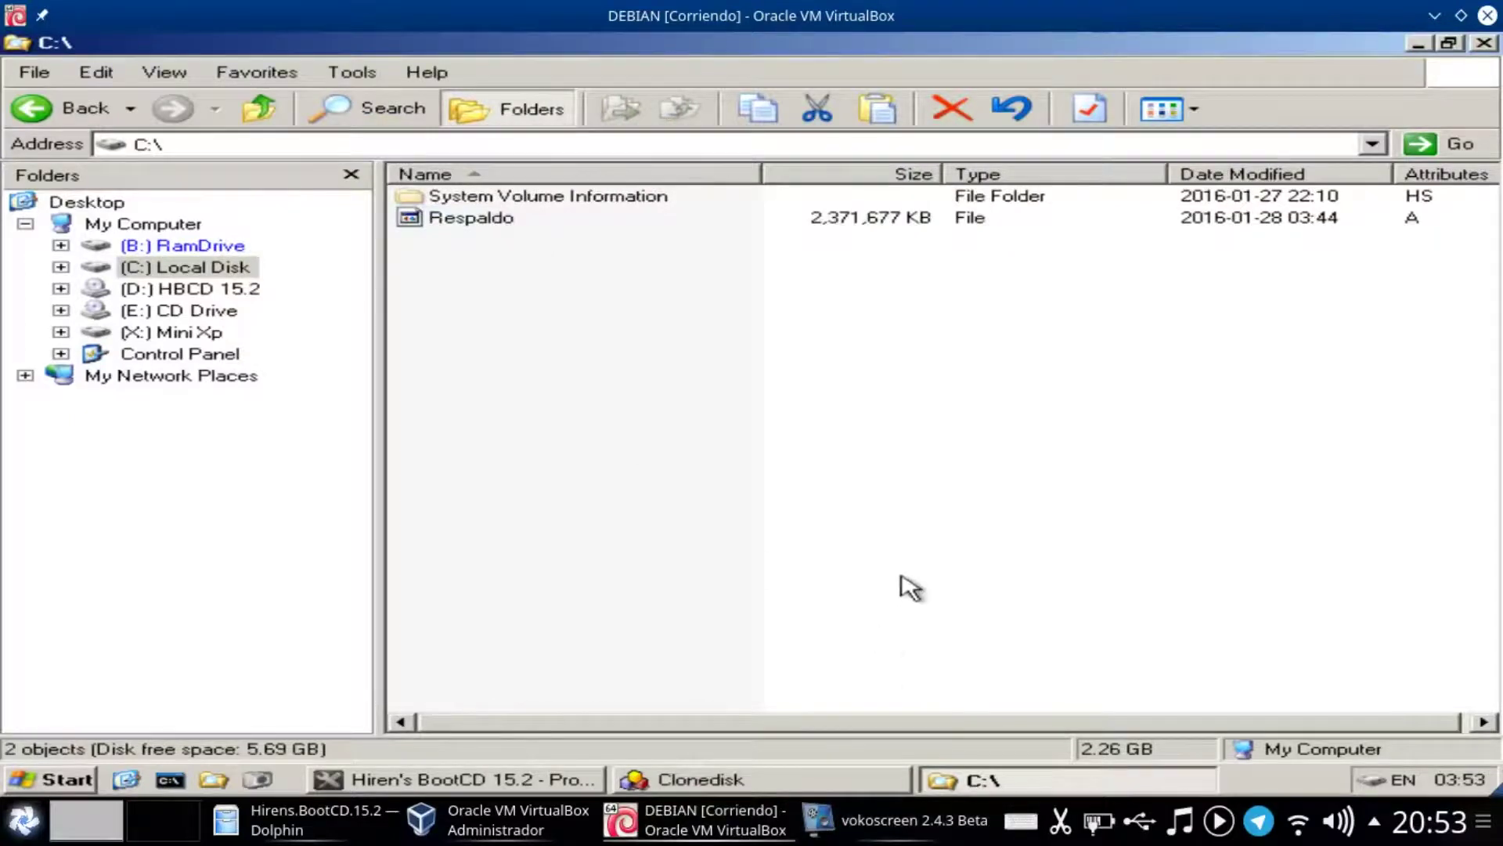
click(763, 787)
click(875, 317)
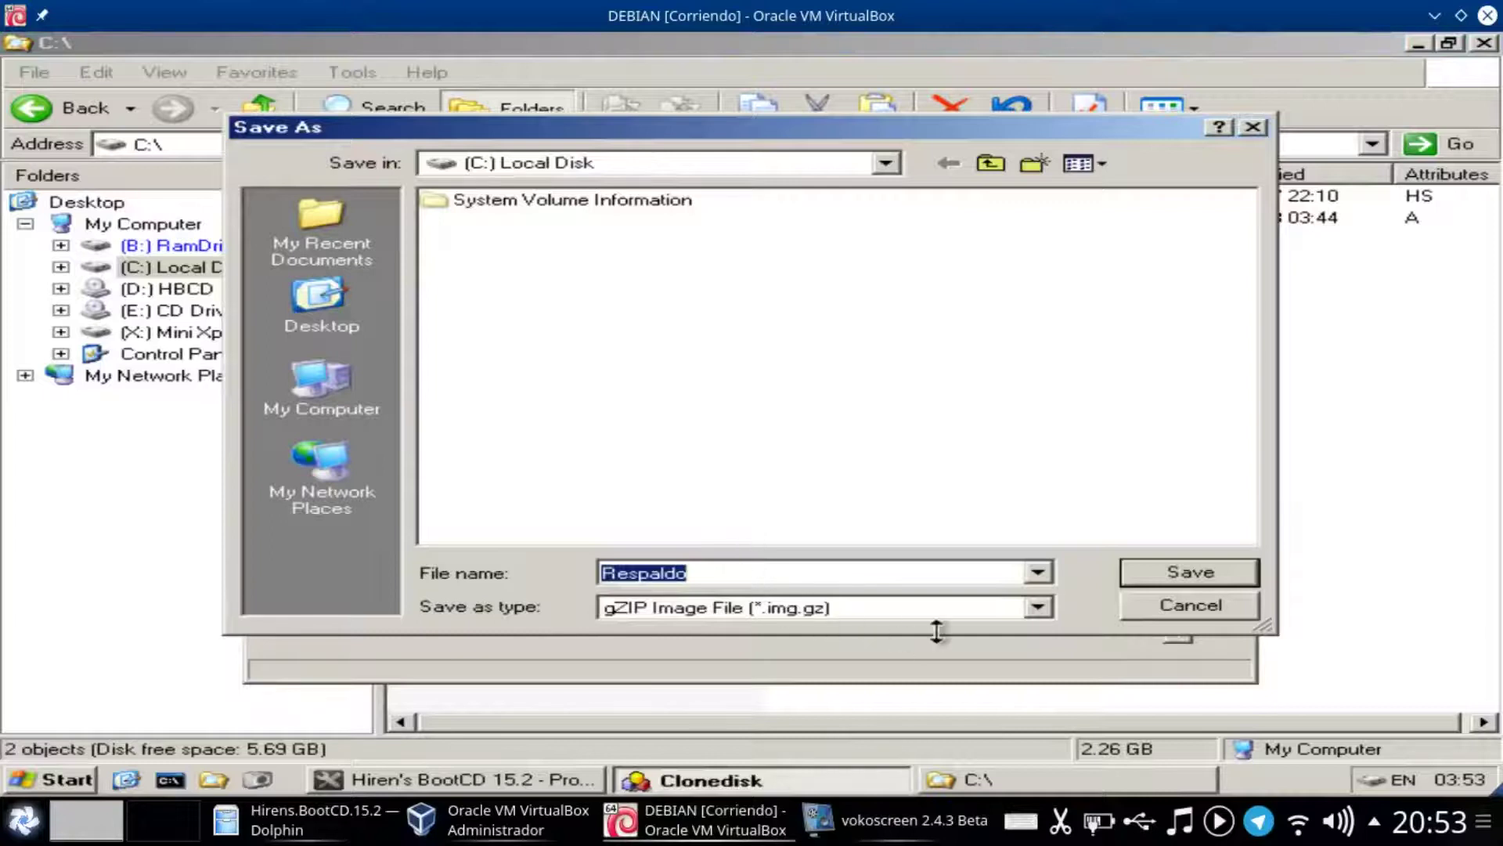
click(1188, 613)
click(1453, 548)
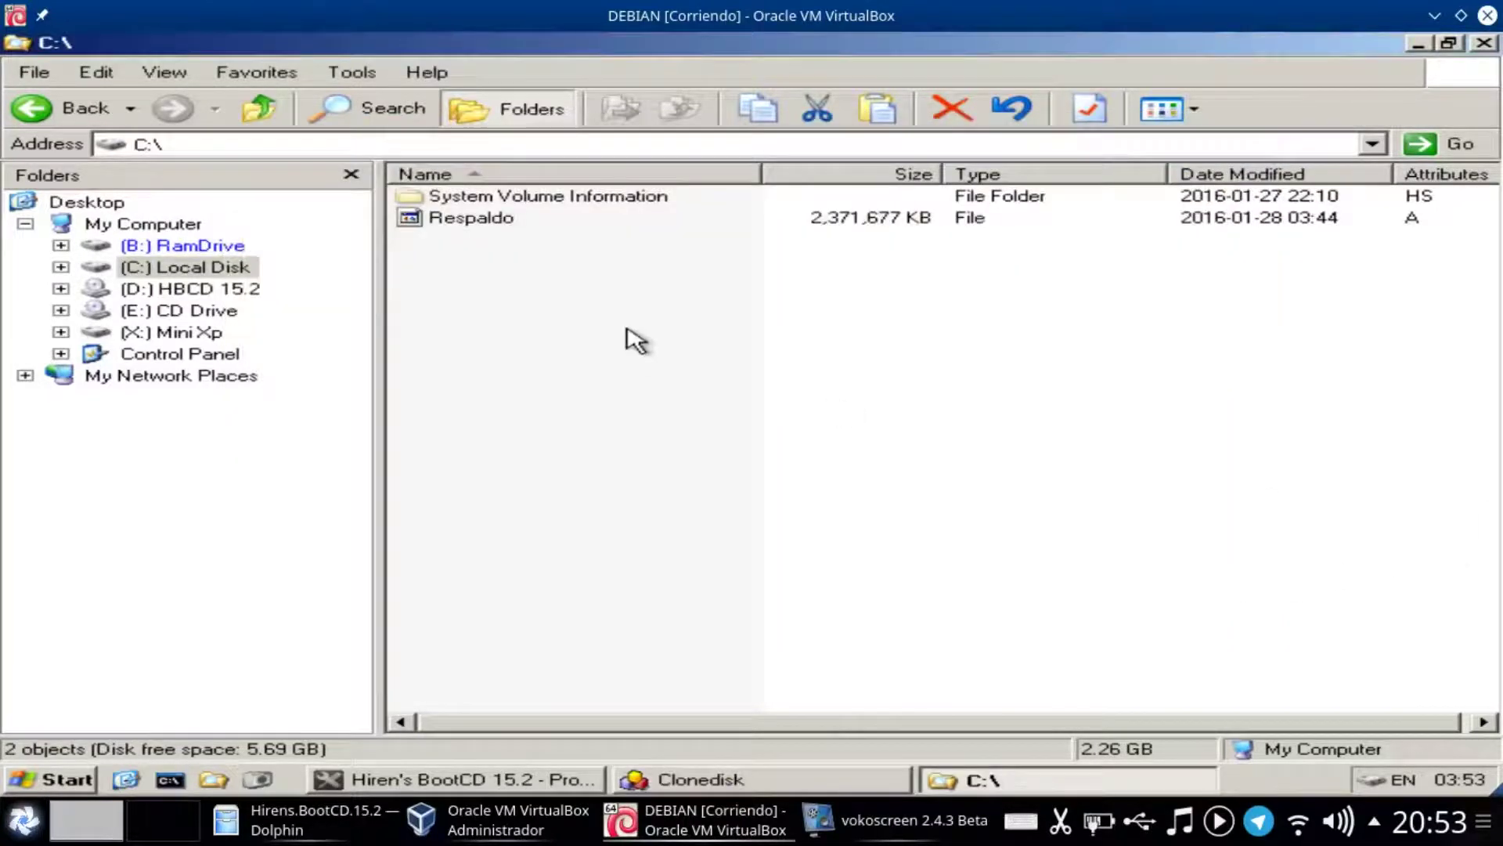
- Rename the Respaldo file on C: as Respaldo.img.gz
click(487, 227)
click(485, 224)
click(478, 219)
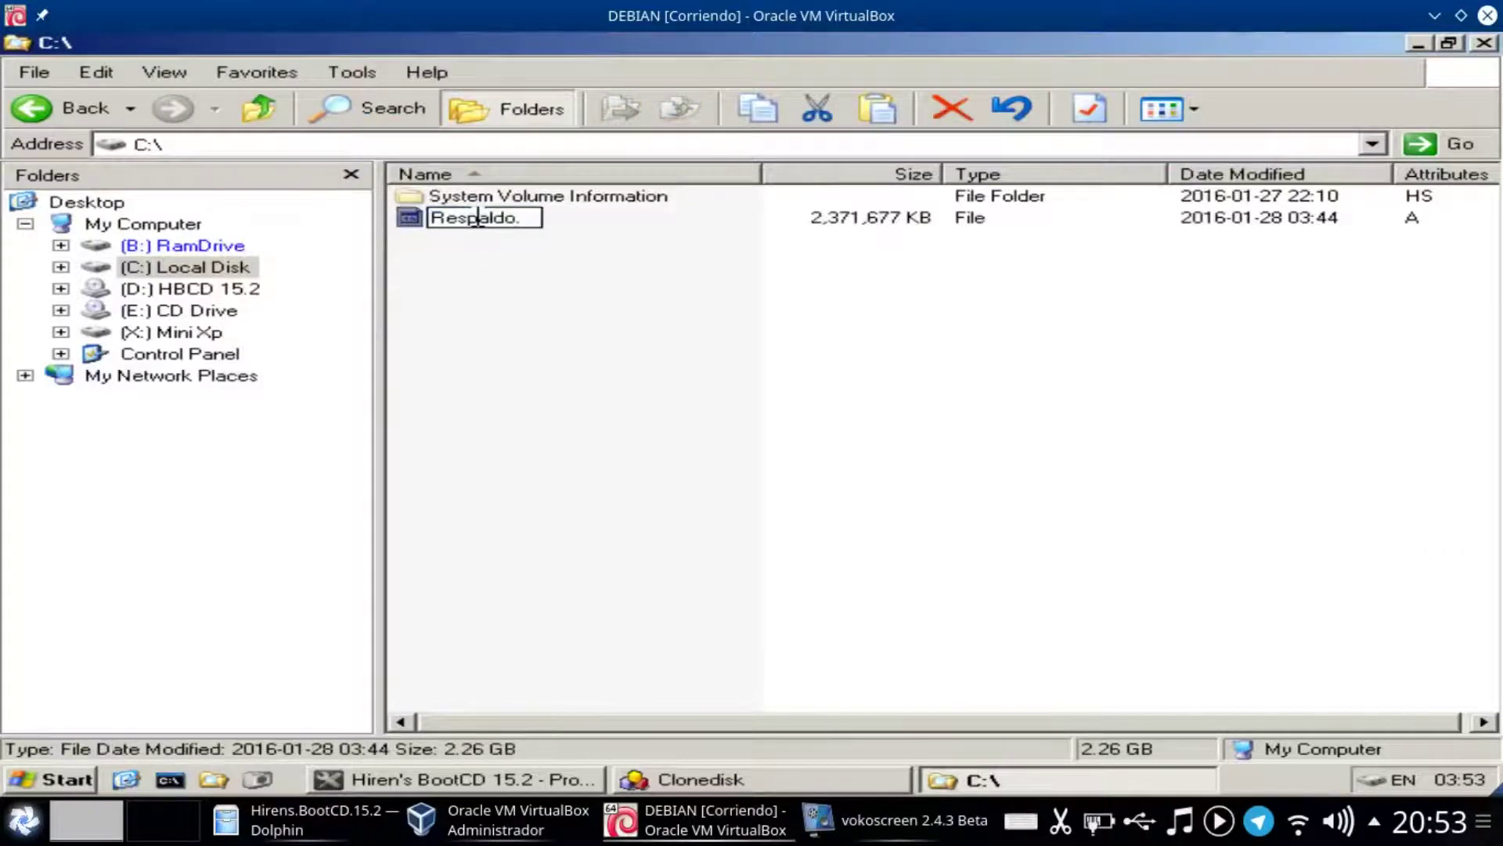
text(.img.gz)
key(Return)
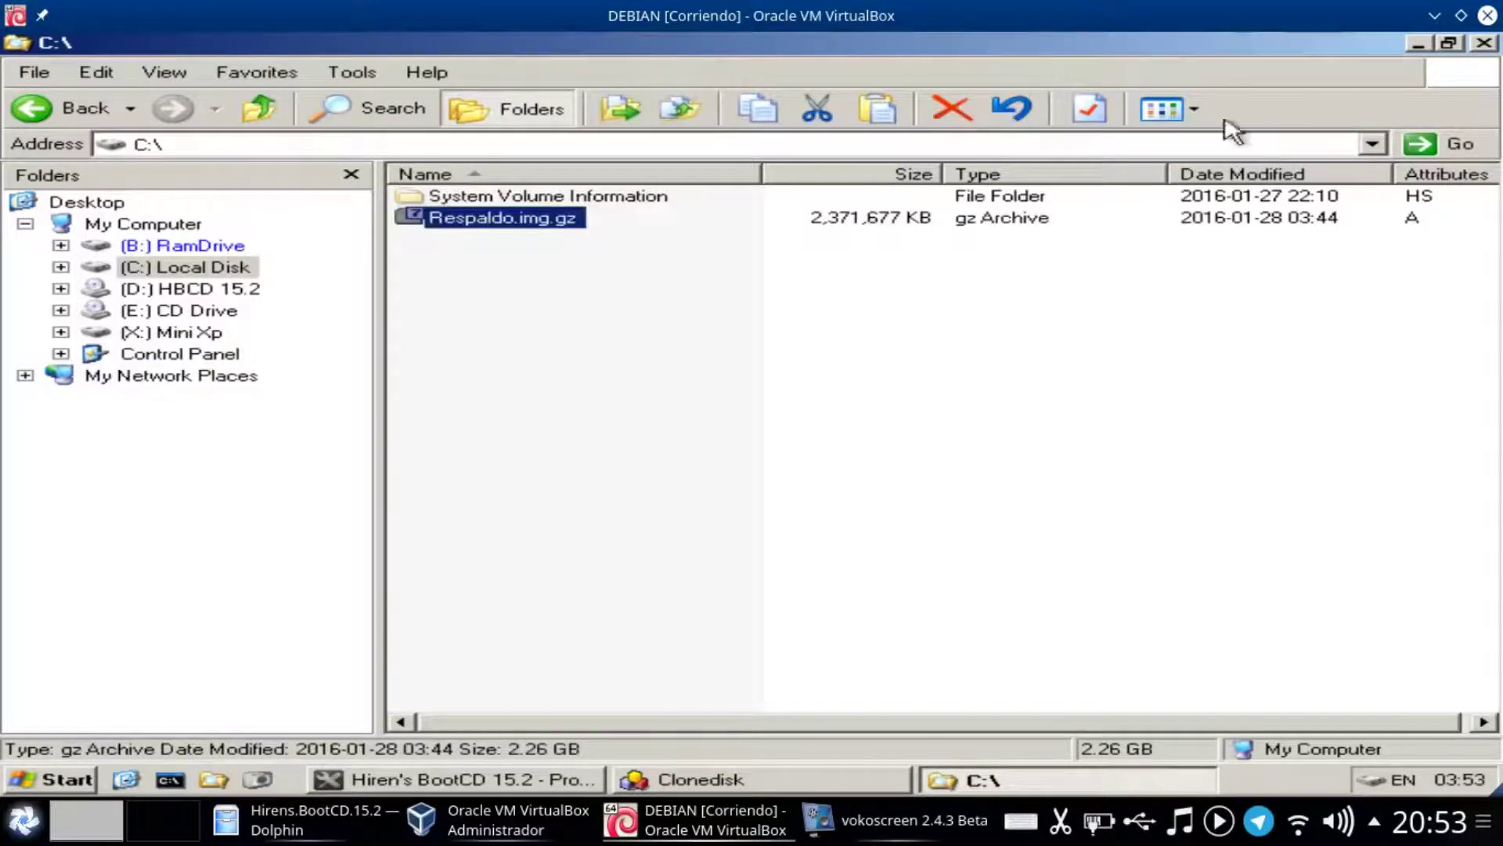
- Review CloneDisk's disk list and keep PhysicalDrive0 as the disk for the image restore
click(702, 781)
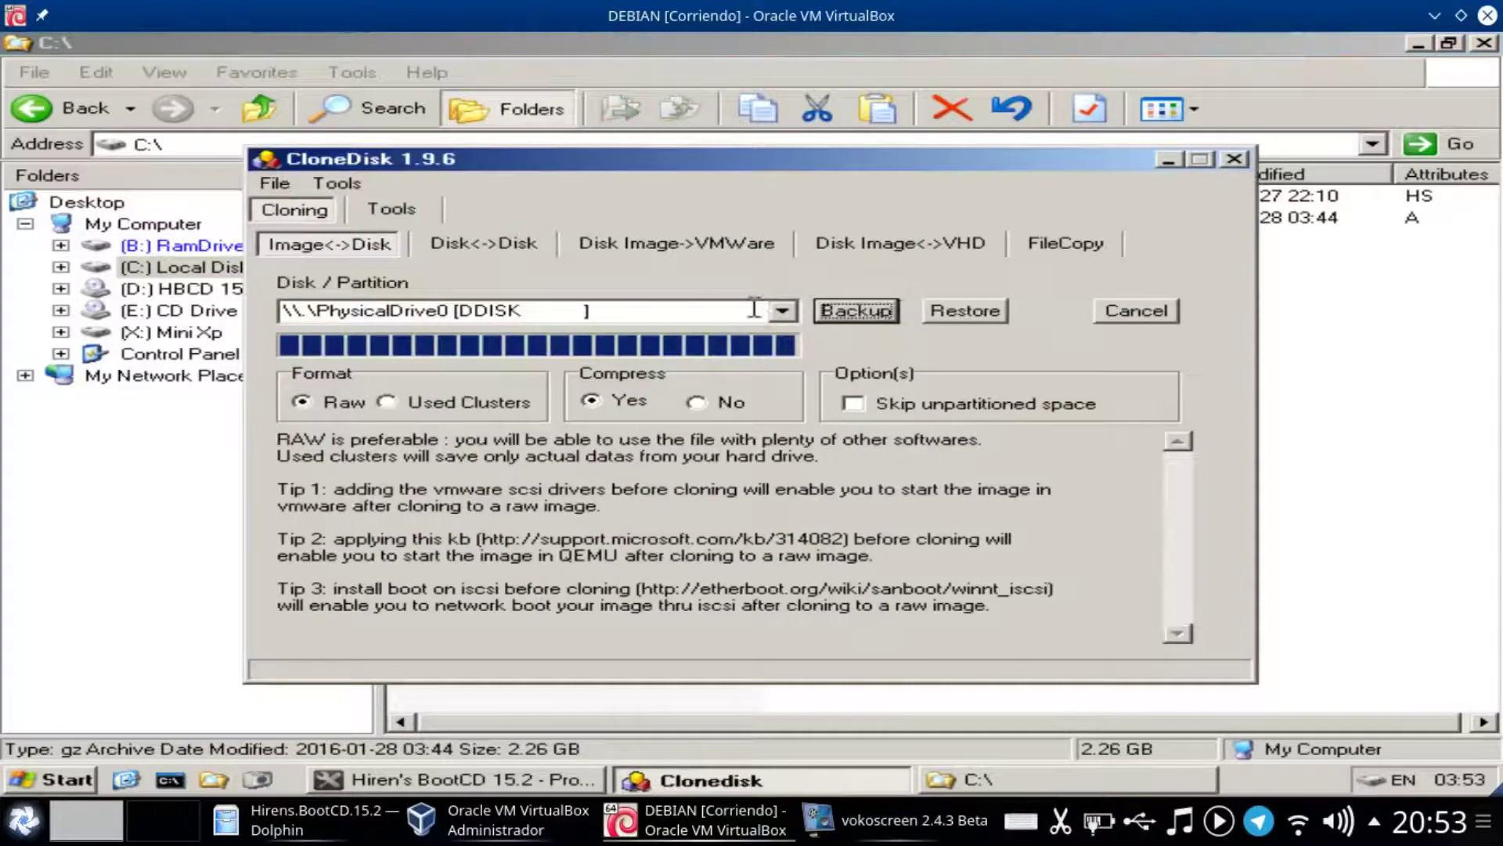
click(781, 313)
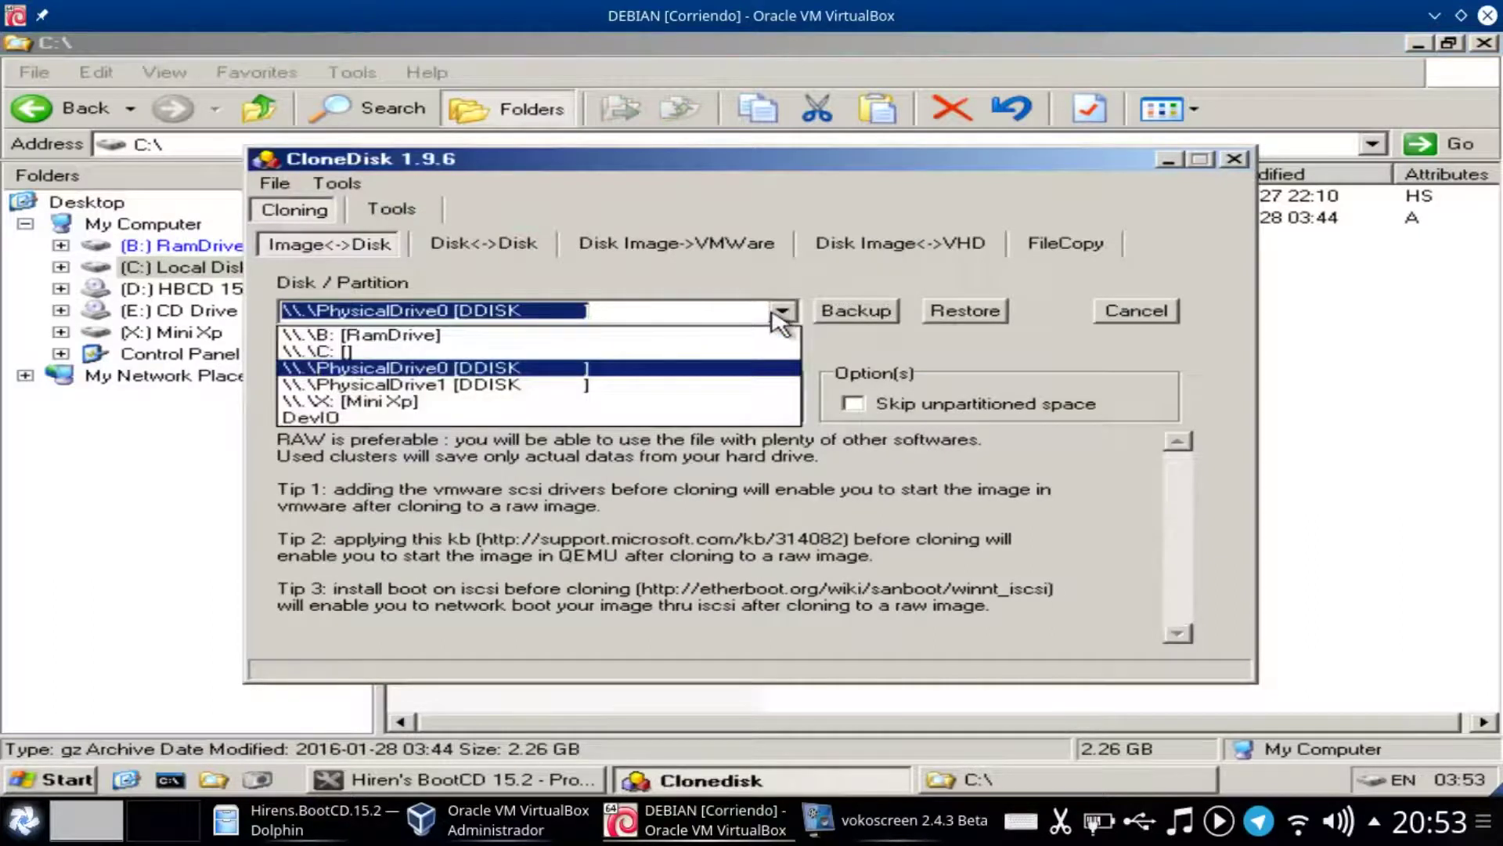
click(724, 371)
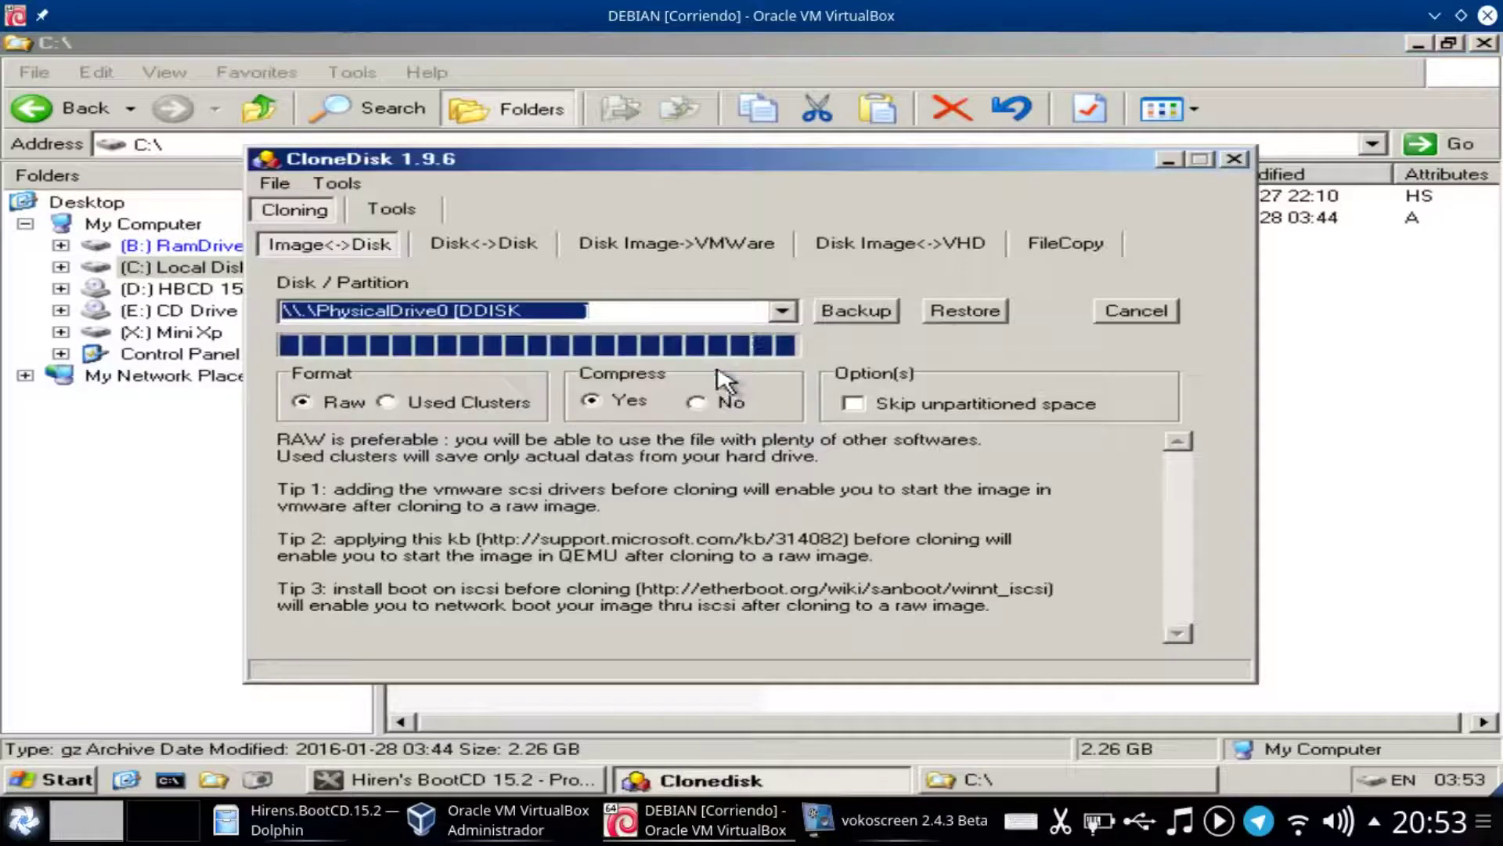
click(783, 312)
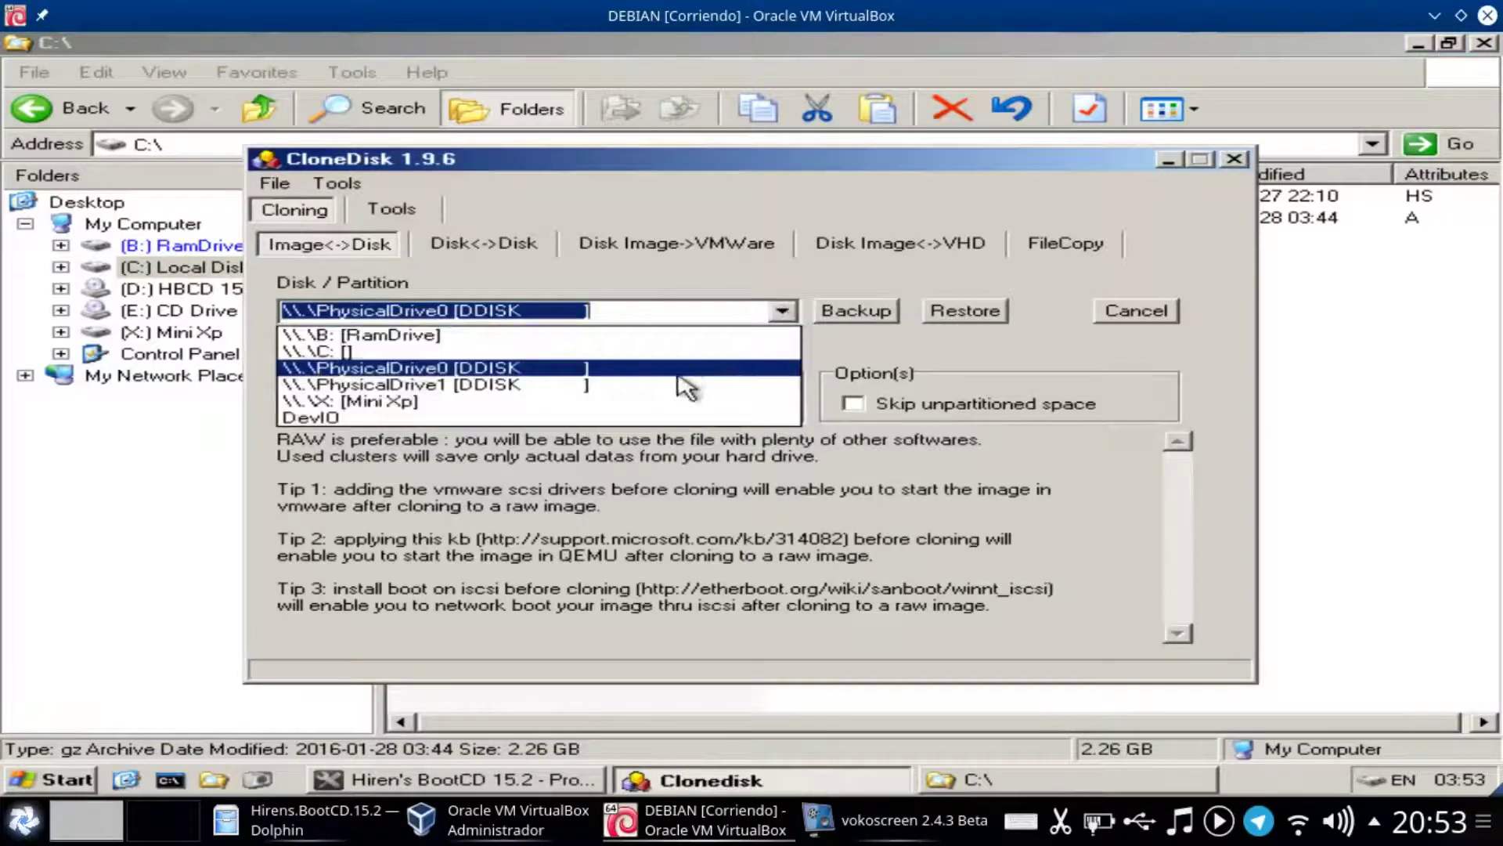
click(658, 371)
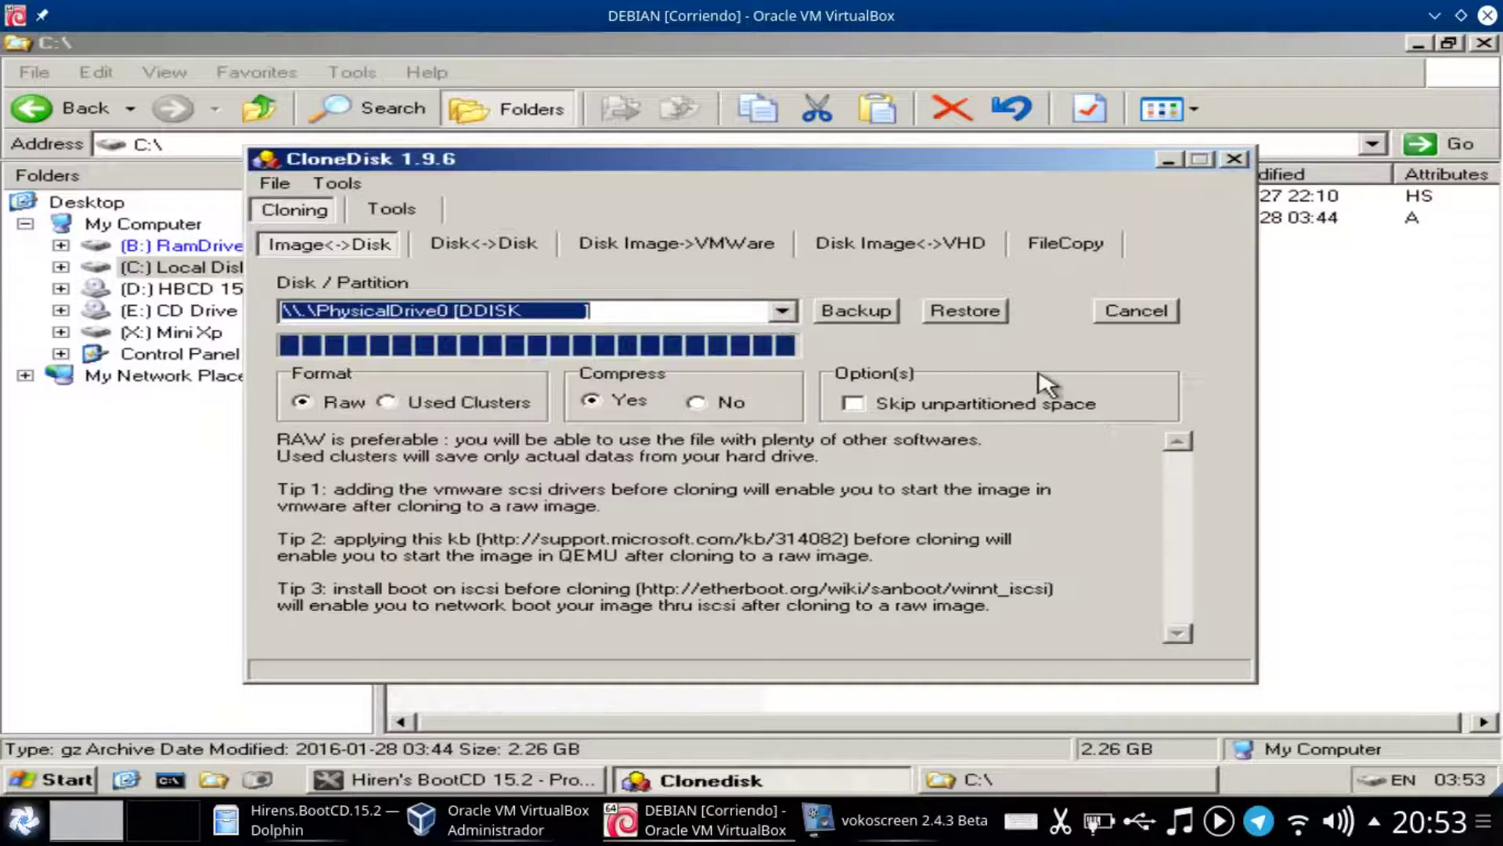
- Choose Respaldo.img.gz on C: as the image for restoring PhysicalDrive0, stopping at the overwrite confirmation
click(971, 317)
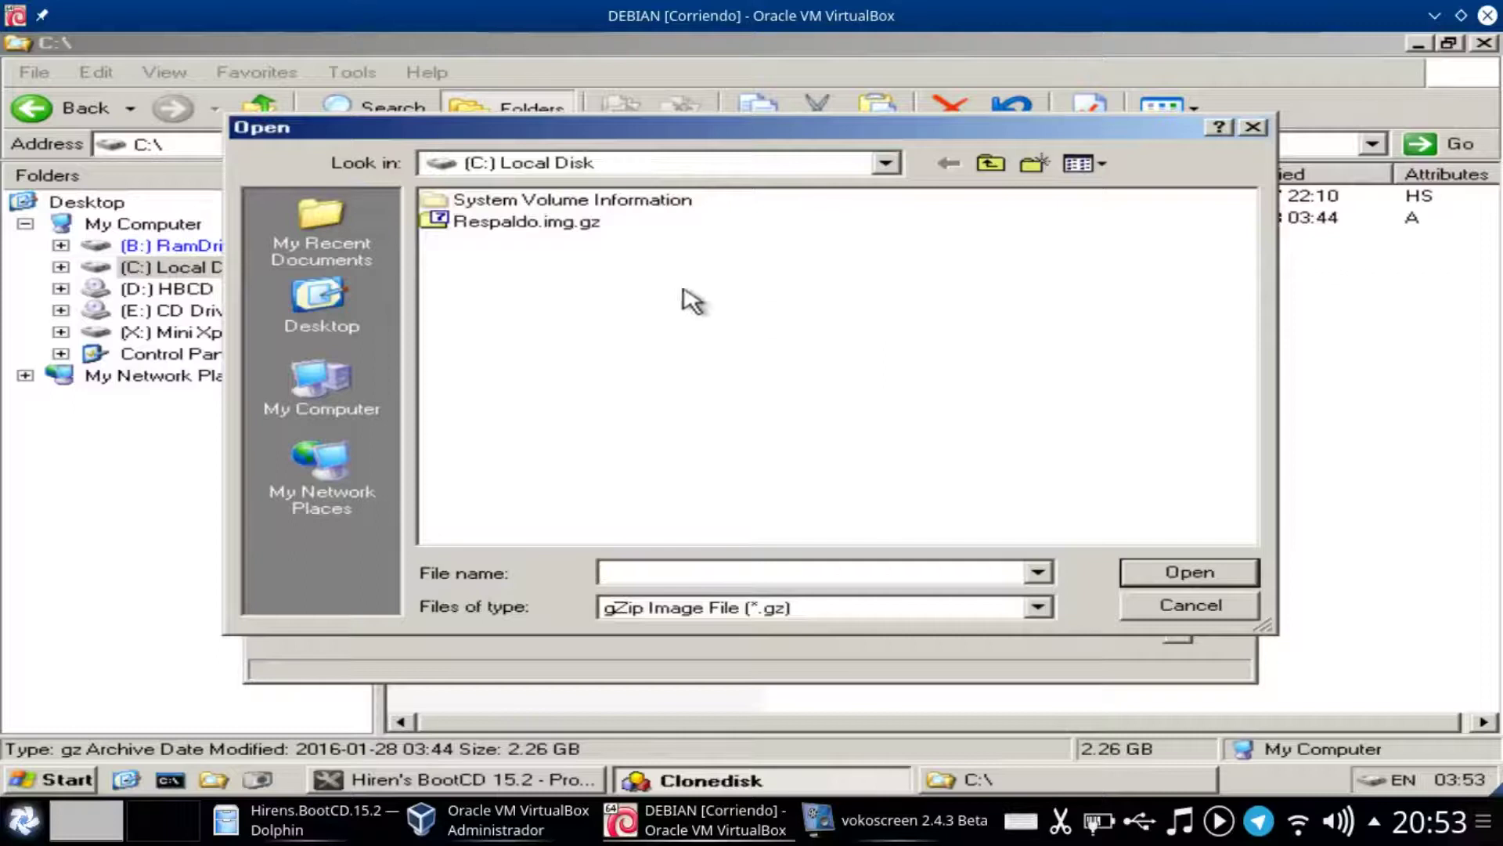
click(559, 223)
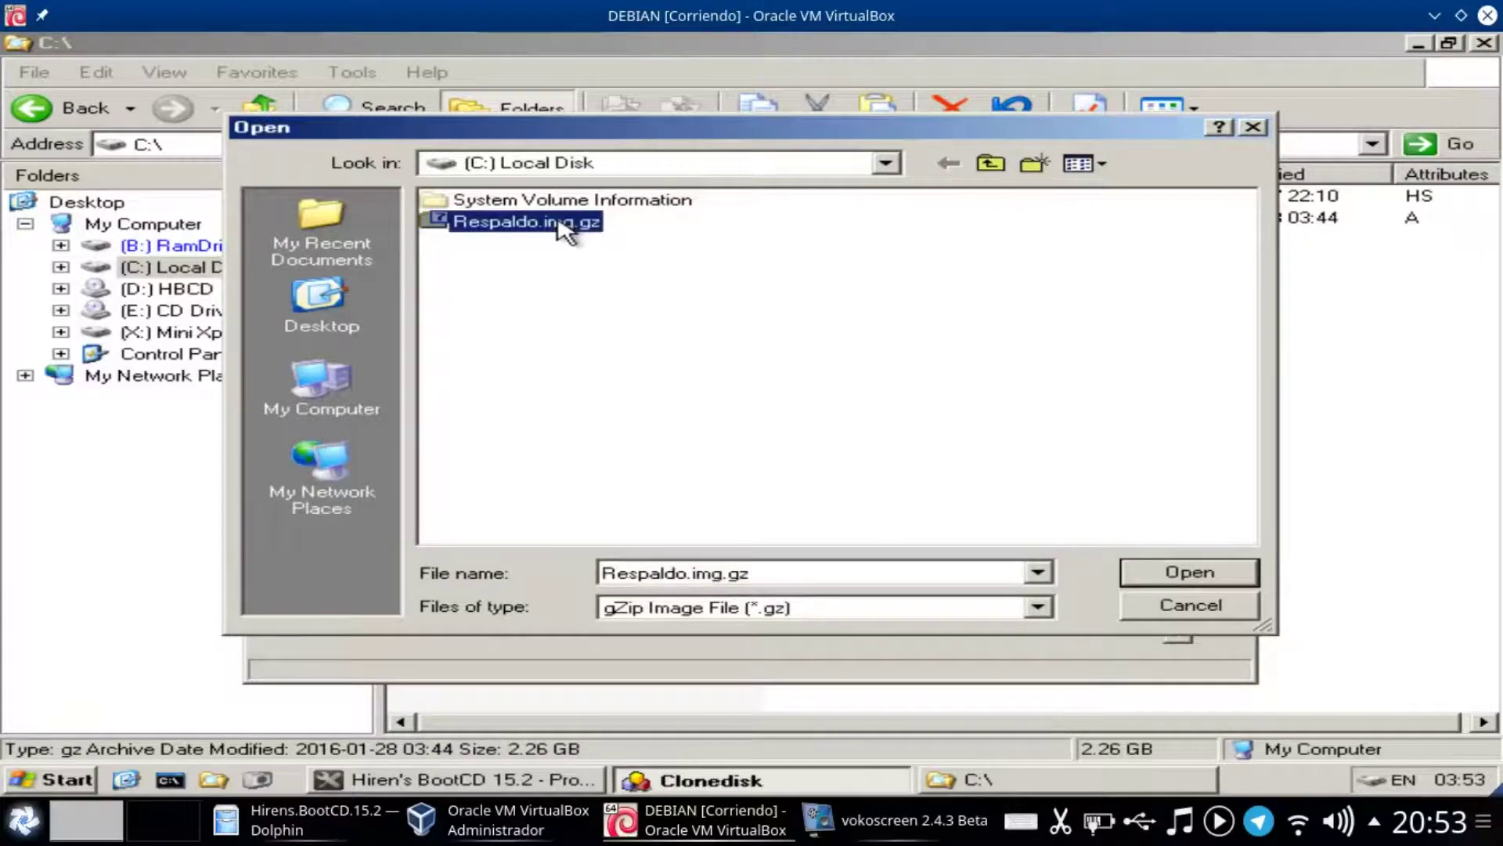
click(1172, 580)
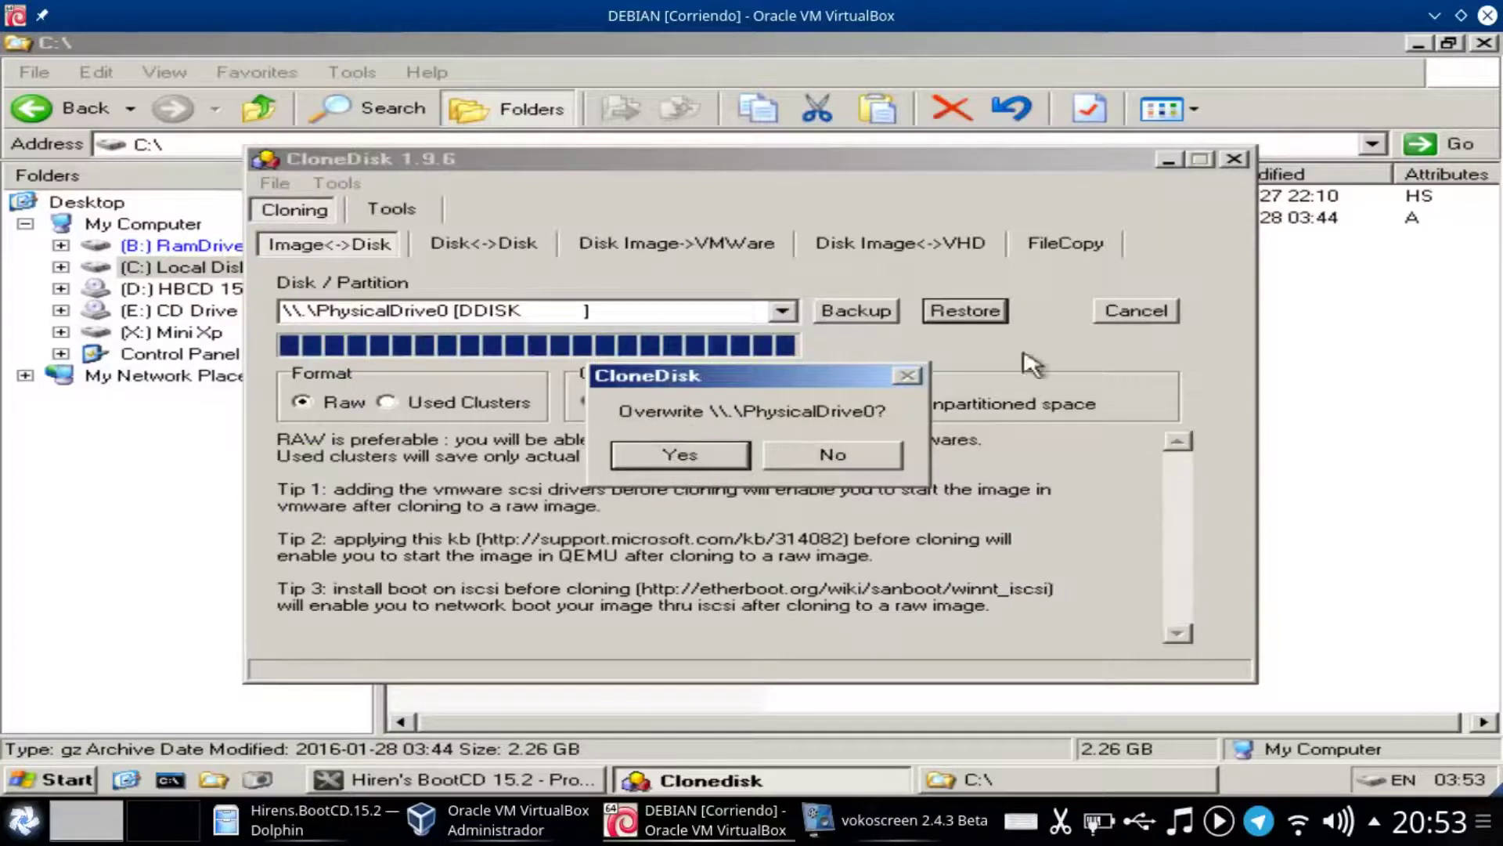
- Return to the C: folder, open the Respaldo.img.gz archive to inspect its contents, and close it
click(1299, 426)
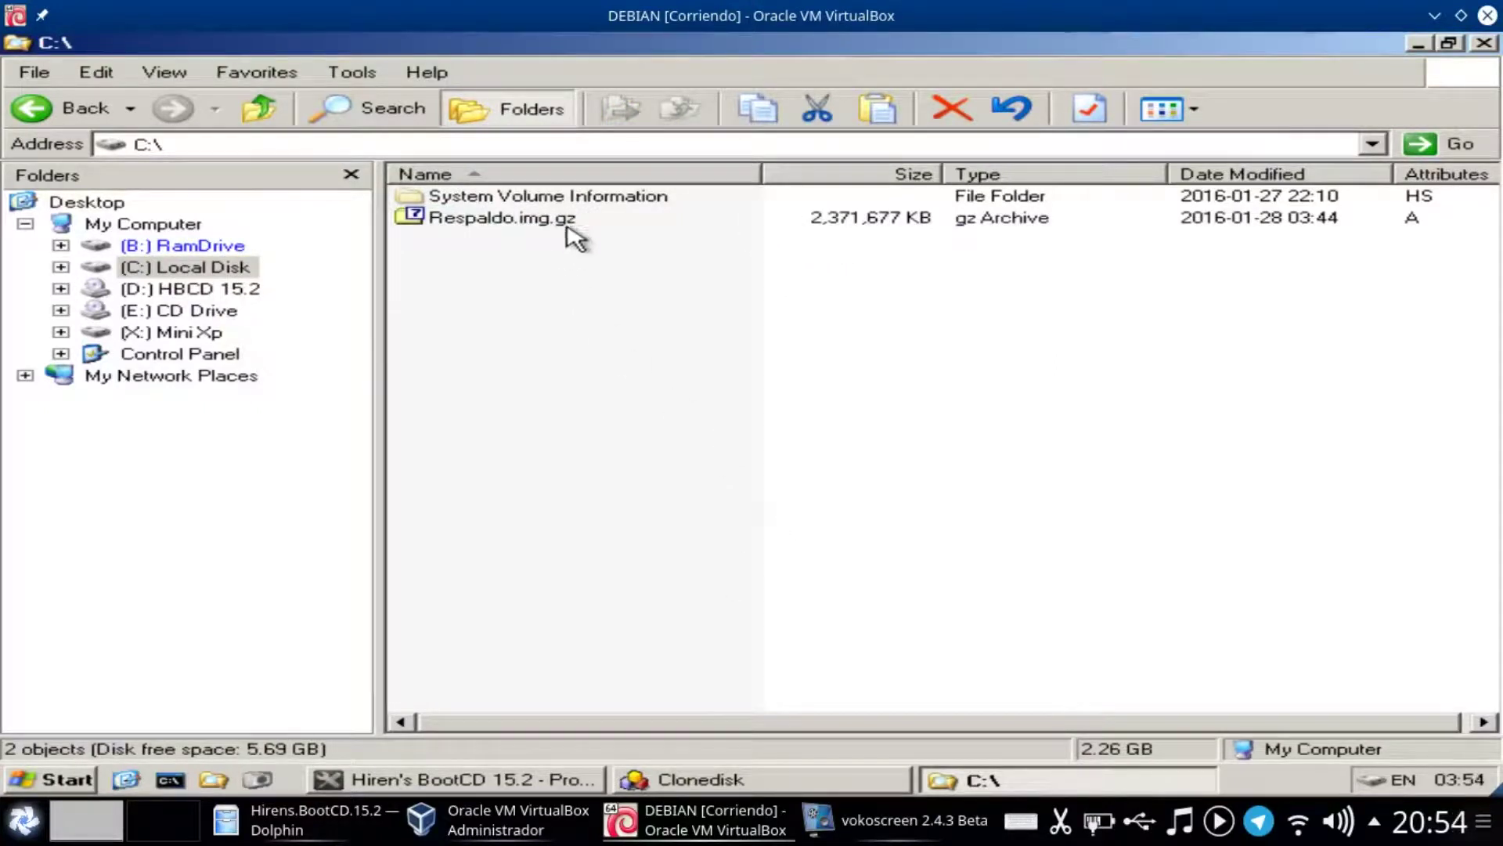
double_click(544, 224)
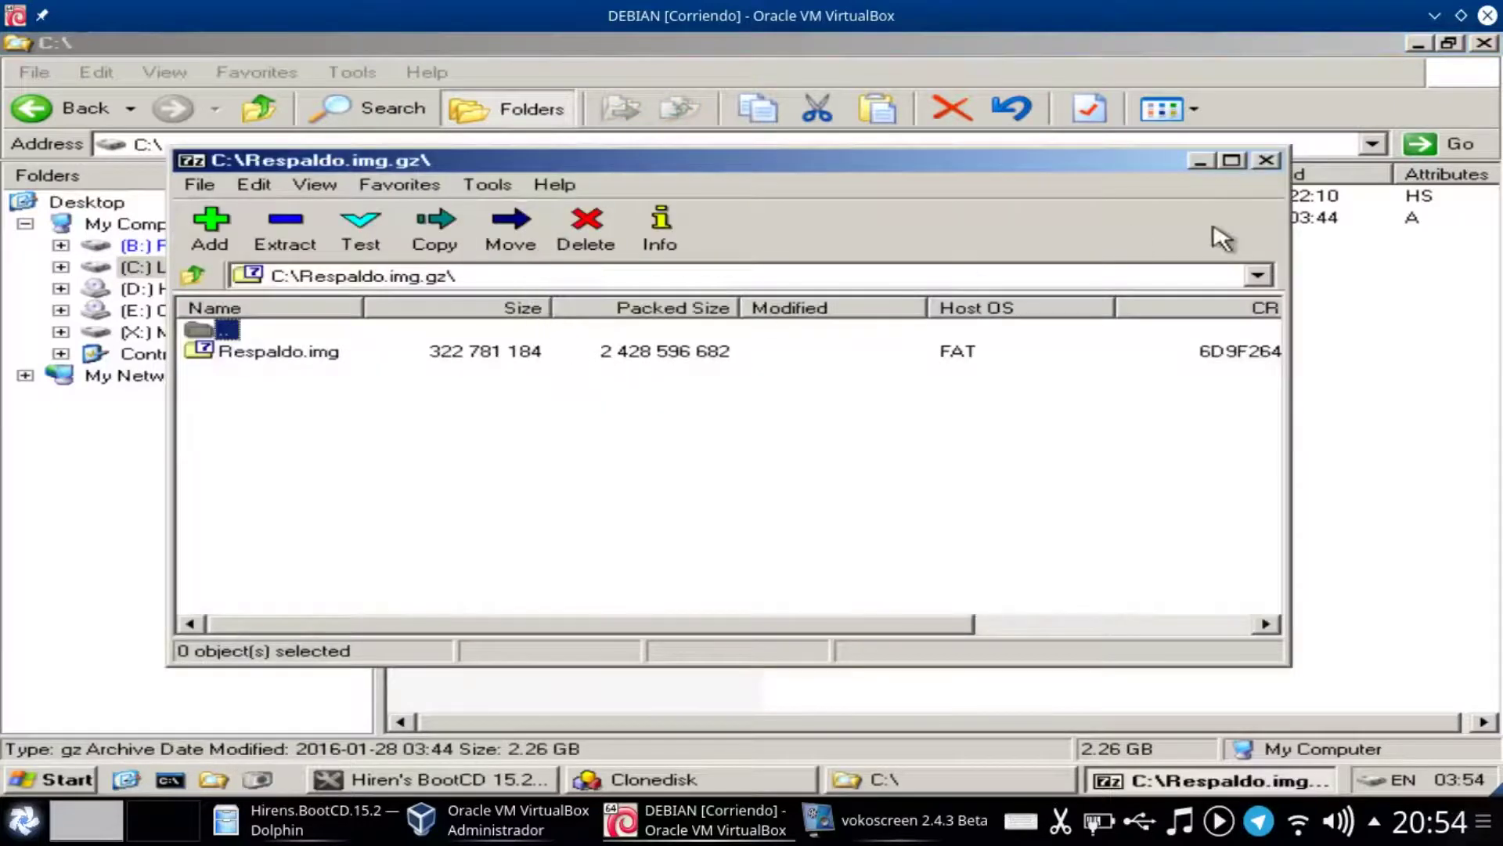
click(1266, 160)
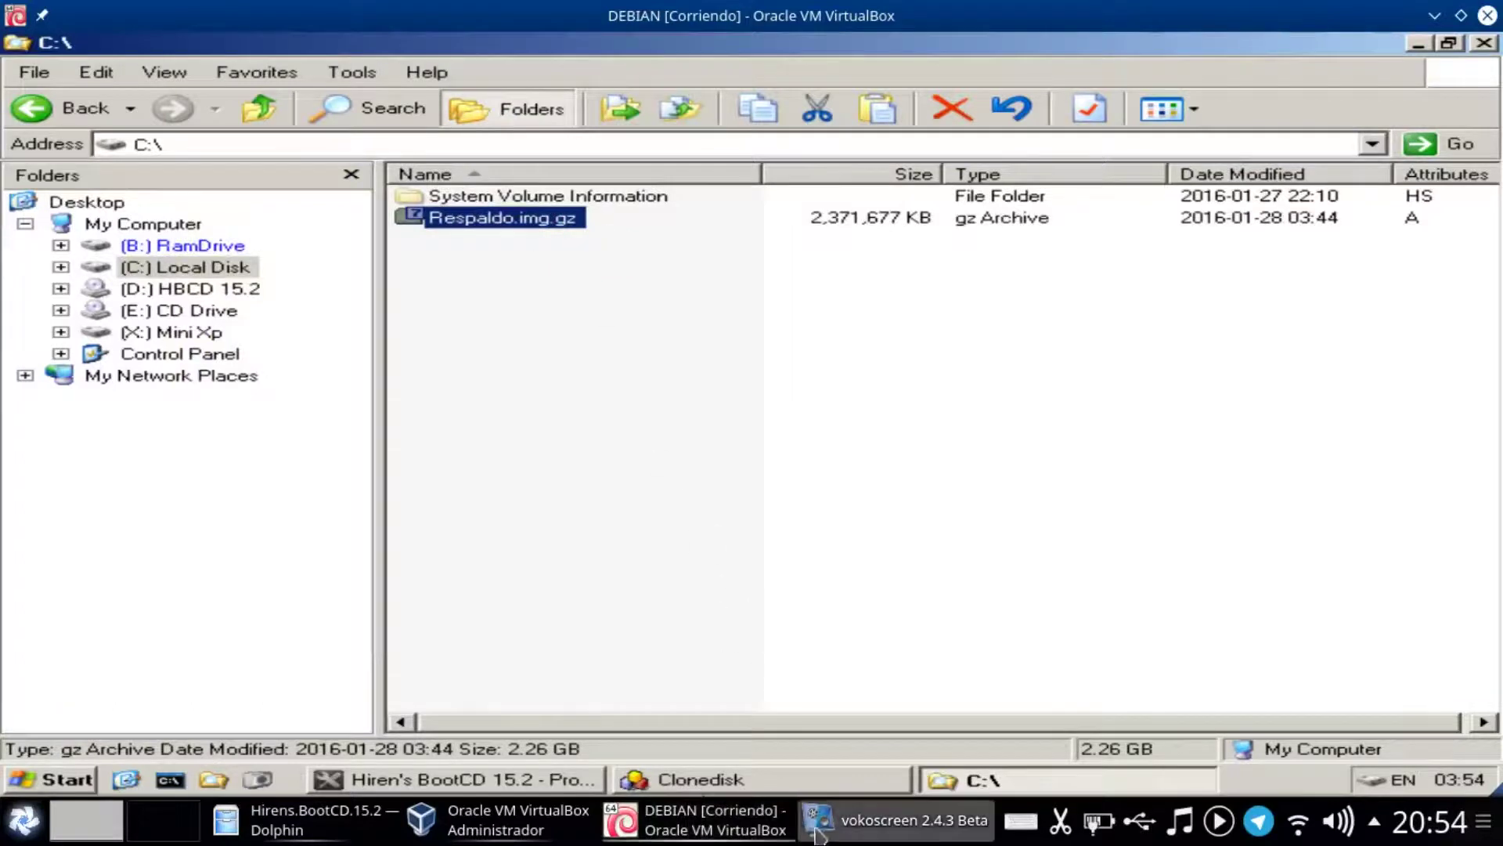
- Return to CloneDisk and confirm overwriting PhysicalDrive0 to start restoring the image
click(680, 781)
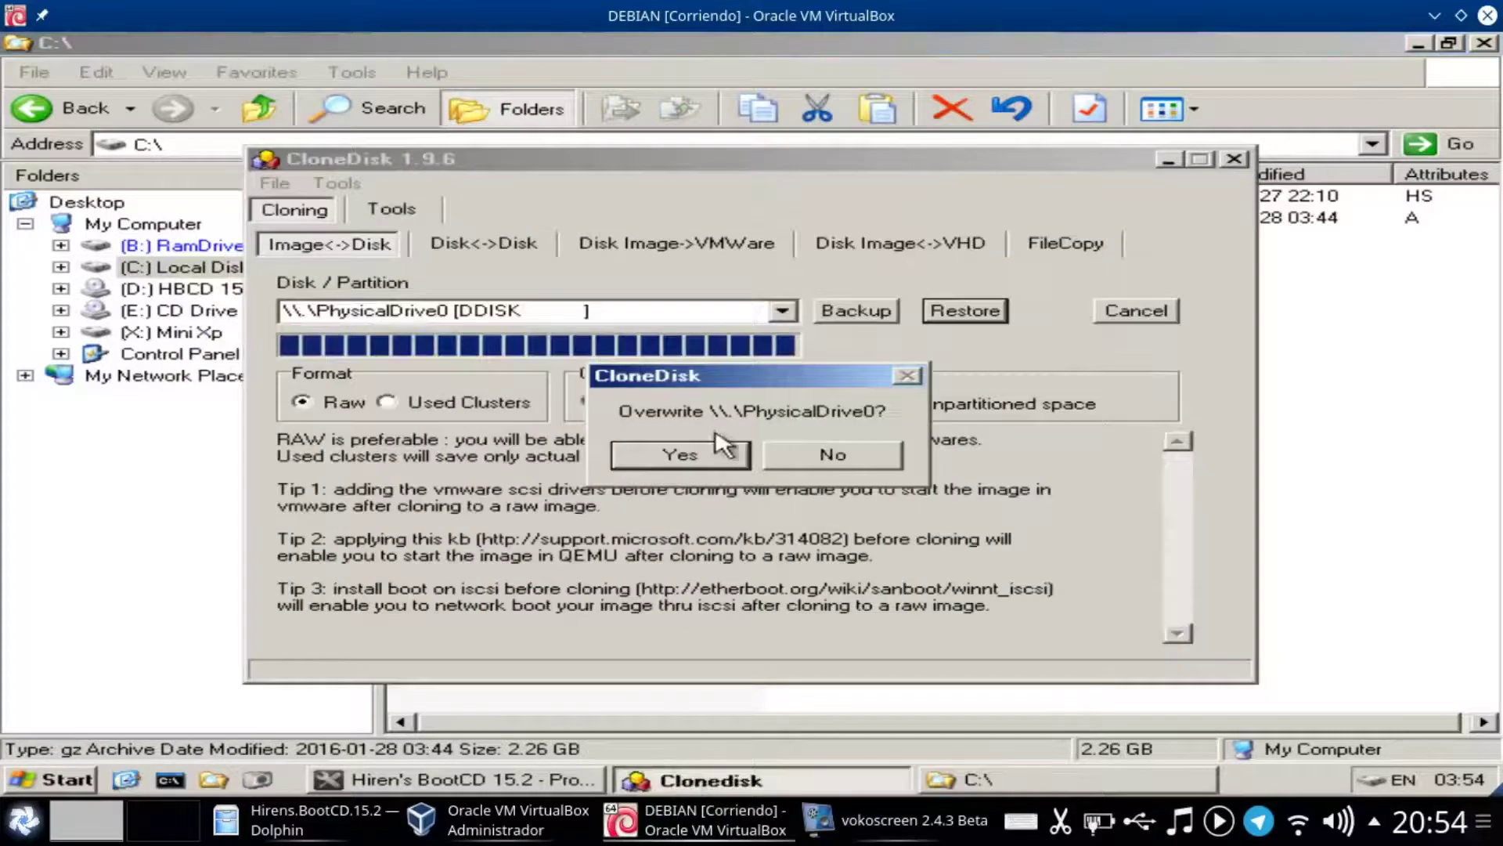
click(685, 454)
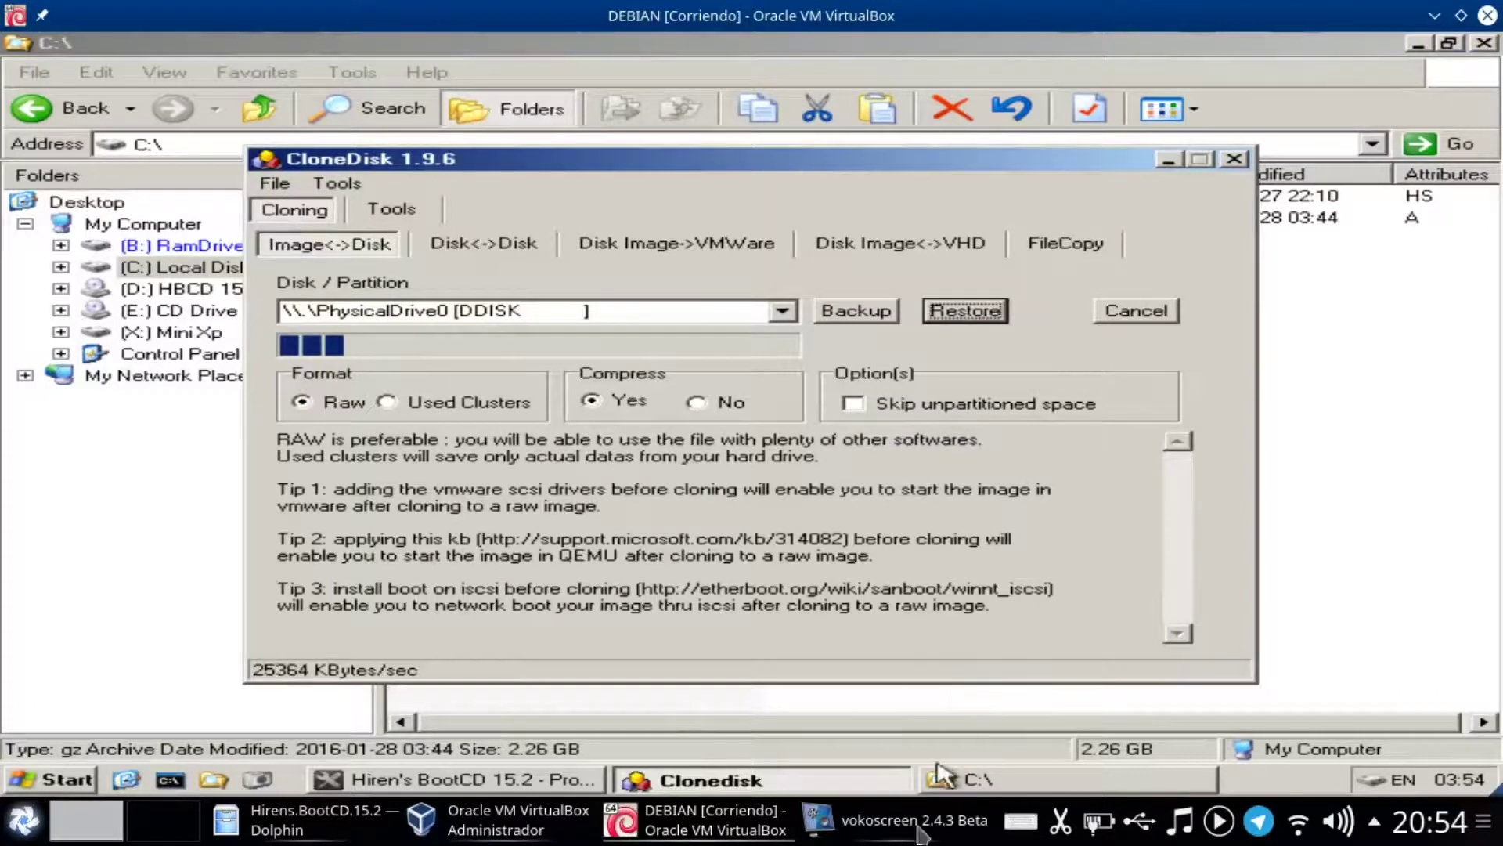
click(924, 820)
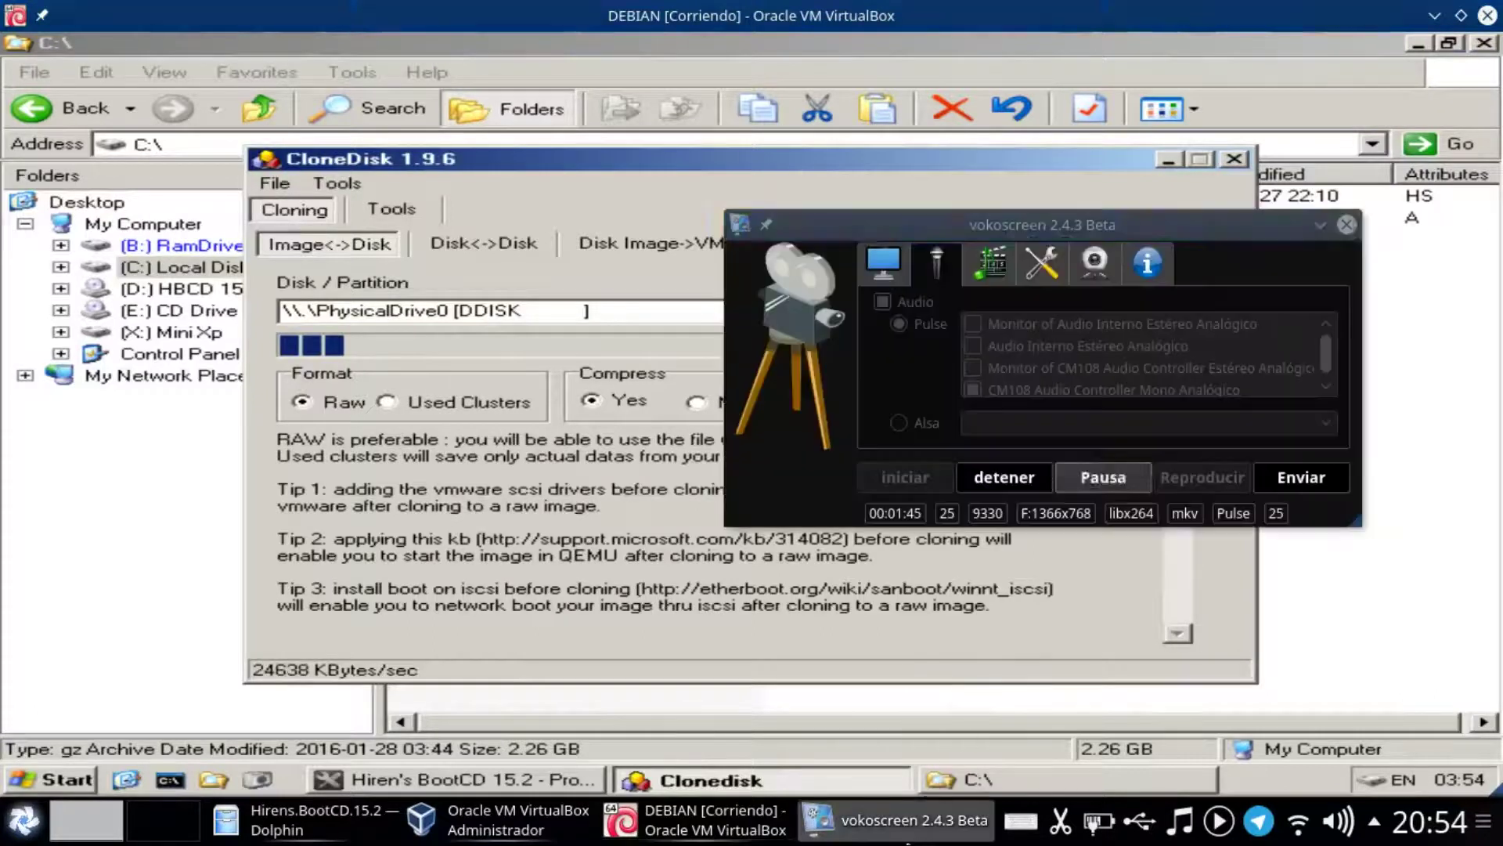
click(1111, 479)
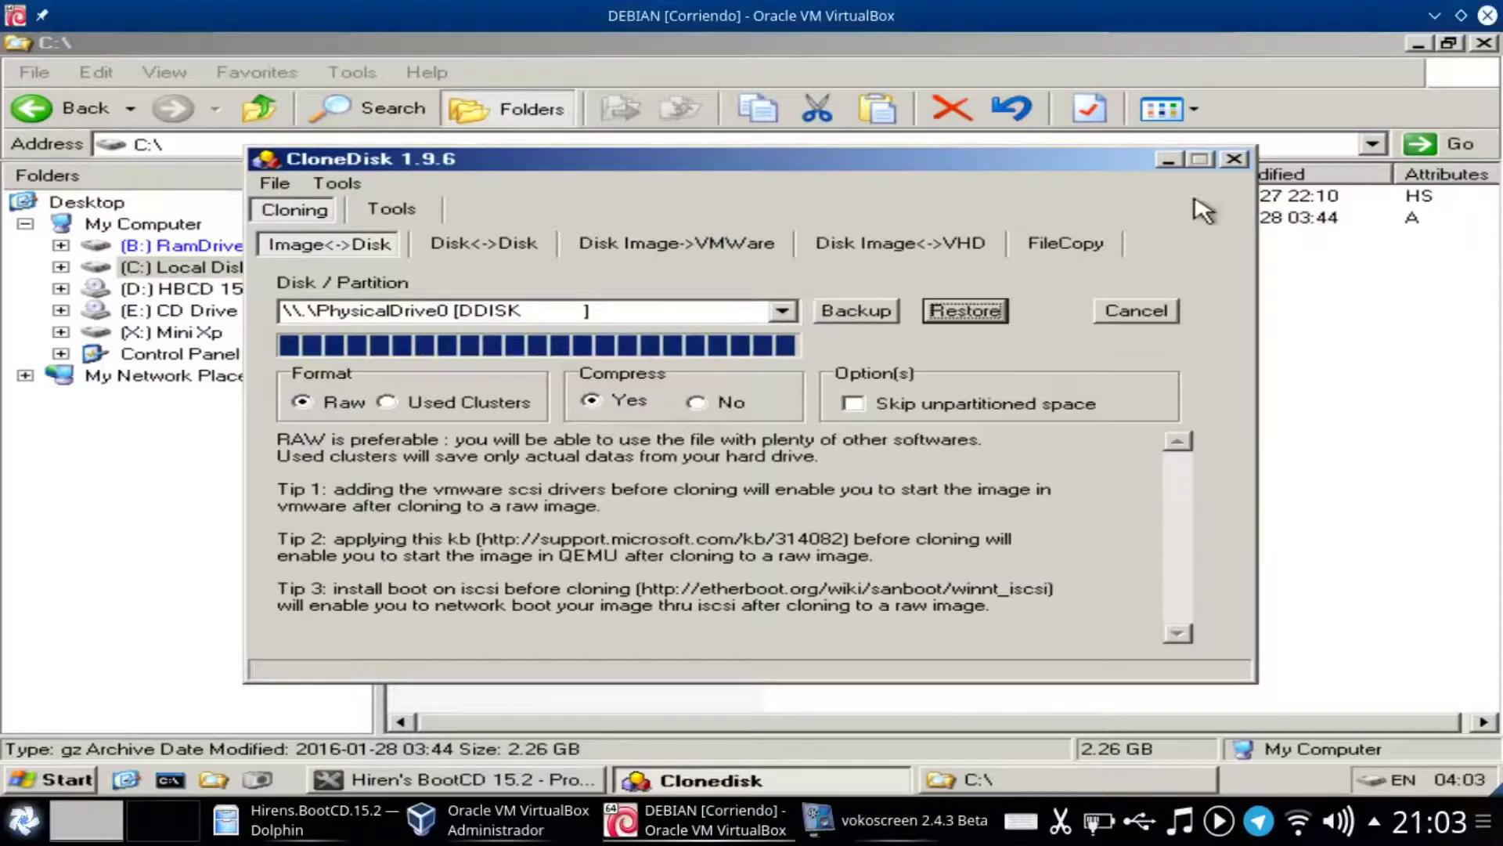
- Close CloneDisk, the C: folder window and the Hiren's BootCD Program Launcher
click(1234, 159)
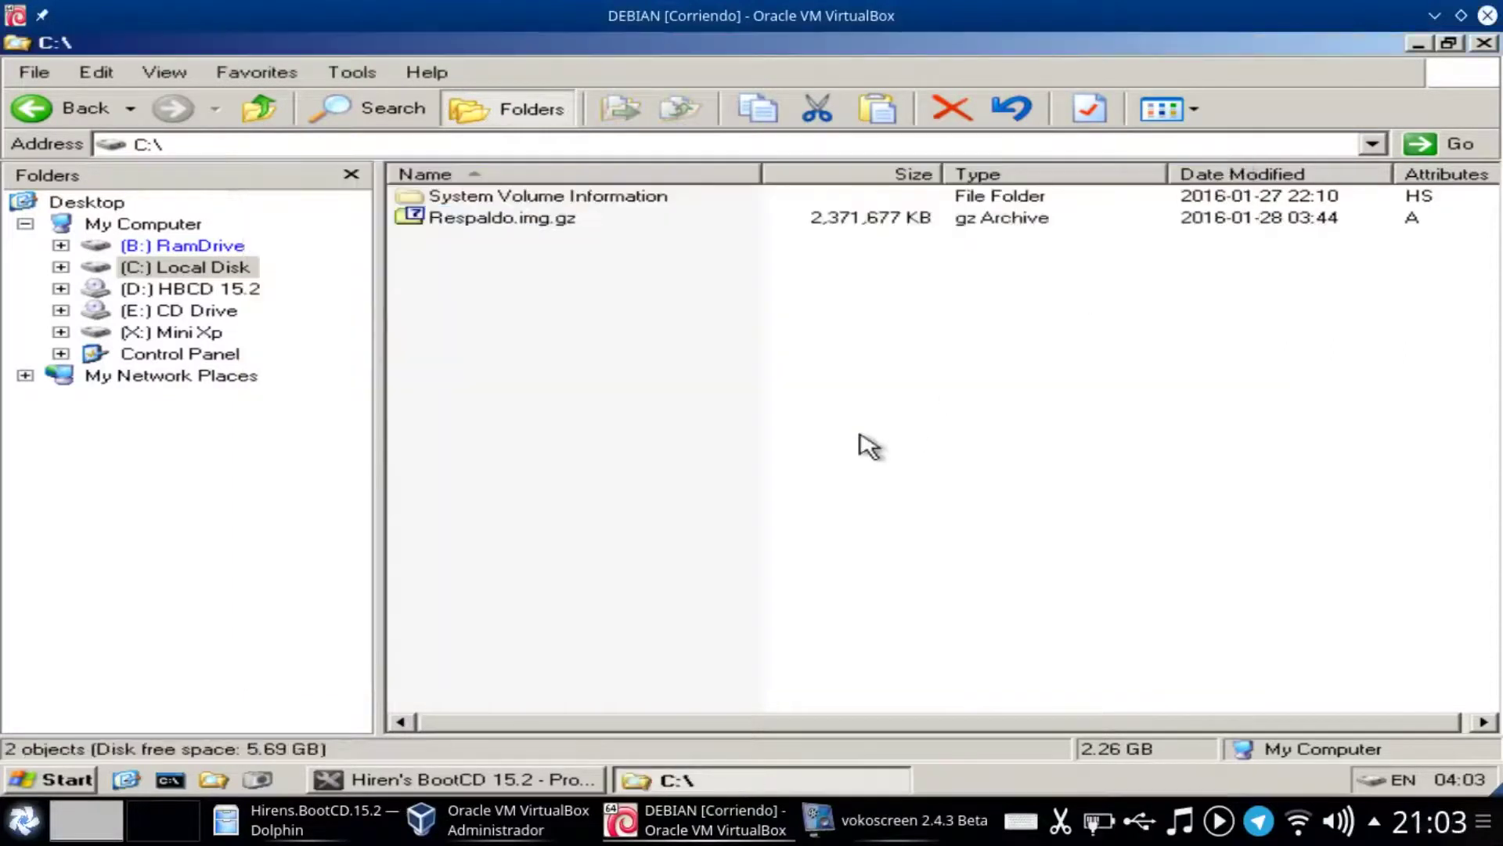
click(1484, 43)
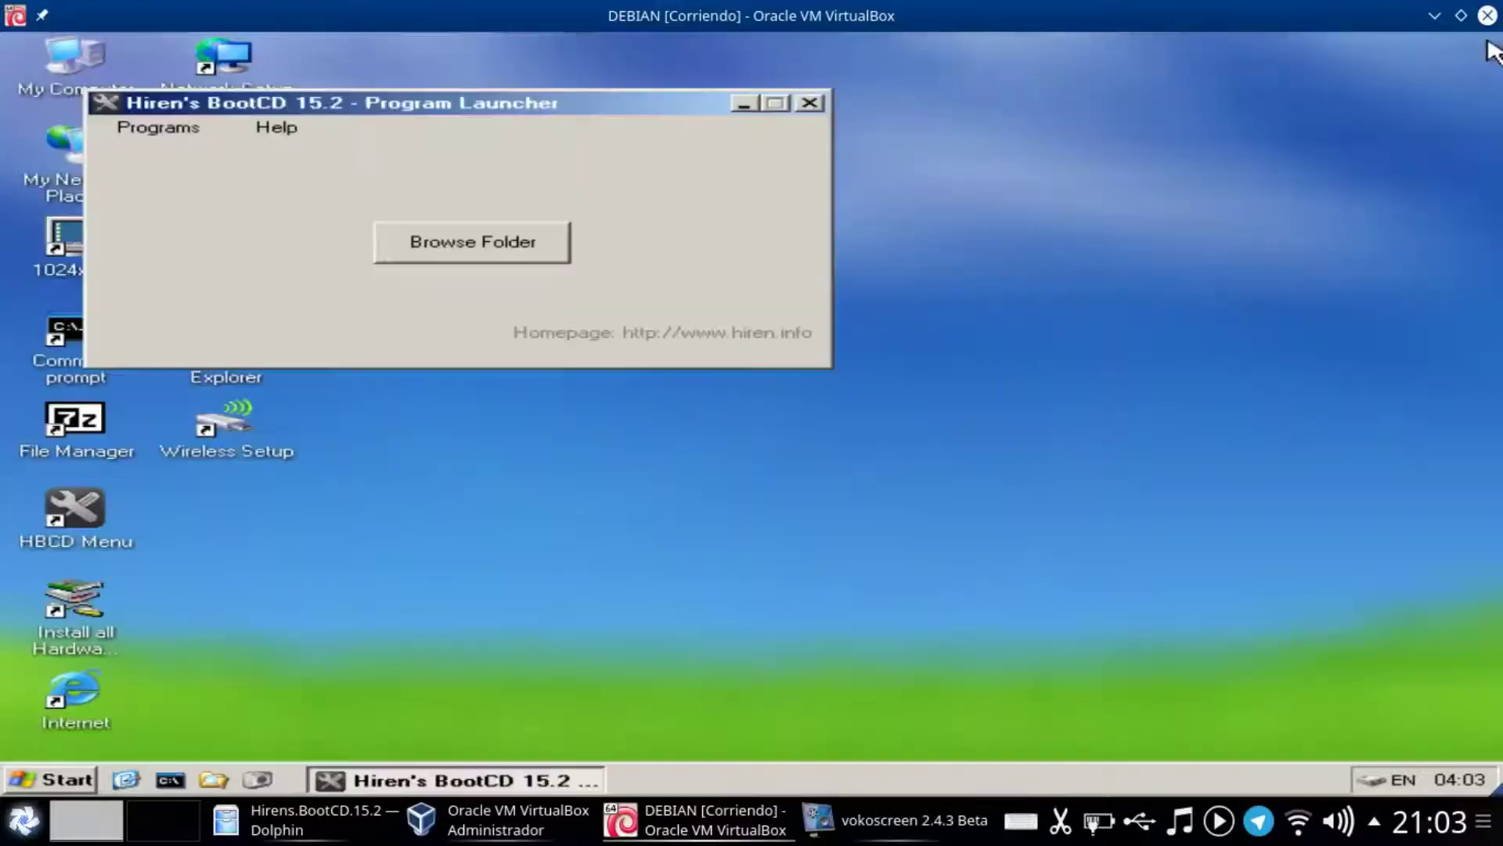
click(810, 102)
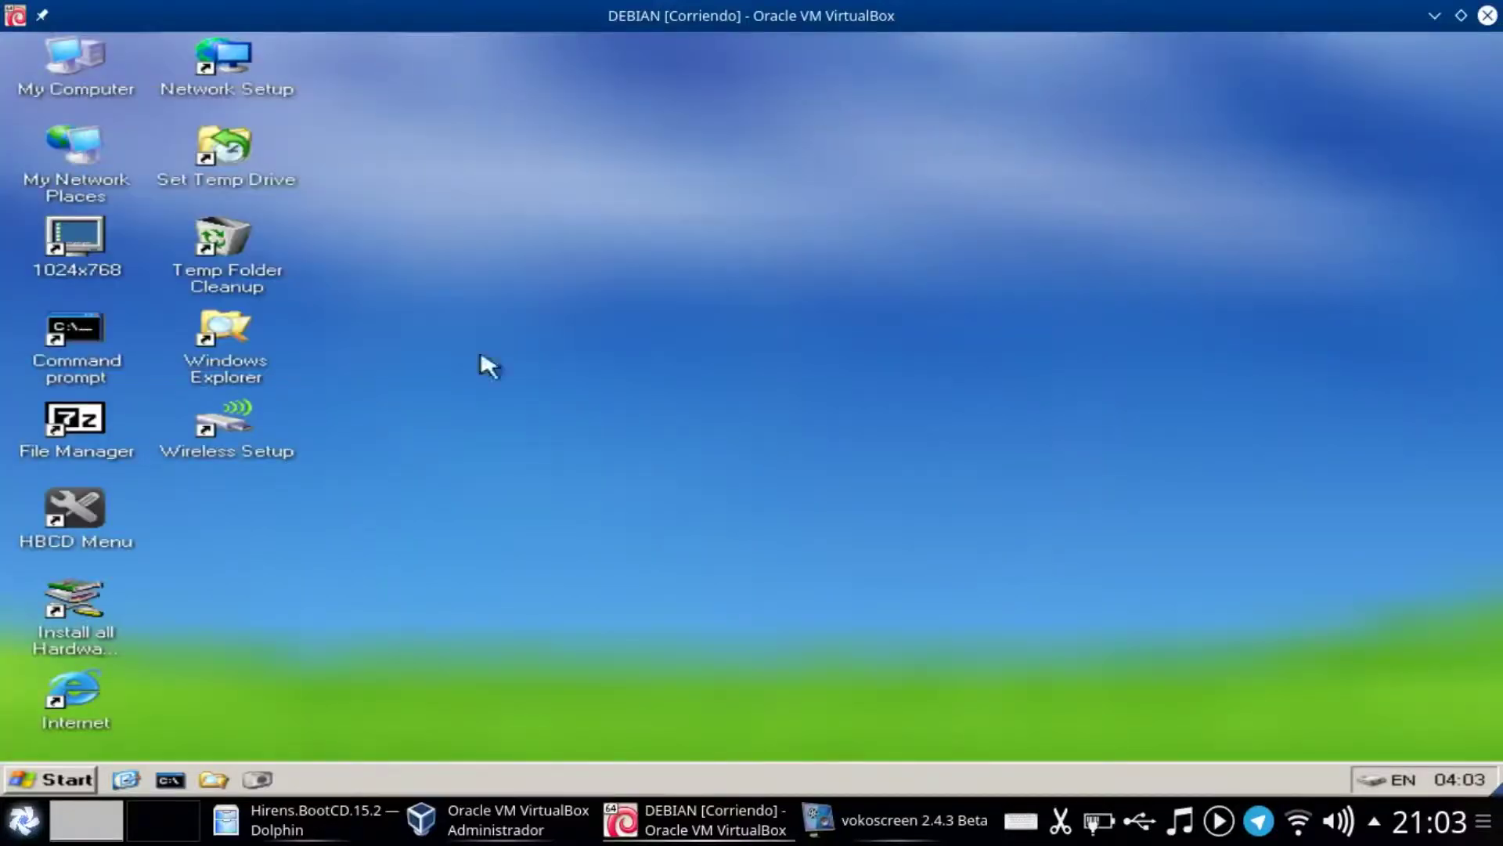
- Restart the virtual machine from Mini Windows Xp by choosing Restart as the shutdown action
click(69, 779)
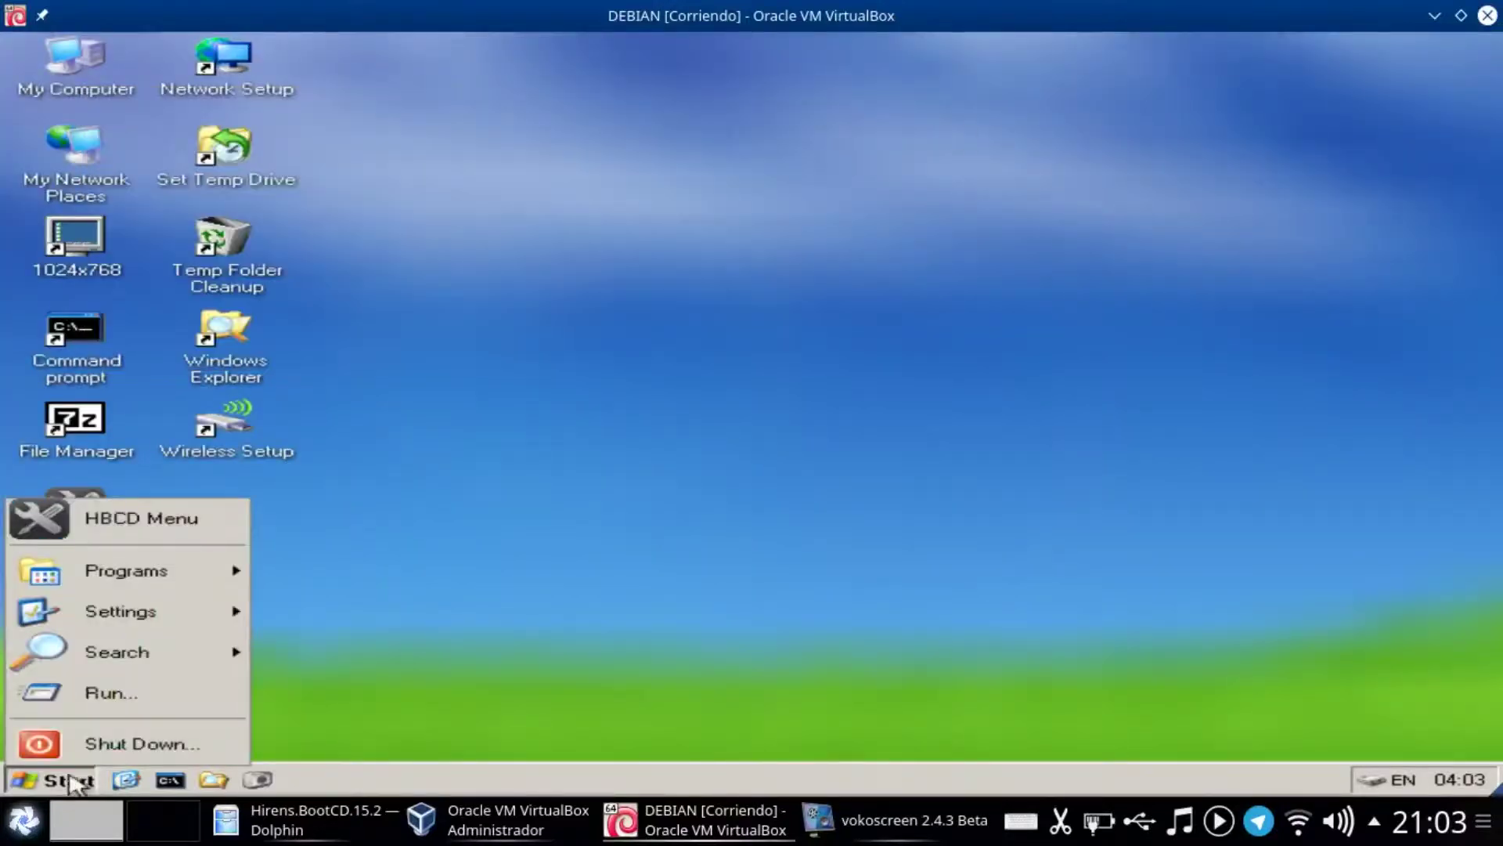
click(110, 751)
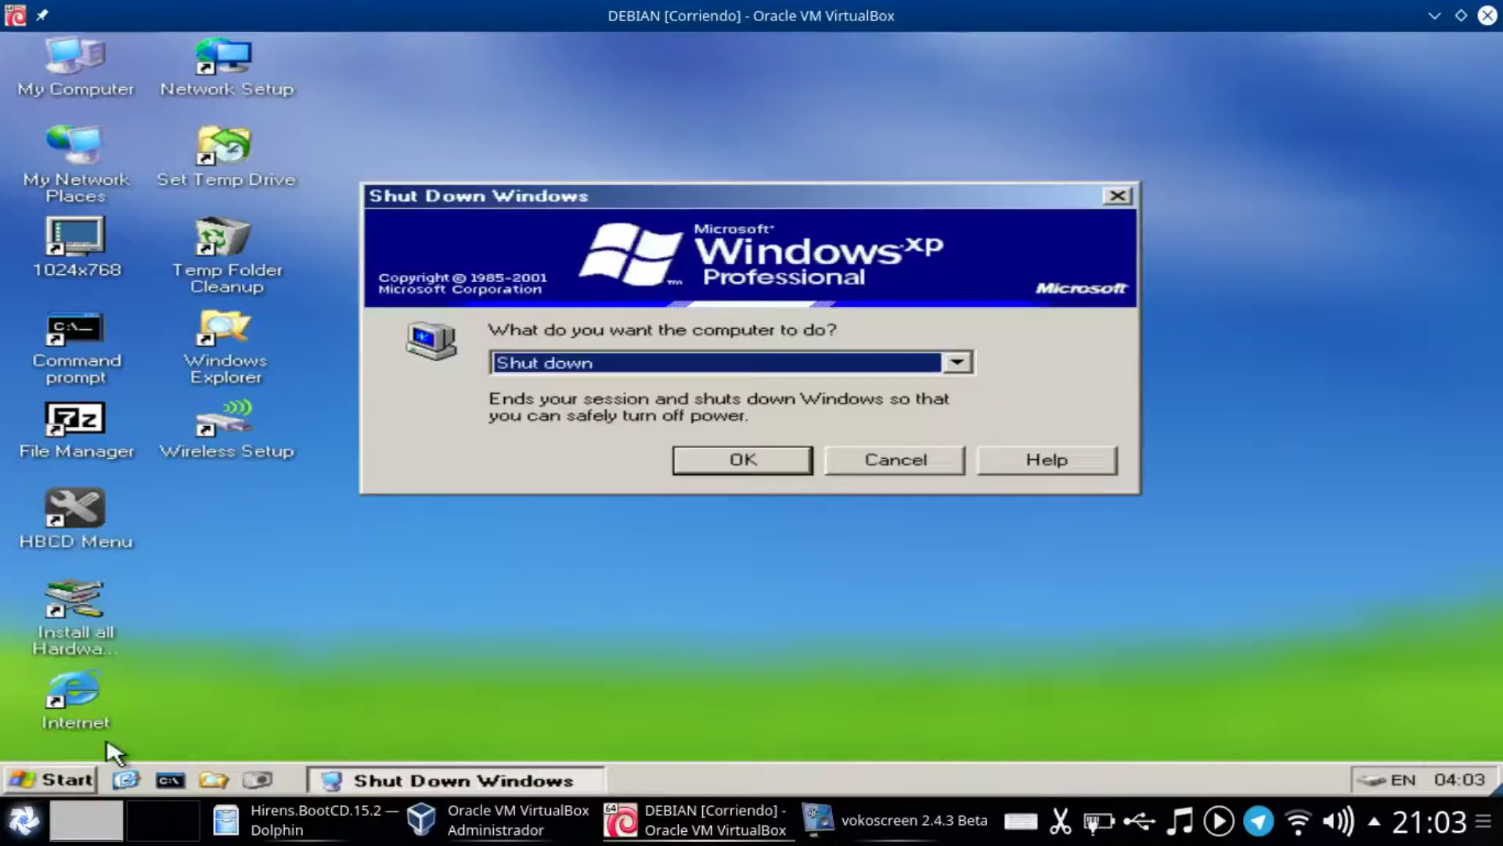
click(767, 368)
click(740, 401)
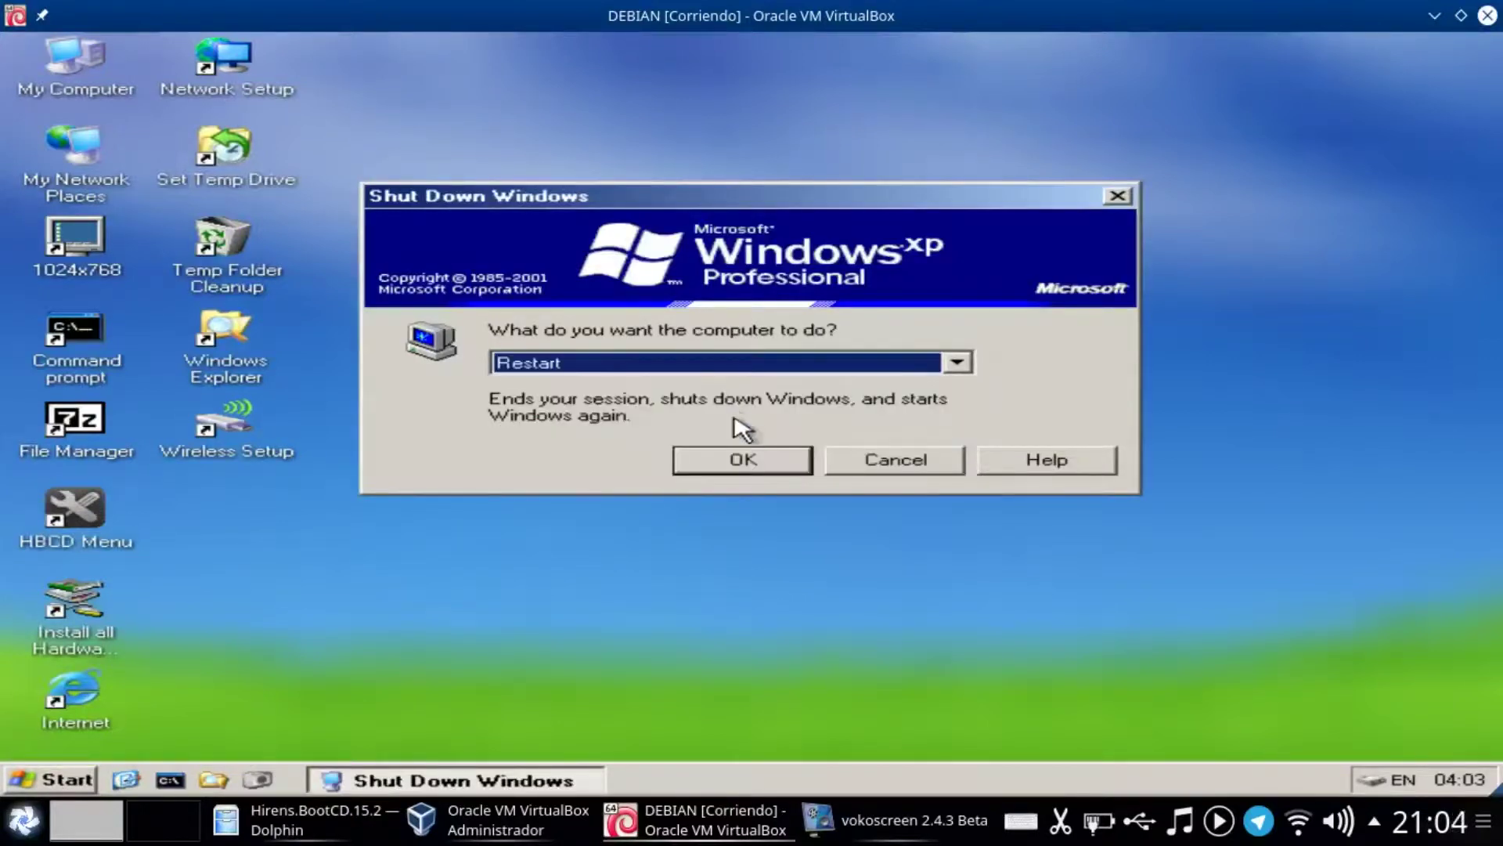
click(745, 467)
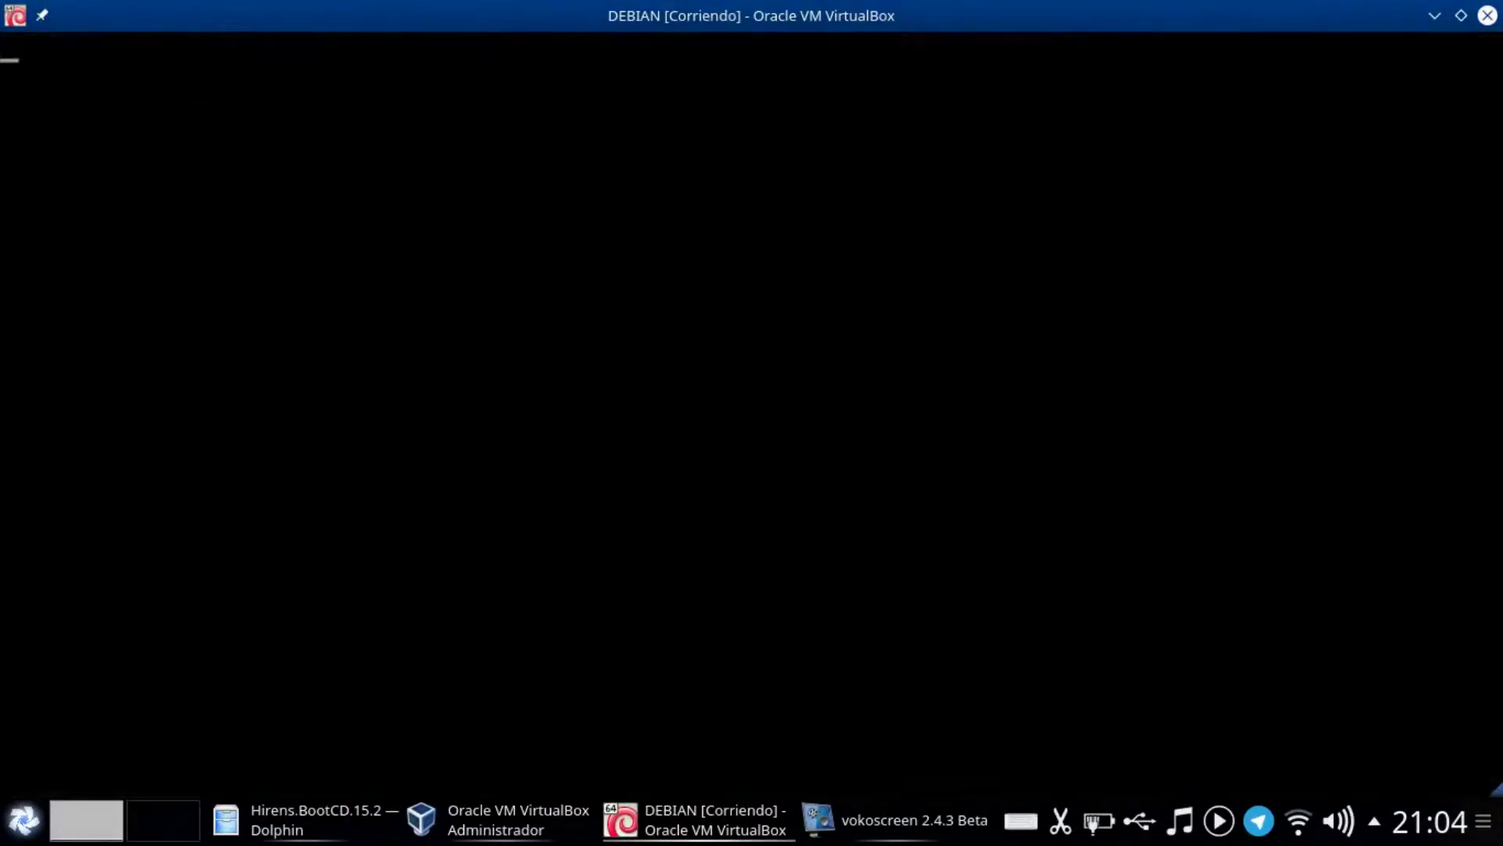
- Choose Boot From Hard Drive (Windows Vista/7/2008 or Xp) in the Hiren's BootCD 15.2 boot menu
key(Down)
key(Up)
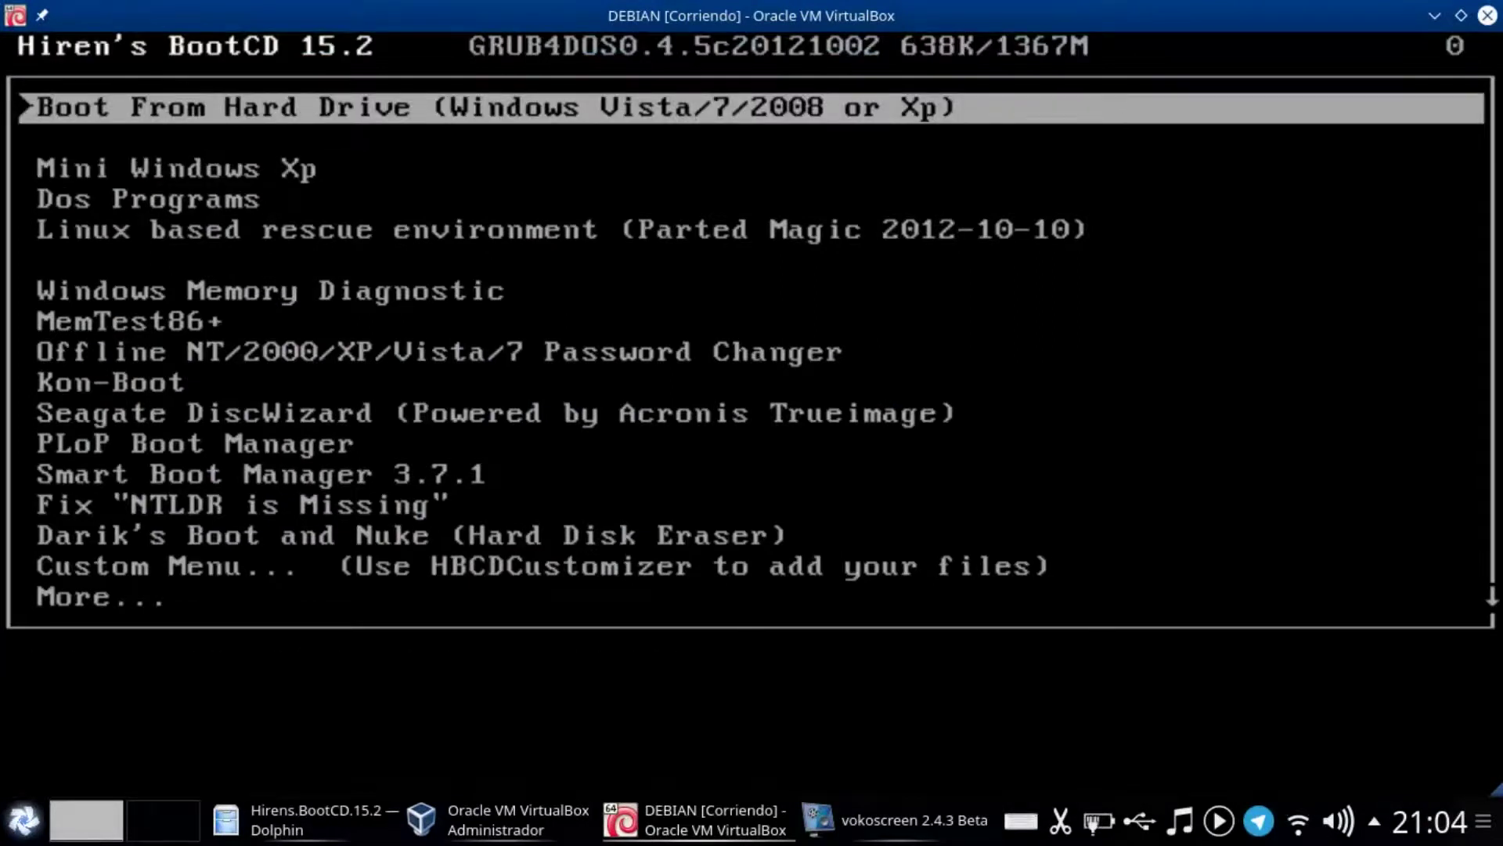
key(Return)
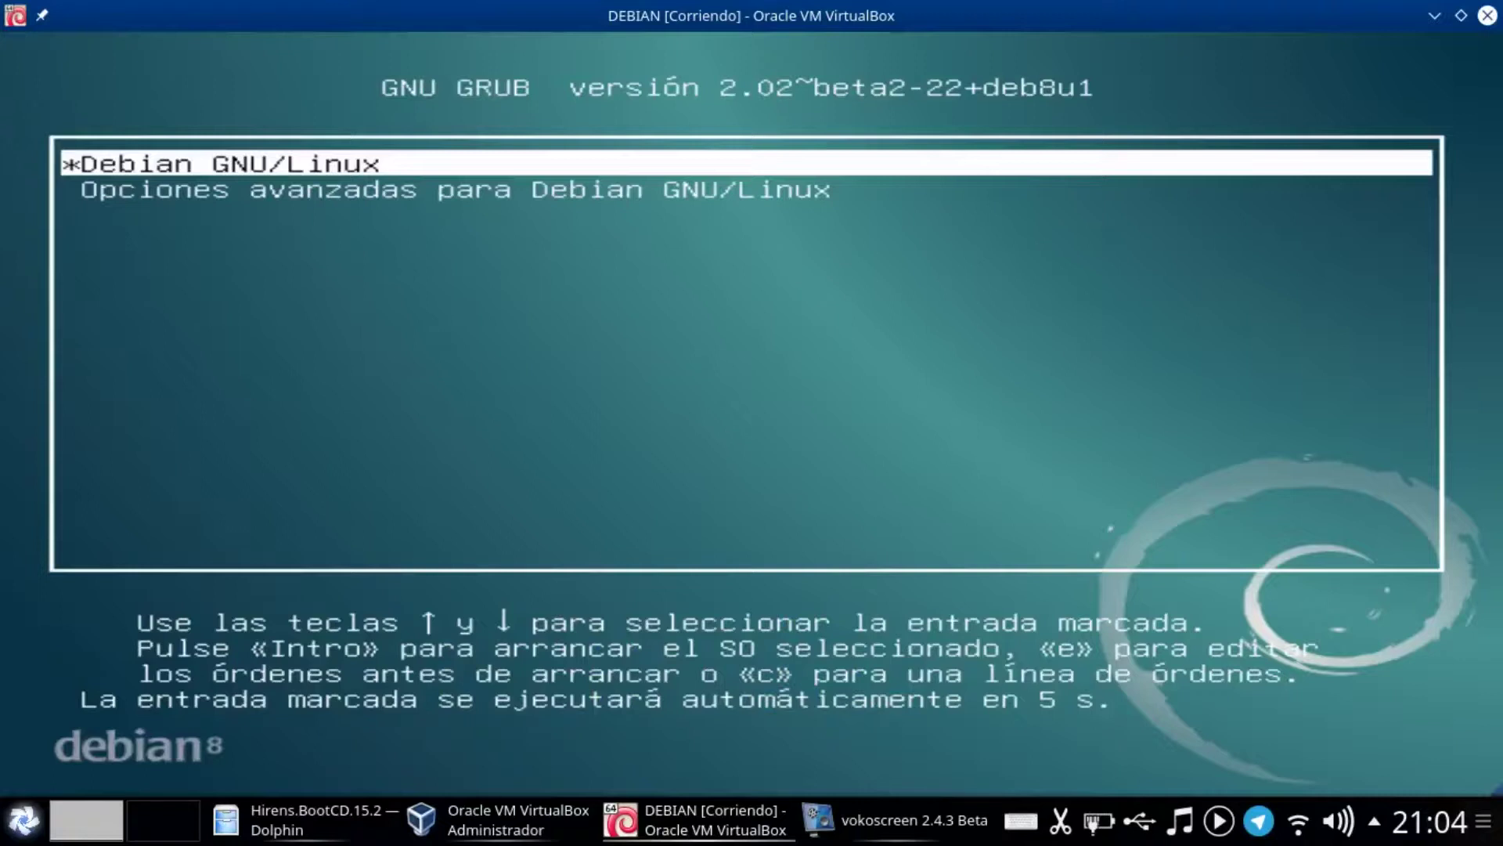
- Boot the restored system with the Debian GNU/Linux entry in the GRUB menu
key(Down)
key(Up)
key(Down)
key(Up)
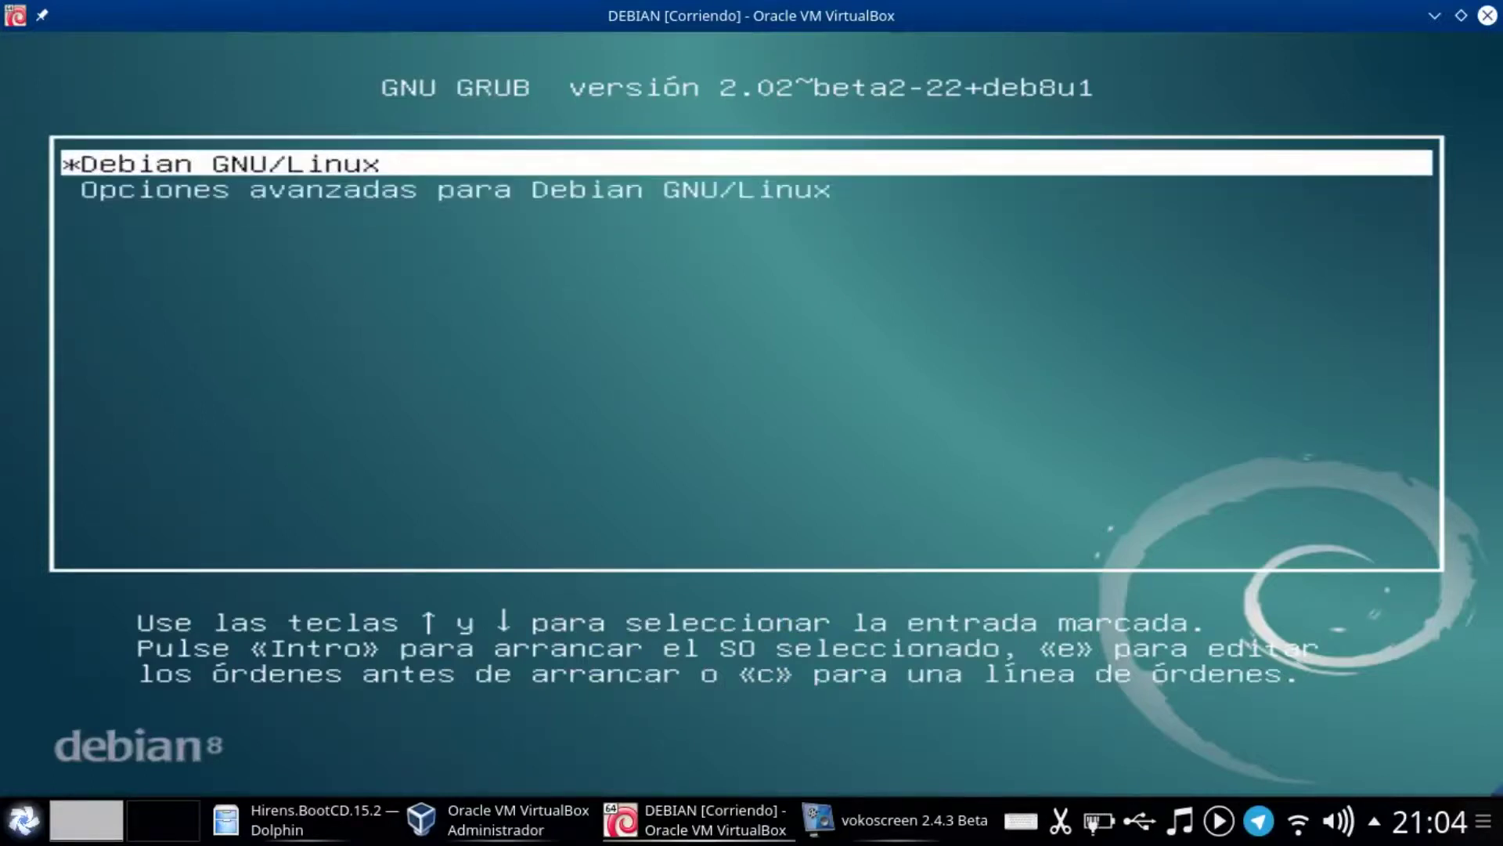
key(Down)
key(Up)
key(Down)
key(Up)
key(Return)
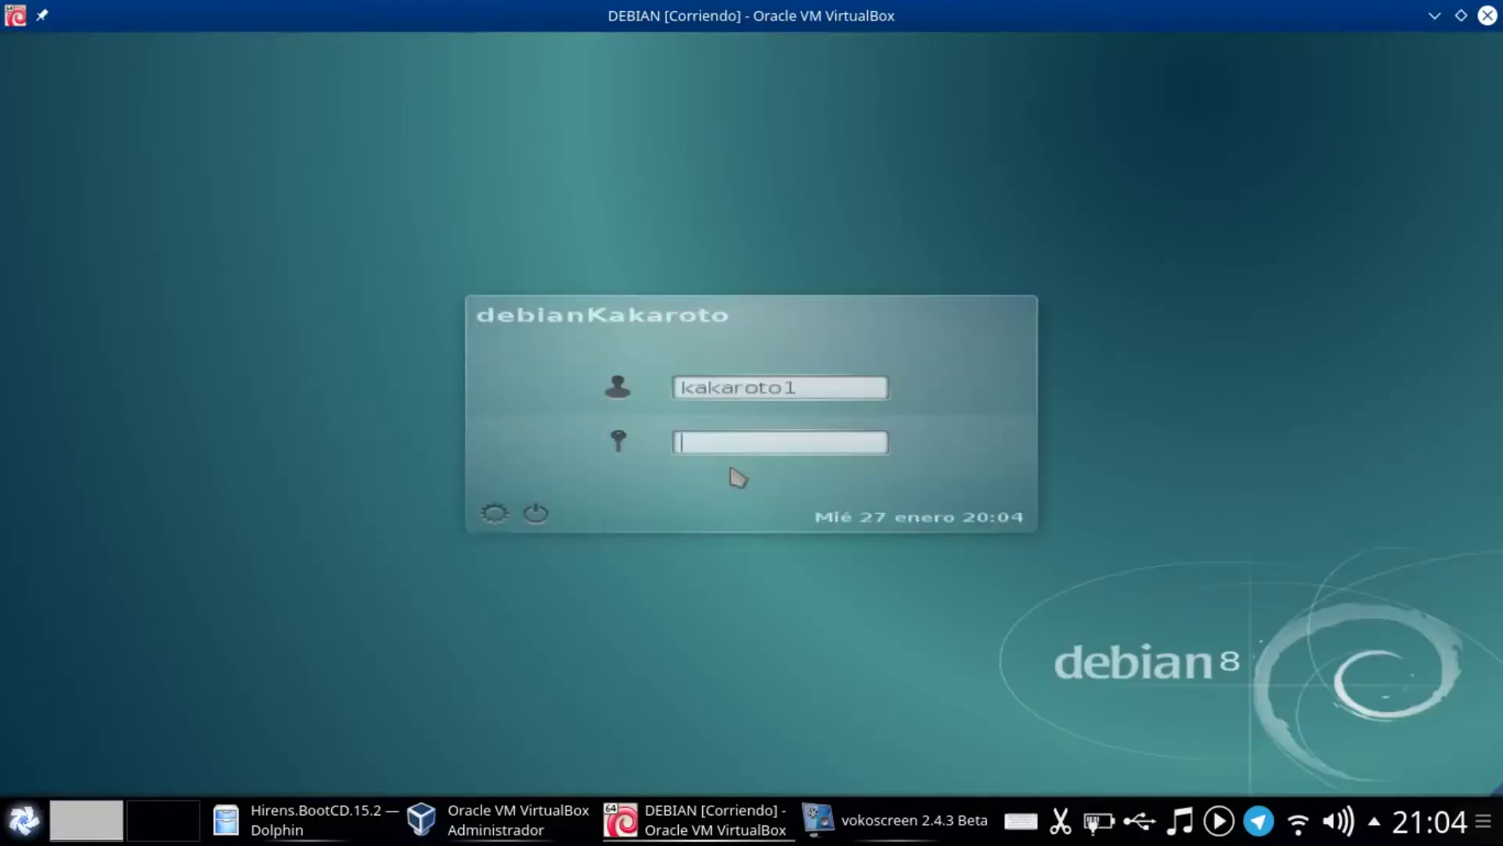
- Enter the account password on the Debian login screen and log in to the desktop
text(***********)
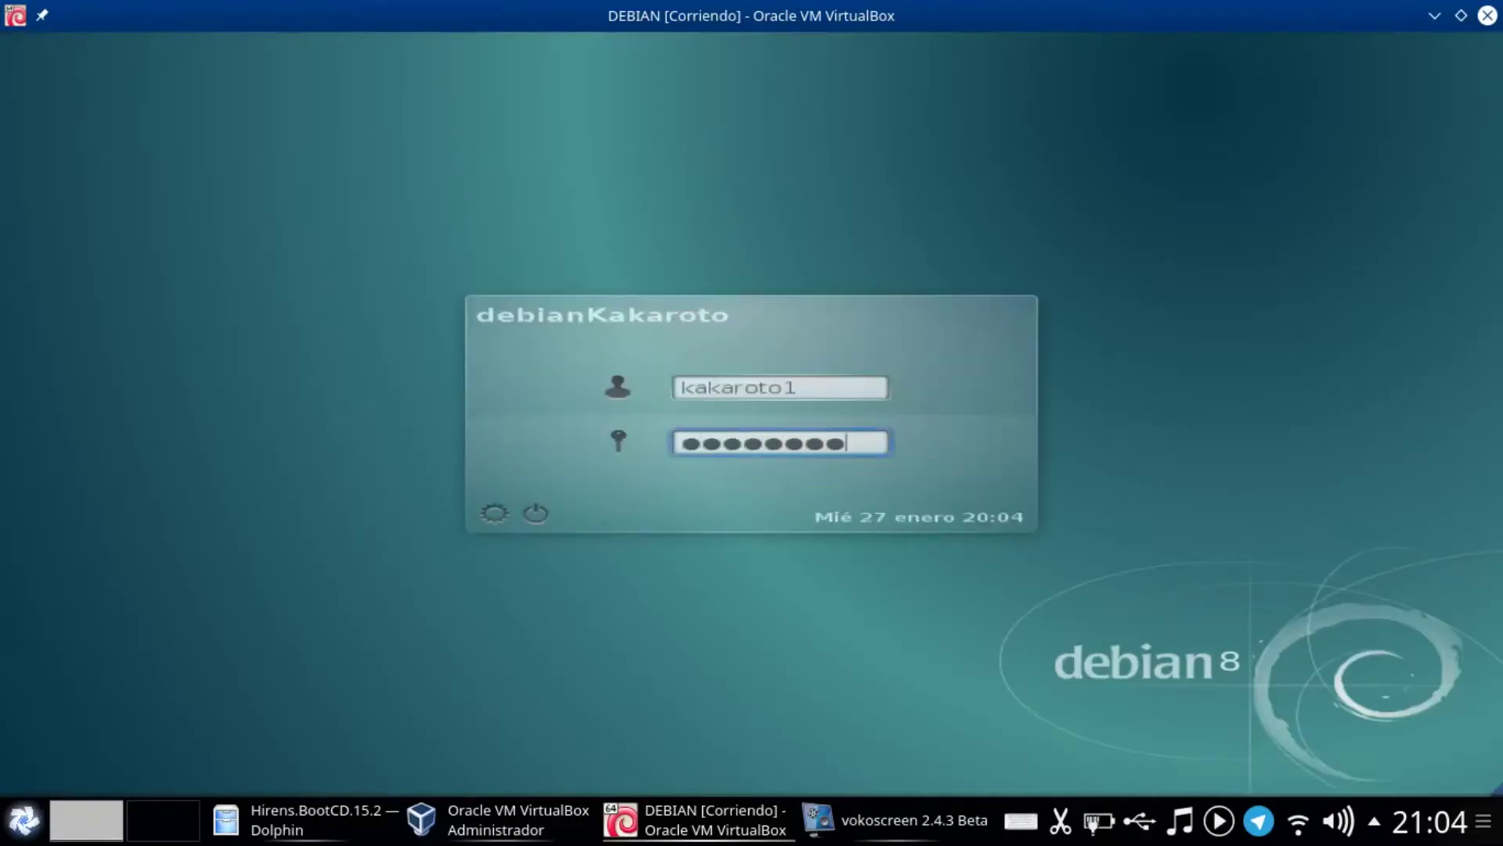
key(Return)
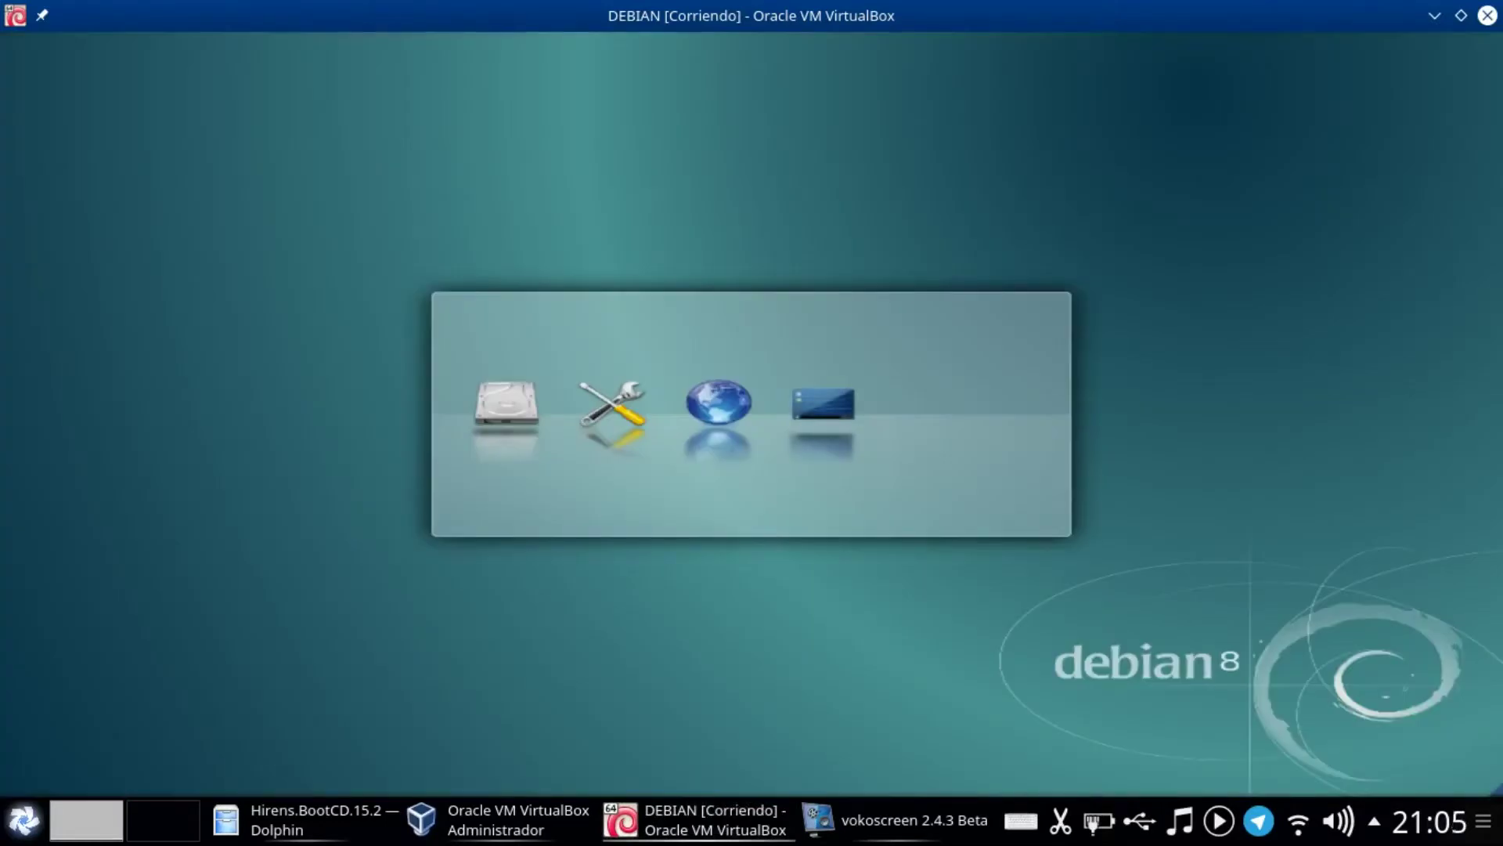
click(910, 838)
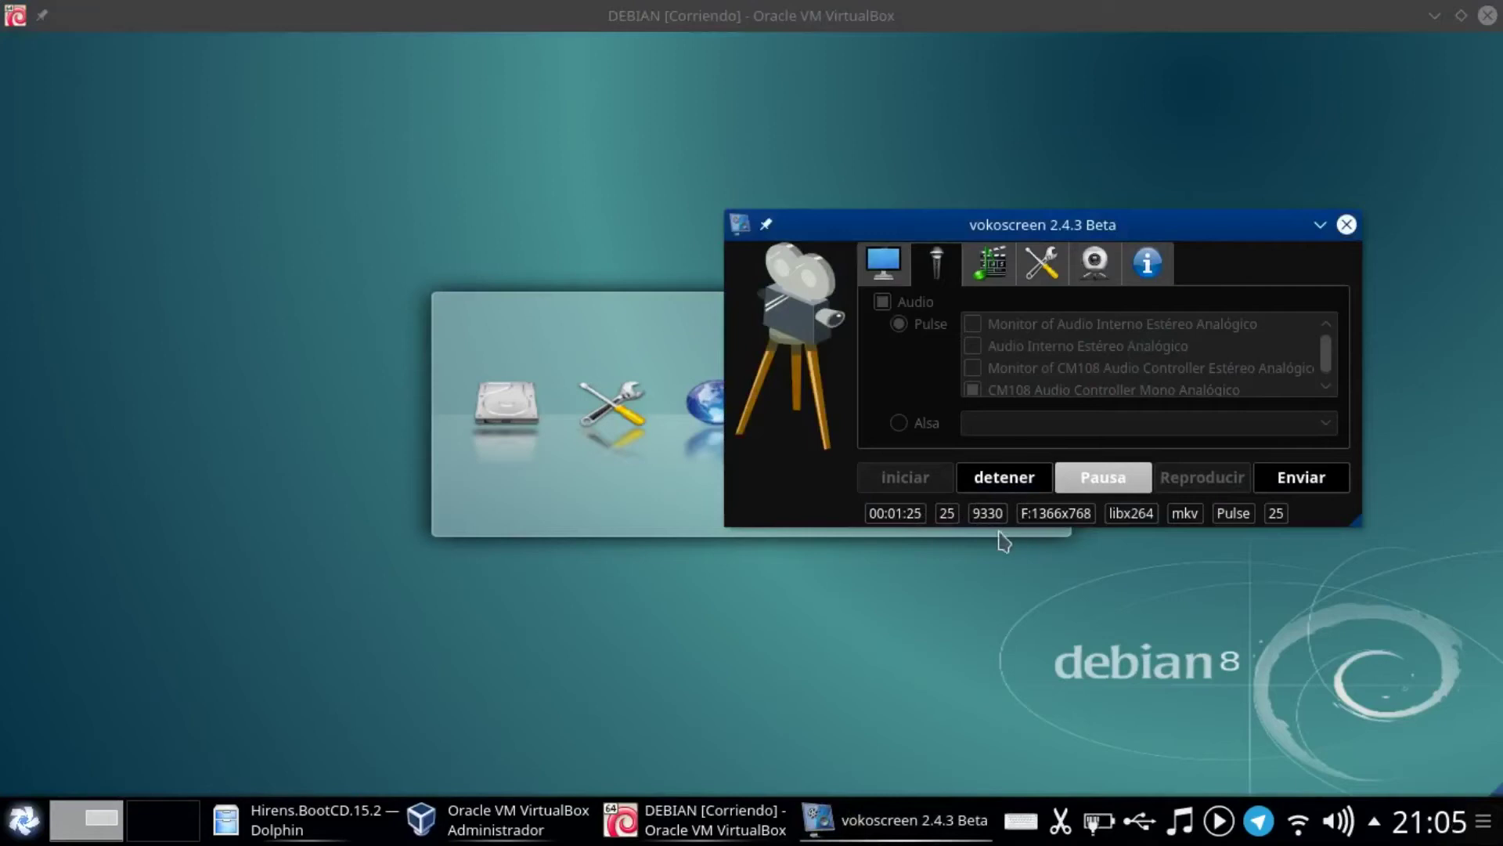
click(1021, 479)
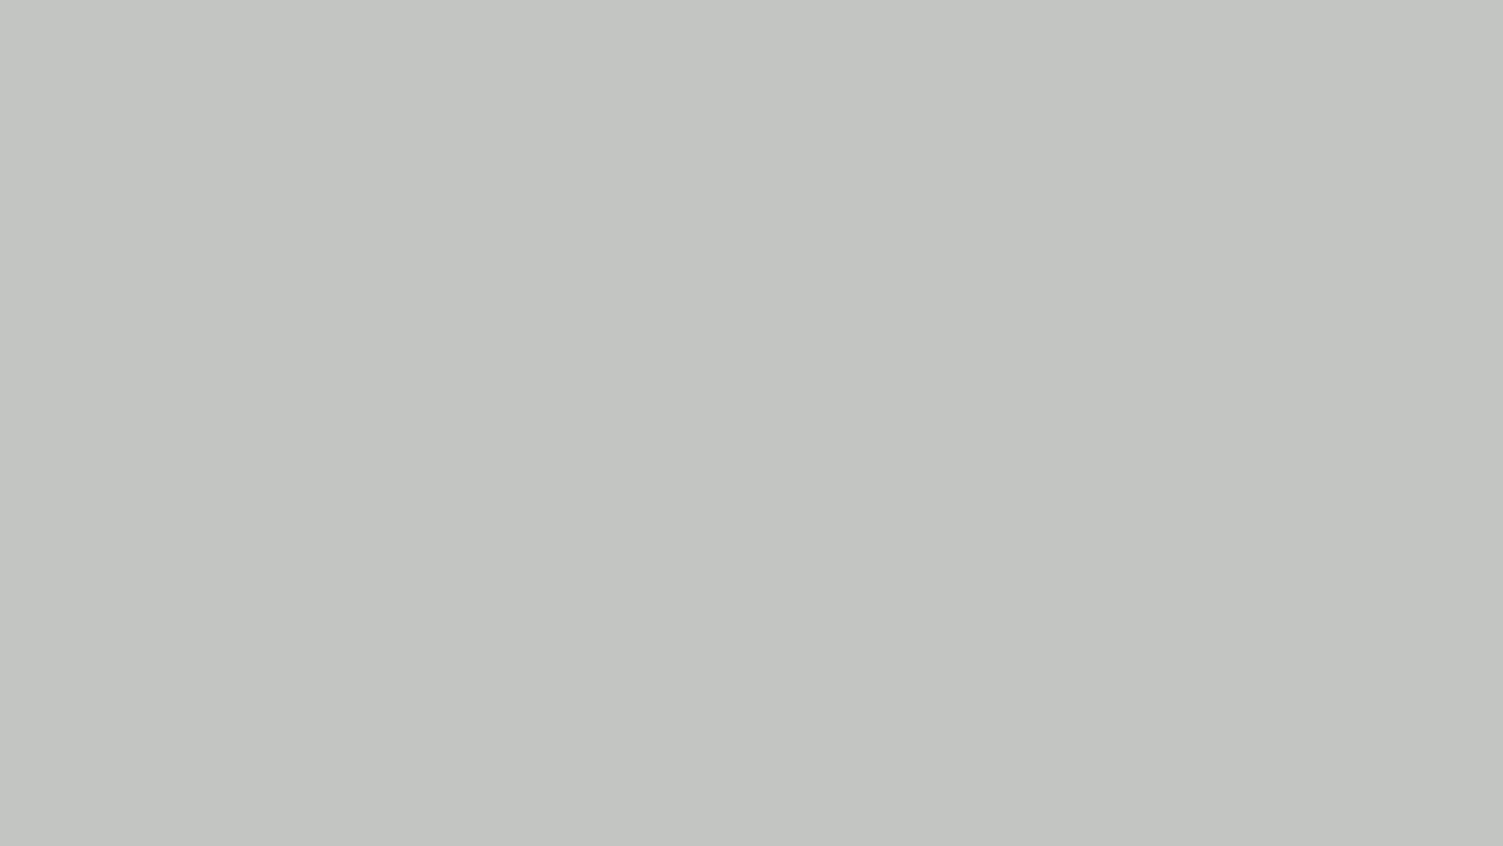